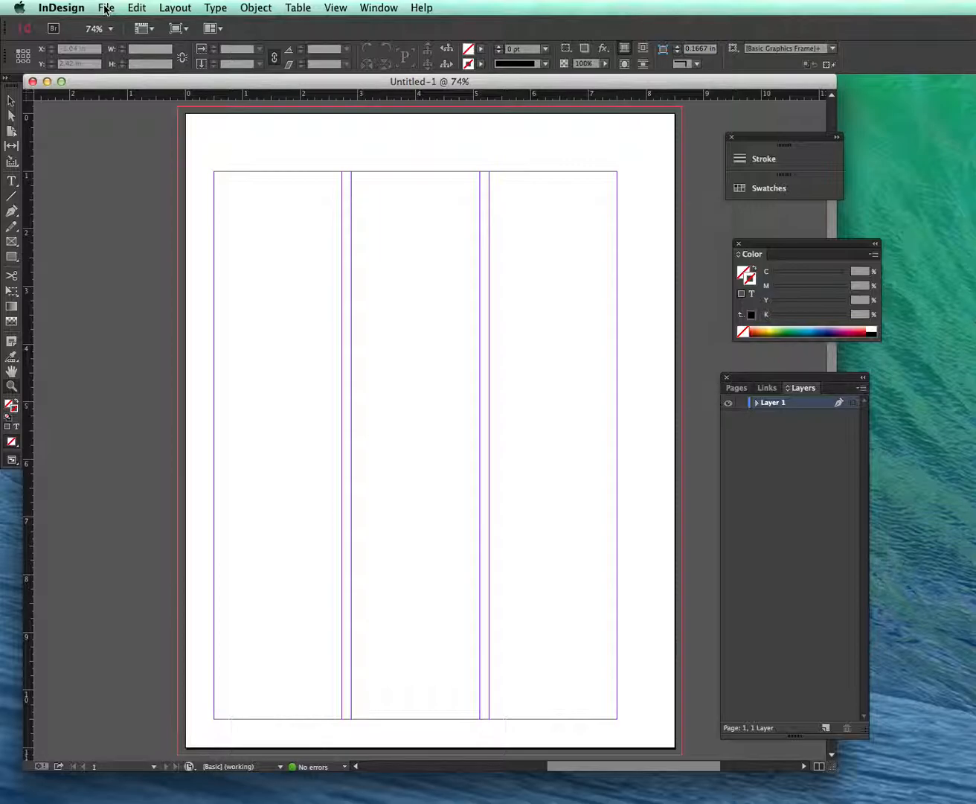
Set both the horizontal and vertical ruler units to Inches in the preferences, check the Grids settings, and confirm
{"action": "left_click", "coordinate": [106, 8]}
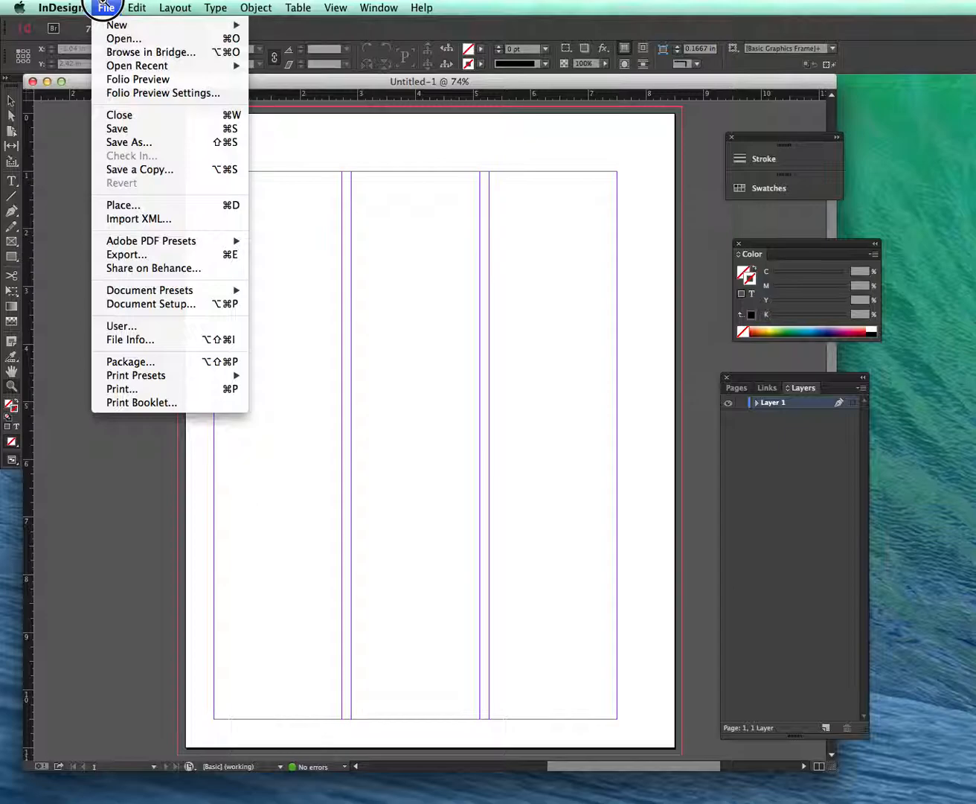
{"action": "mouse_move", "coordinate": [66, 4]}
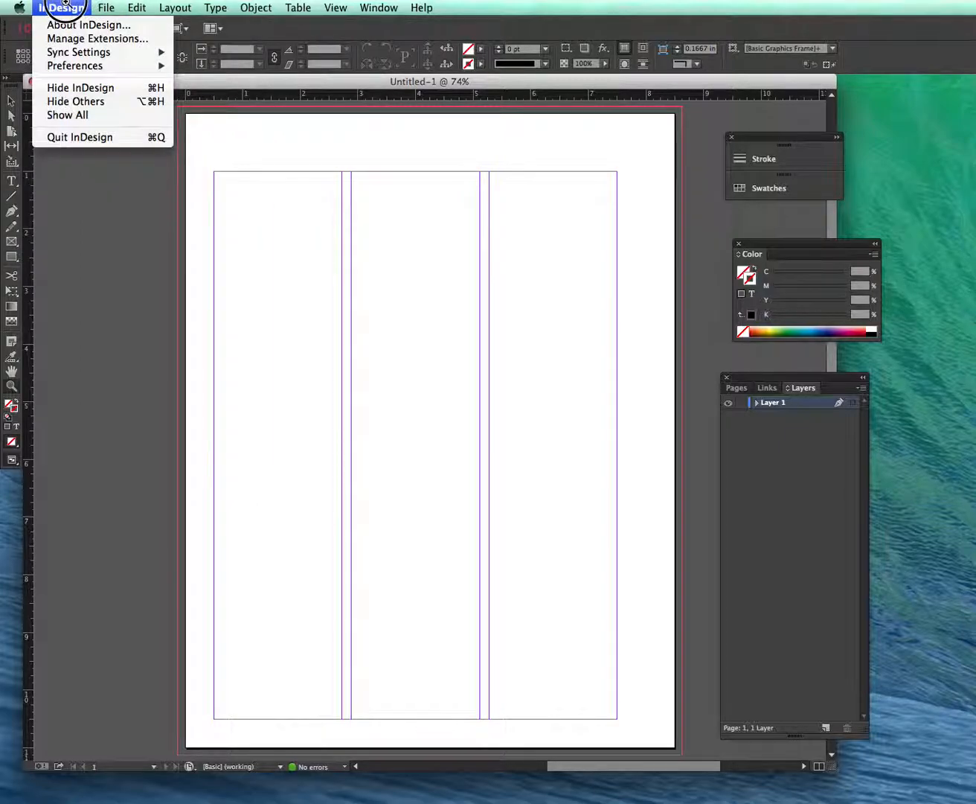
{"action": "mouse_move", "coordinate": [72, 66]}
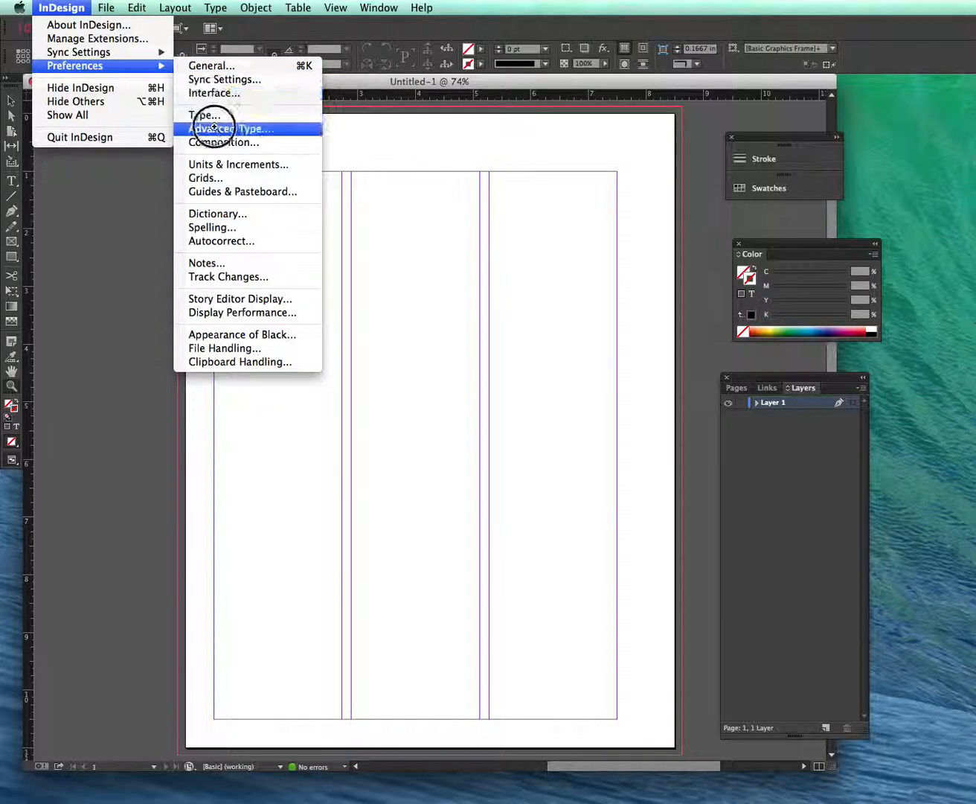
{"action": "left_click", "coordinate": [218, 71]}
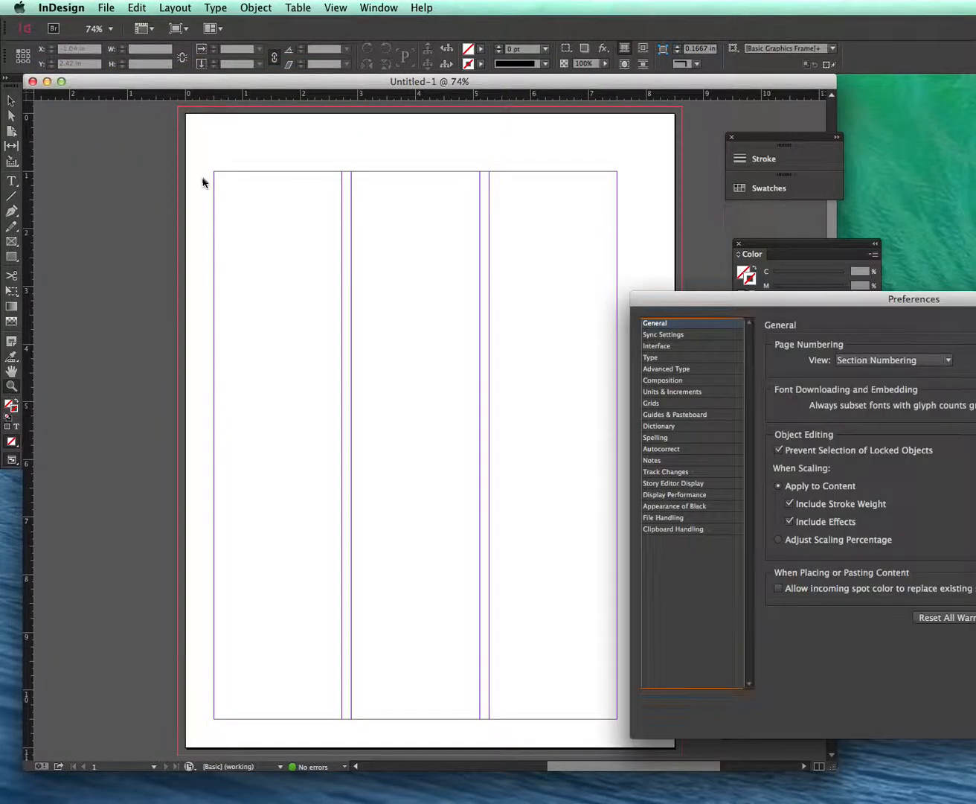
{"action": "left_click_drag", "start_coordinate": [680, 298], "coordinate": [164, 245]}
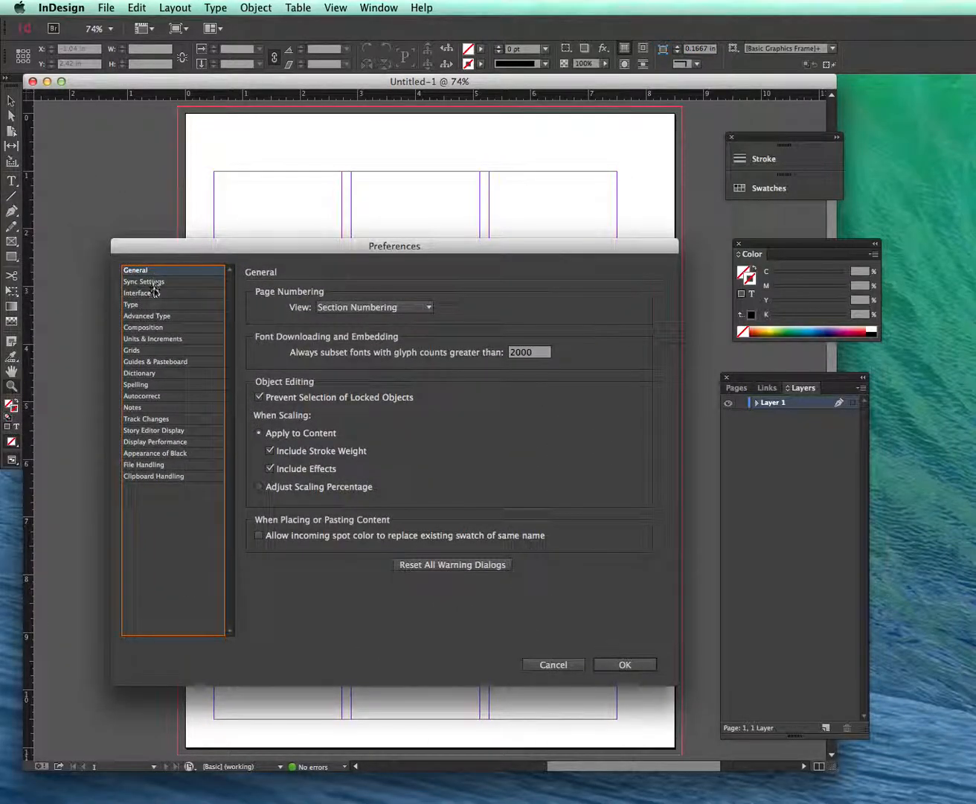
{"action": "left_click", "coordinate": [164, 341]}
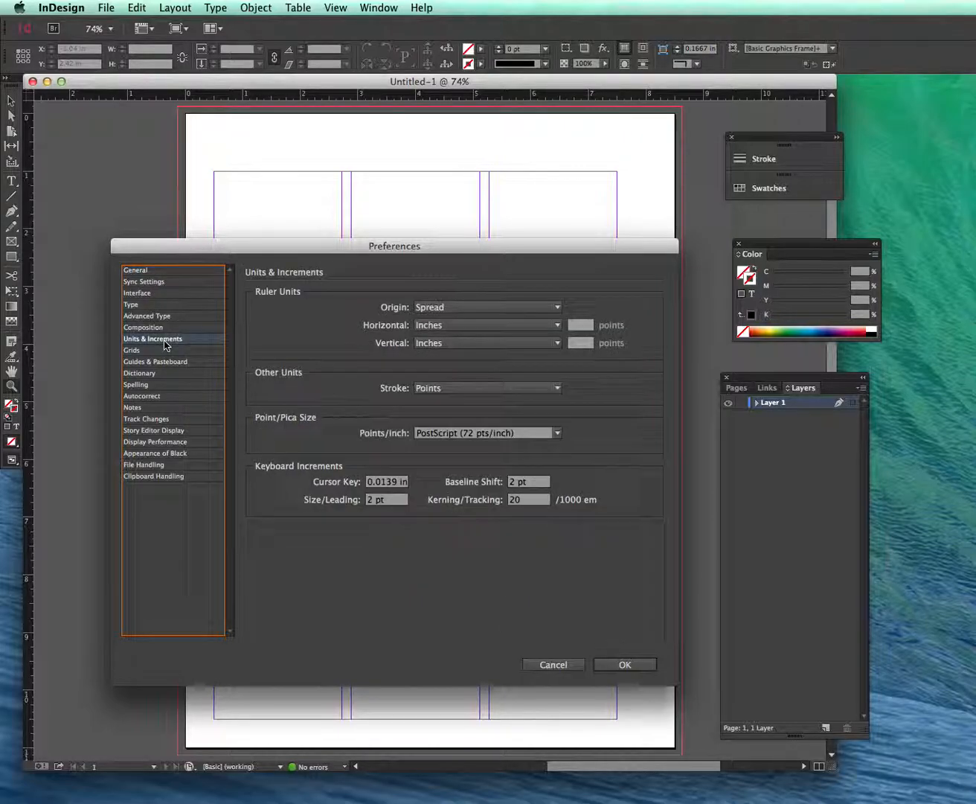
{"action": "left_click", "coordinate": [504, 332]}
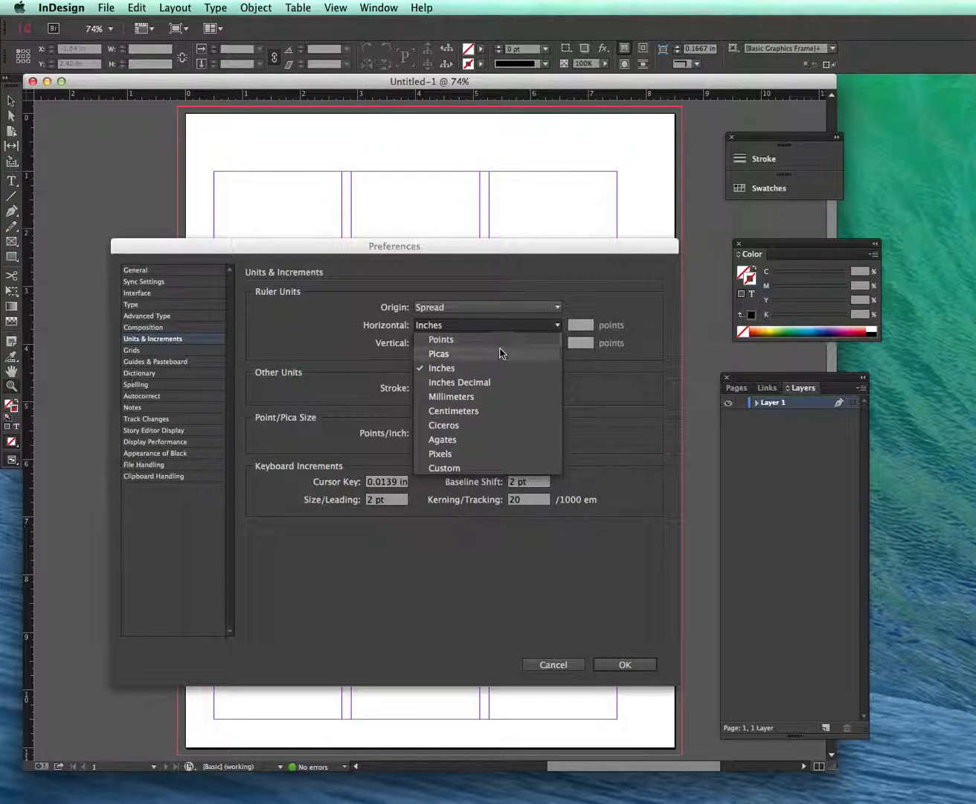
{"action": "left_click", "coordinate": [487, 368]}
{"action": "left_click", "coordinate": [476, 344]}
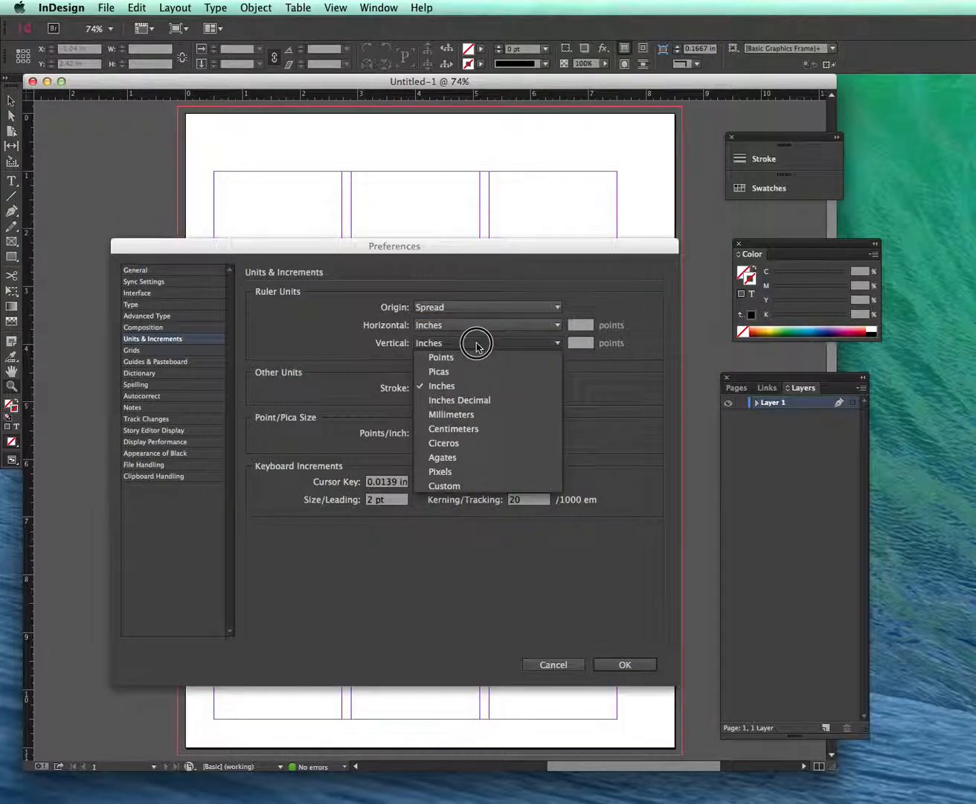
{"action": "left_click", "coordinate": [477, 384]}
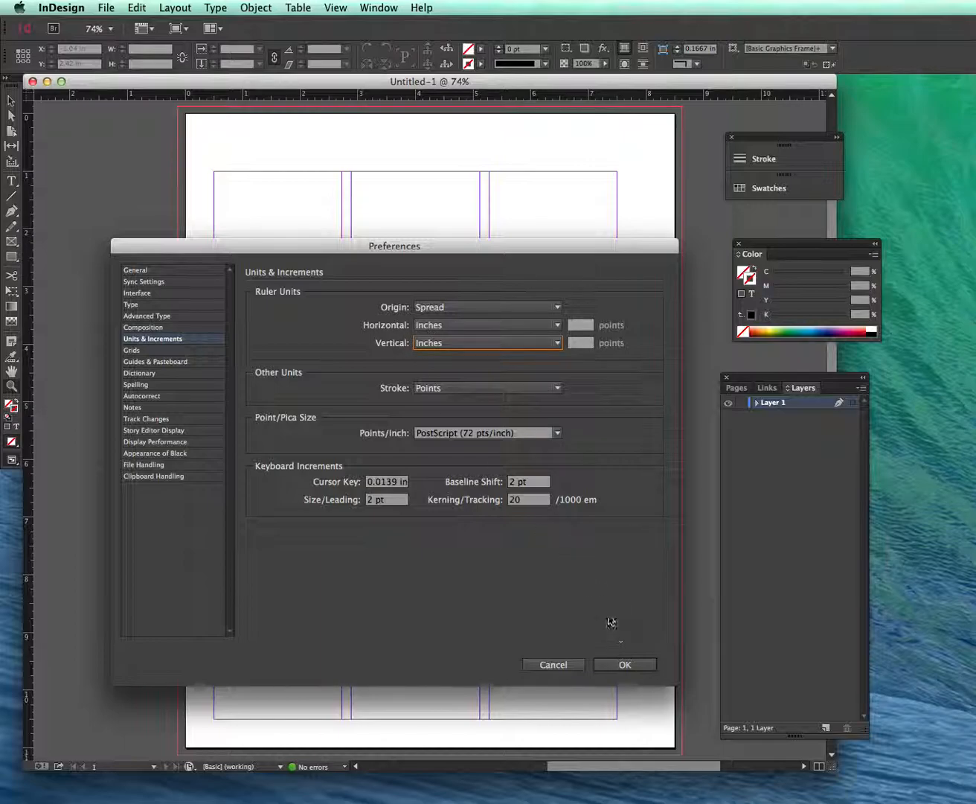
{"action": "left_click", "coordinate": [151, 350]}
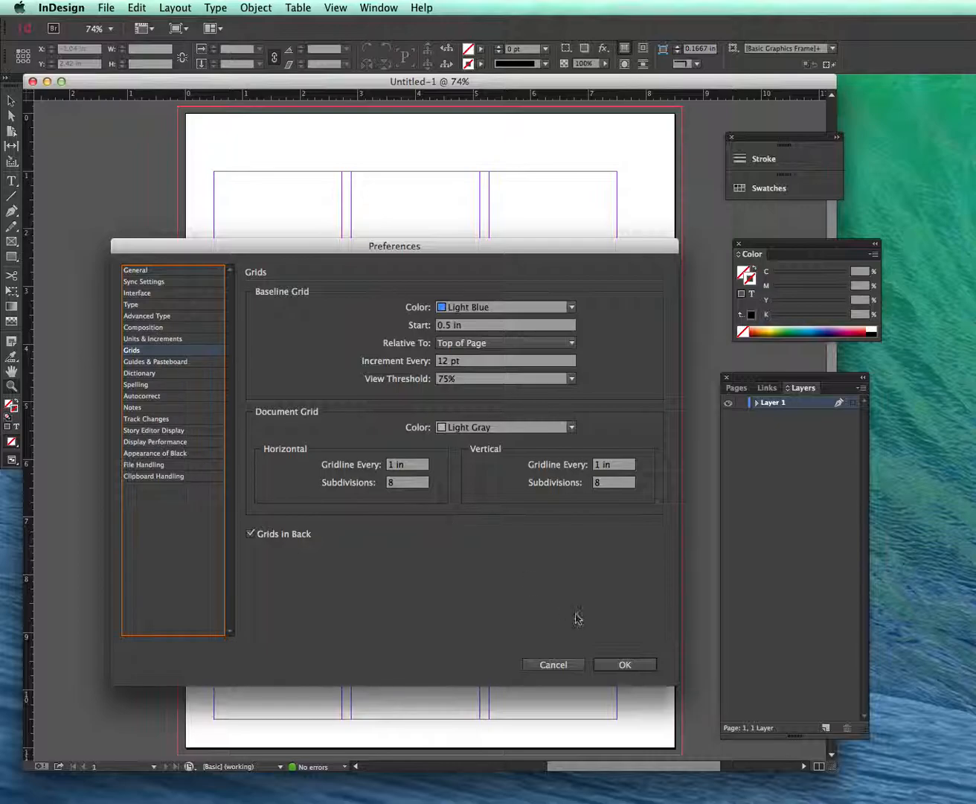
{"action": "left_click", "coordinate": [622, 666]}
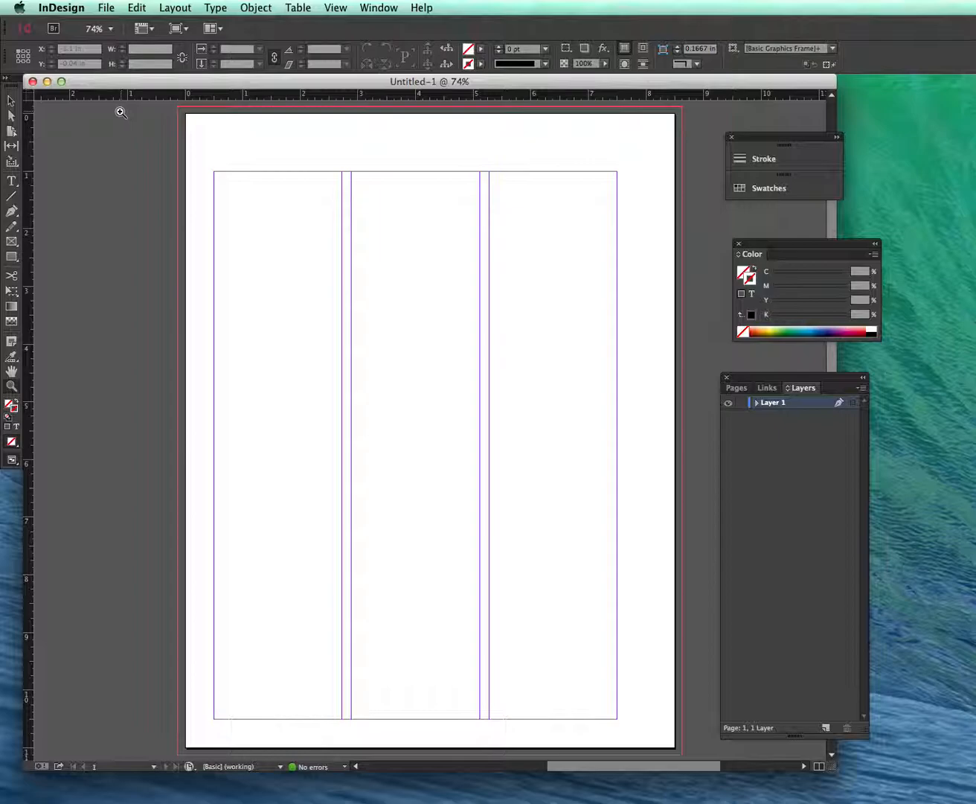
Try to widen the page by moving its right edge outward with the Page tool, and return to the Selection tool
{"action": "left_click", "coordinate": [12, 102]}
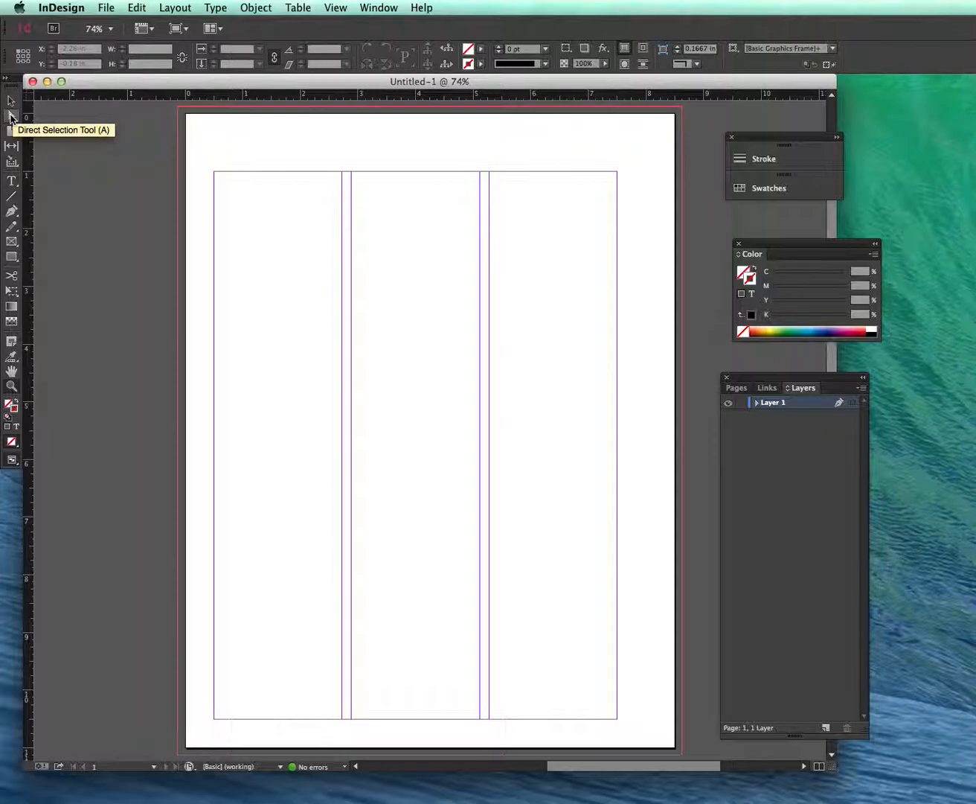
{"action": "left_click", "coordinate": [10, 117]}
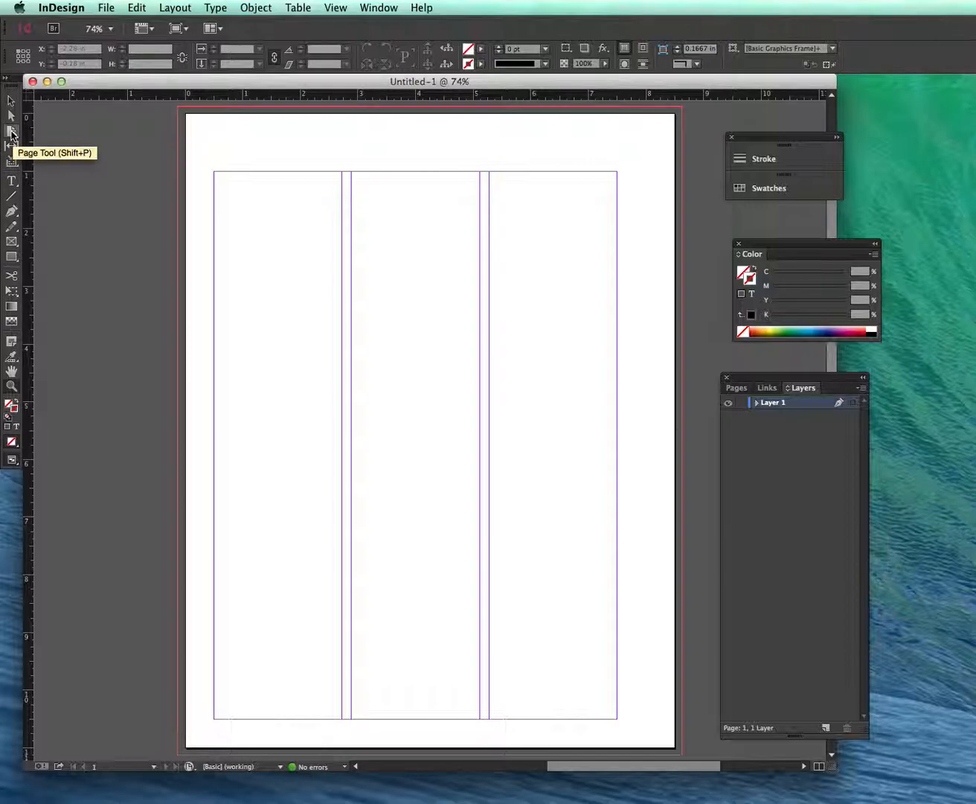
{"action": "left_click", "coordinate": [10, 132]}
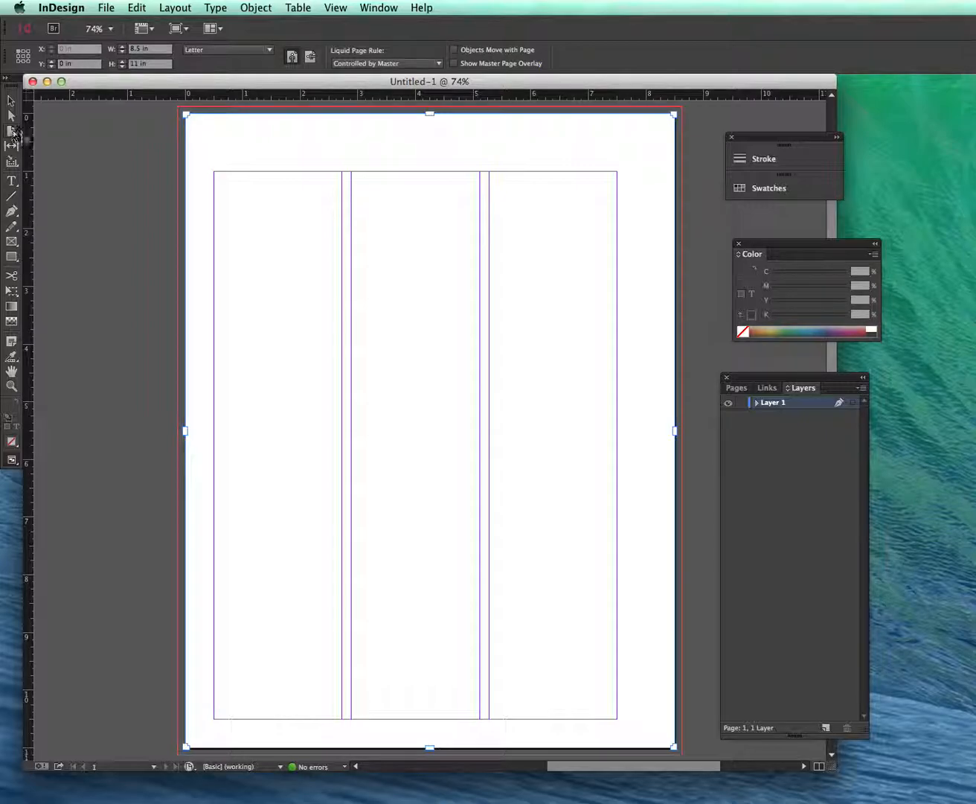
{"action": "left_click", "coordinate": [677, 429]}
{"action": "left_click_drag", "start_coordinate": [676, 430], "coordinate": [767, 433]}
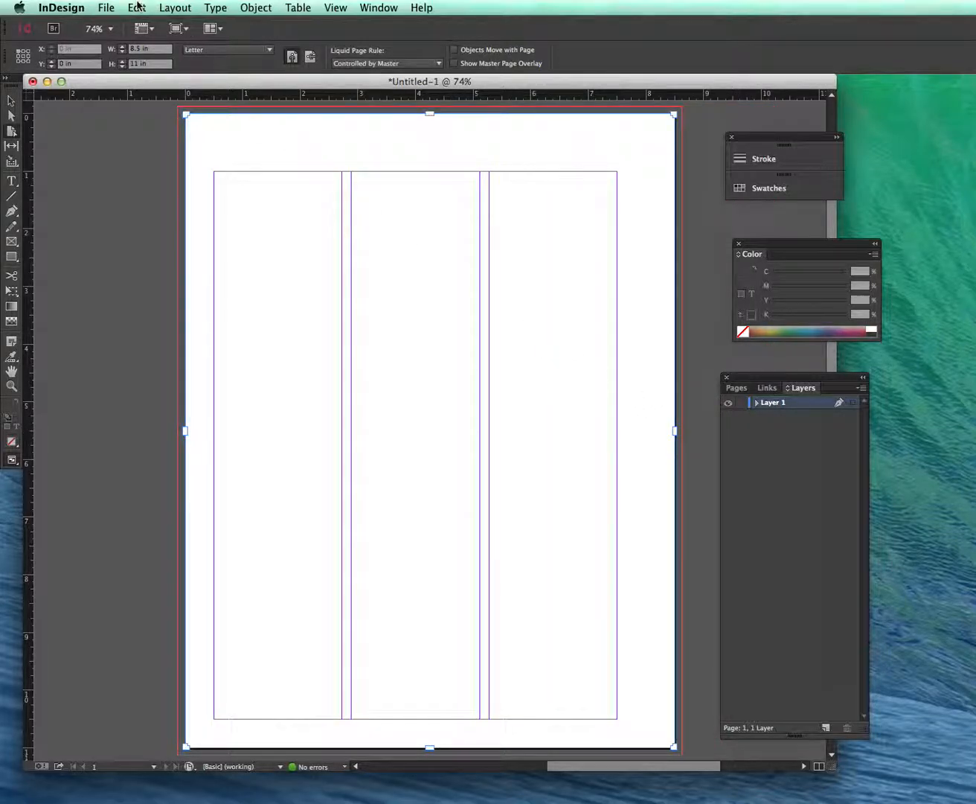
{"action": "left_click", "coordinate": [11, 101]}
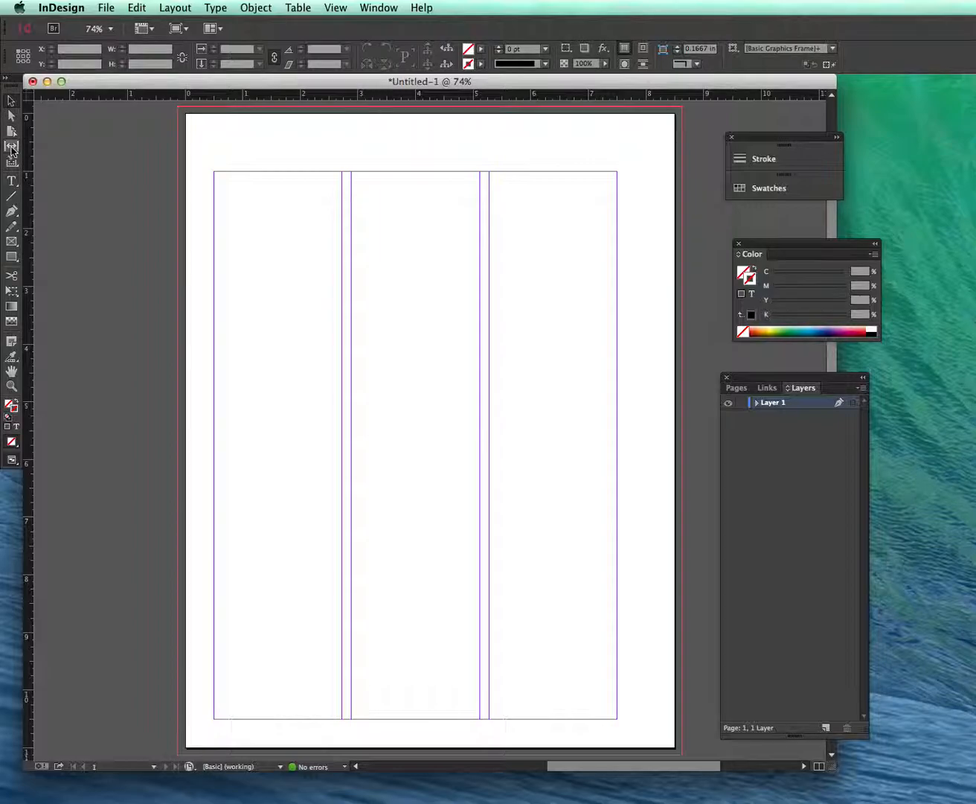
Draw a text frame about 2.22 in wide and 9.5 in tall that fills the first column between the margins
{"action": "left_click", "coordinate": [12, 182]}
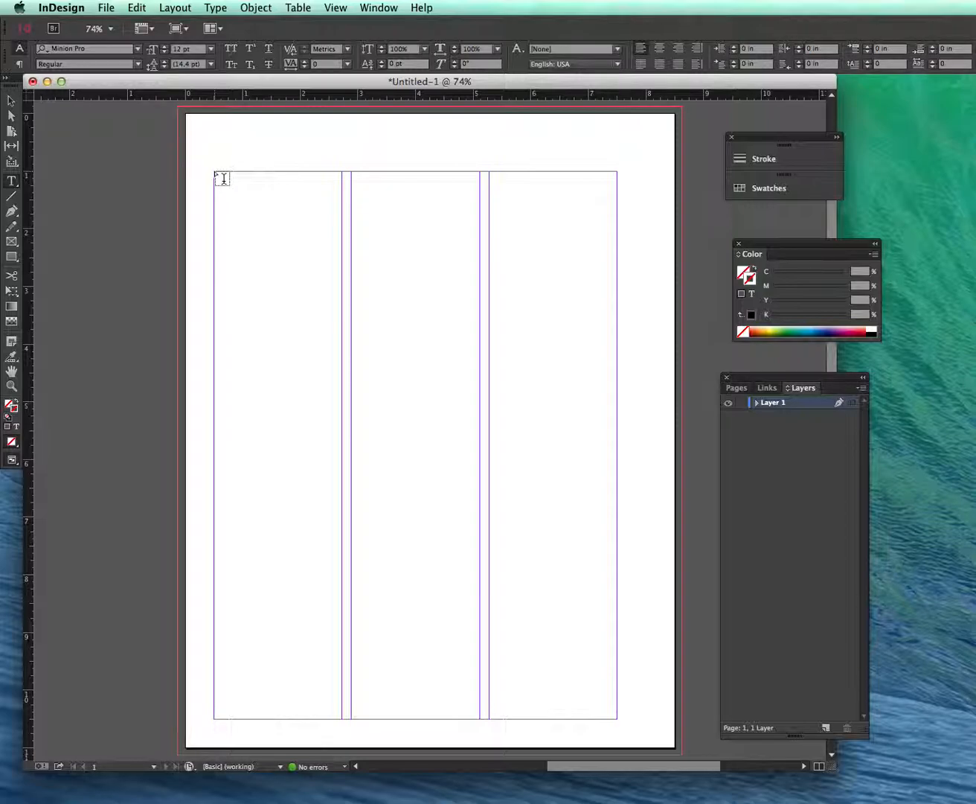
{"action": "left_click_drag", "start_coordinate": [223, 179], "coordinate": [352, 727]}
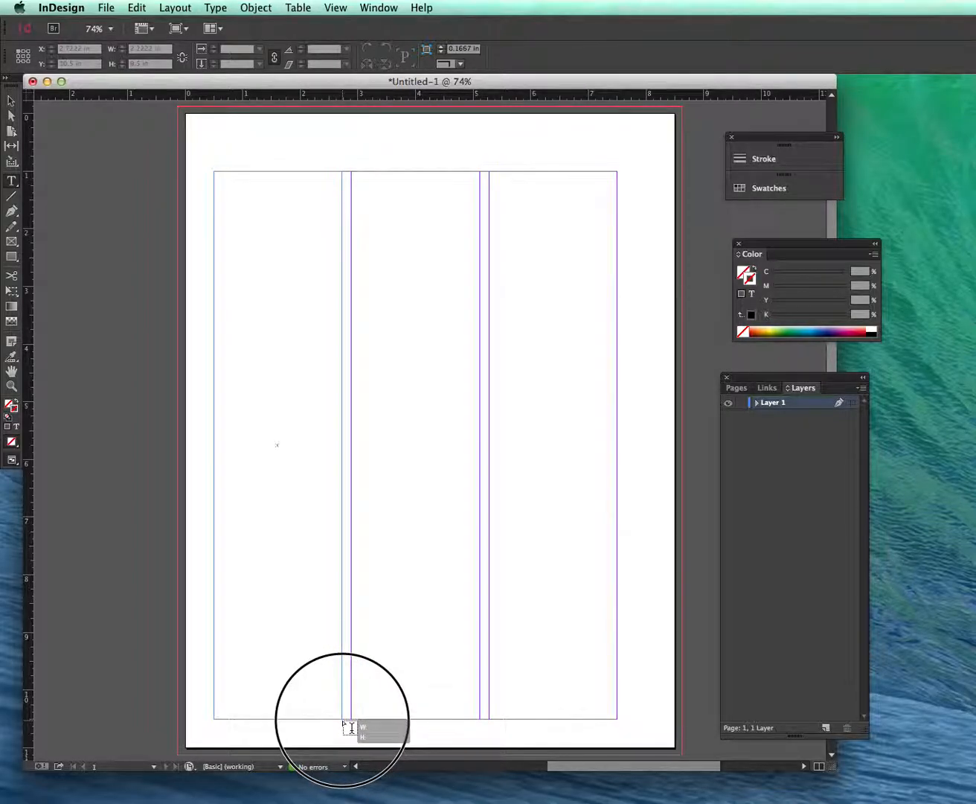
{"action": "left_click_drag", "start_coordinate": [350, 728], "coordinate": [349, 725]}
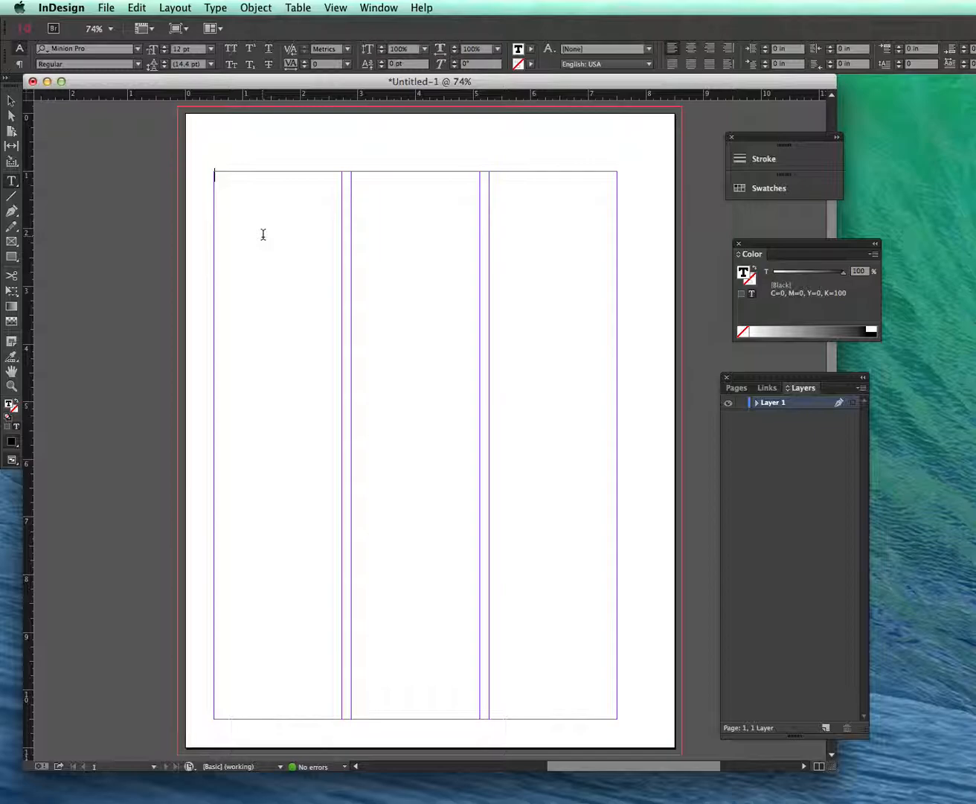
Enter a few random characters in the new text frame as a test and delete them all
{"action": "type", "text": "jhjhv"}
{"action": "key", "text": "super+a"}
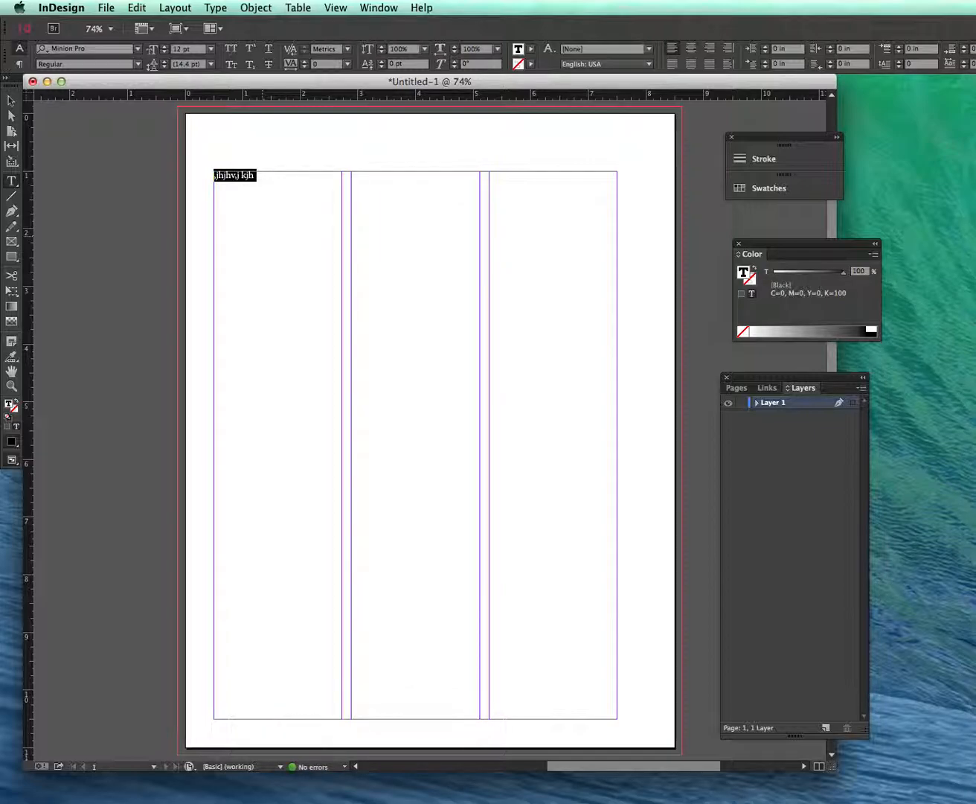
{"action": "key", "text": "BackSpace"}
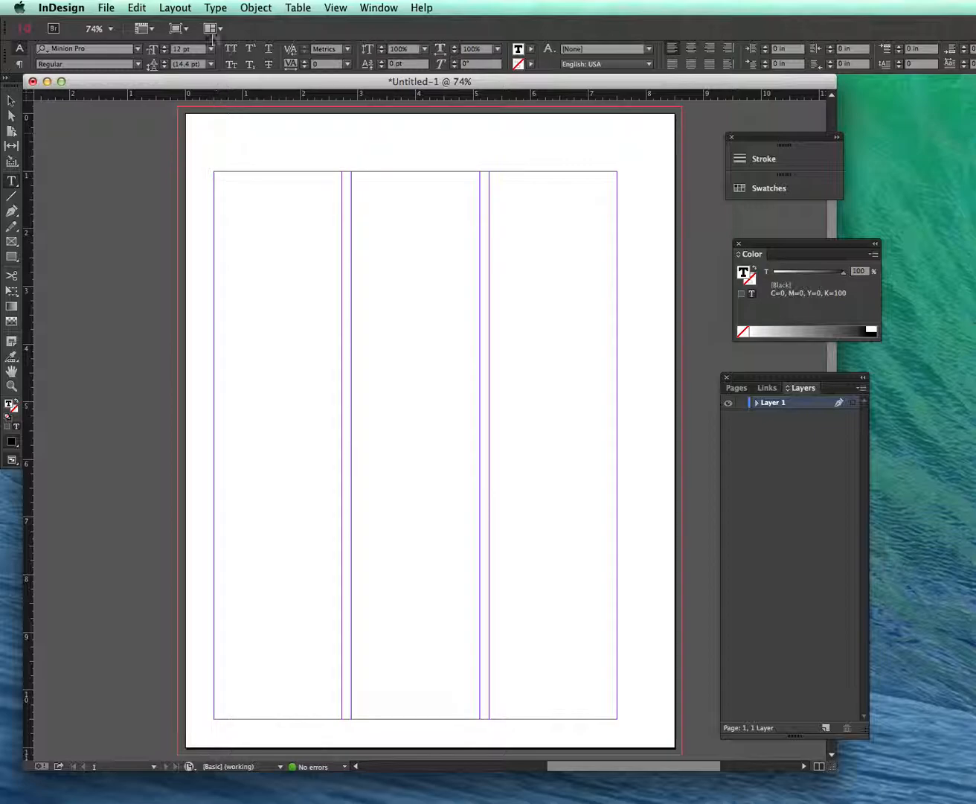
Fill the first-column text frame with placeholder text
{"action": "left_click", "coordinate": [214, 8]}
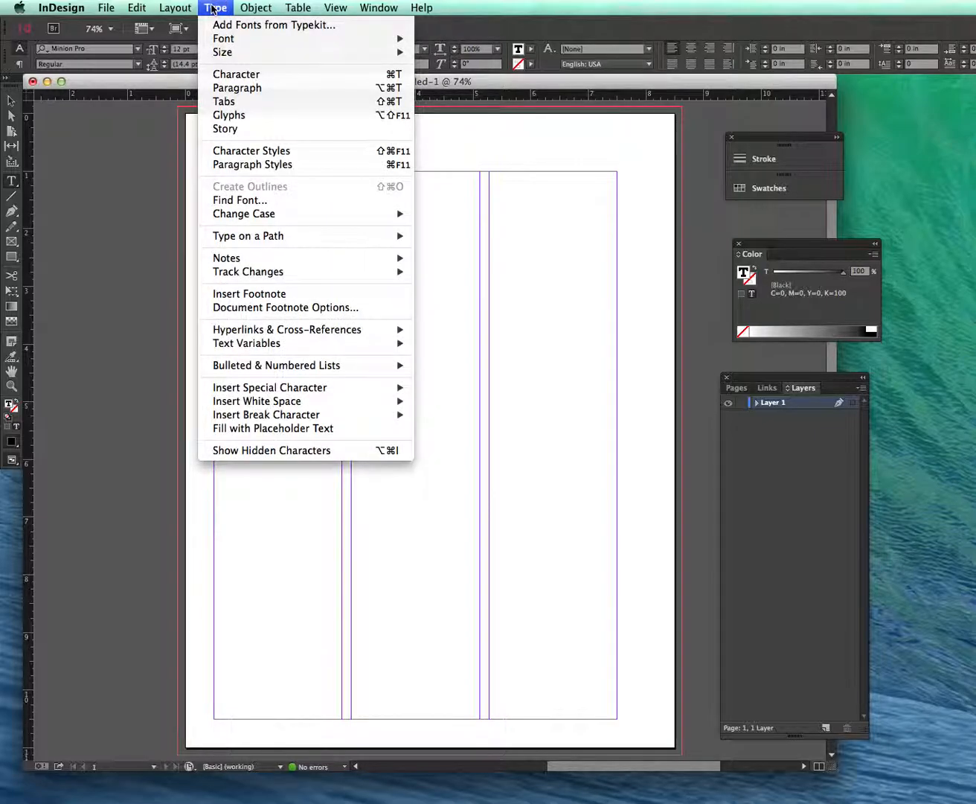
{"action": "mouse_move", "coordinate": [295, 400]}
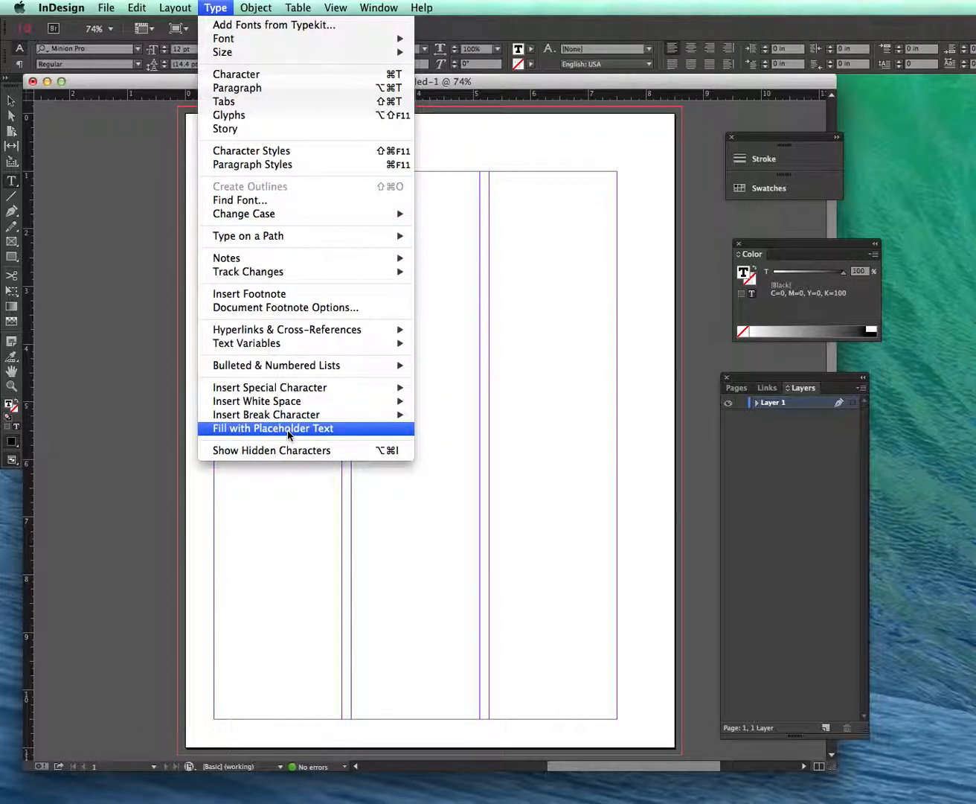
{"action": "left_click", "coordinate": [290, 430]}
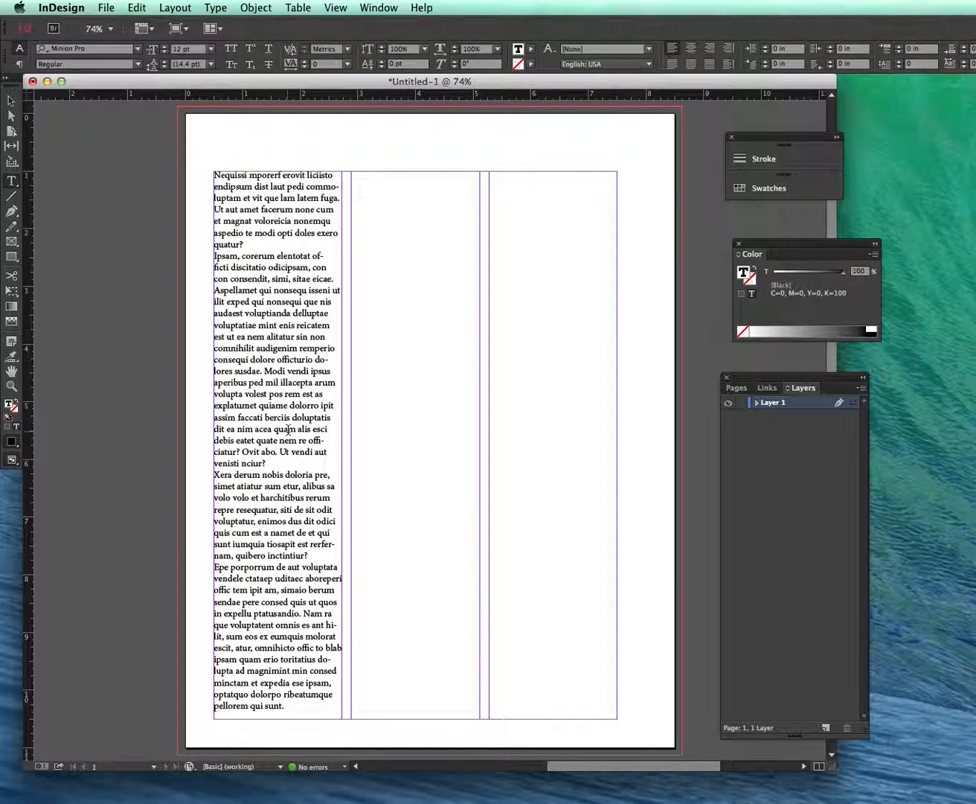
Lower the first-column frame's top edge to about 5.14 in and flow its overset text into a matching frame in the second column
{"action": "left_click", "coordinate": [11, 101]}
{"action": "left_click", "coordinate": [246, 221]}
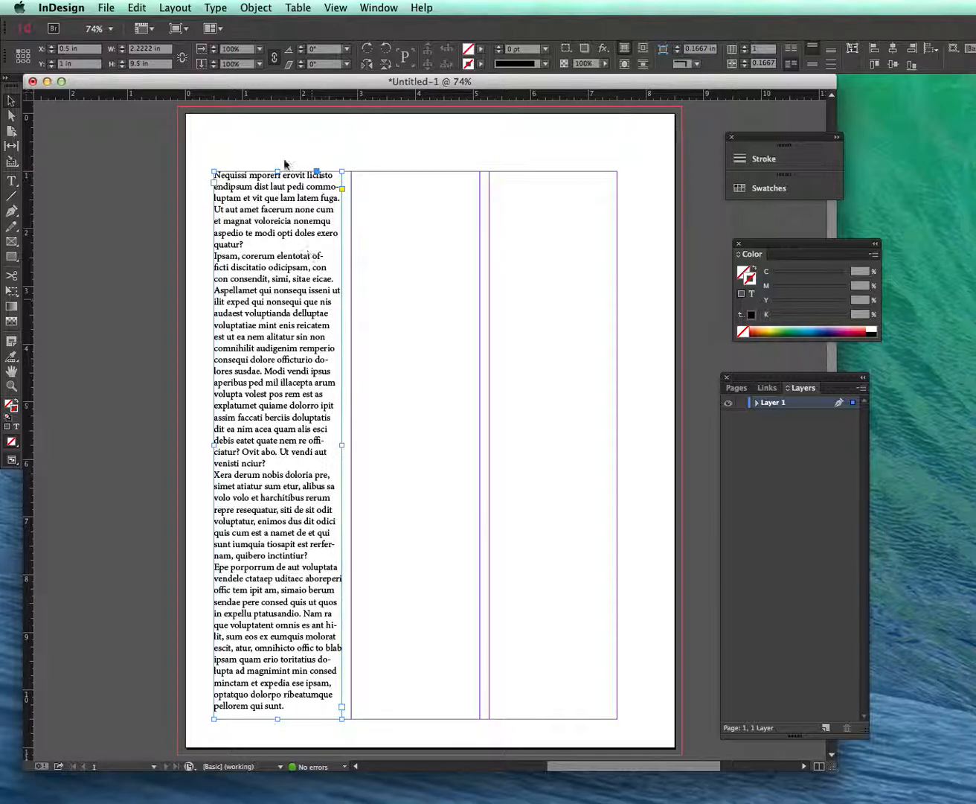
{"action": "left_click_drag", "start_coordinate": [278, 169], "coordinate": [277, 409]}
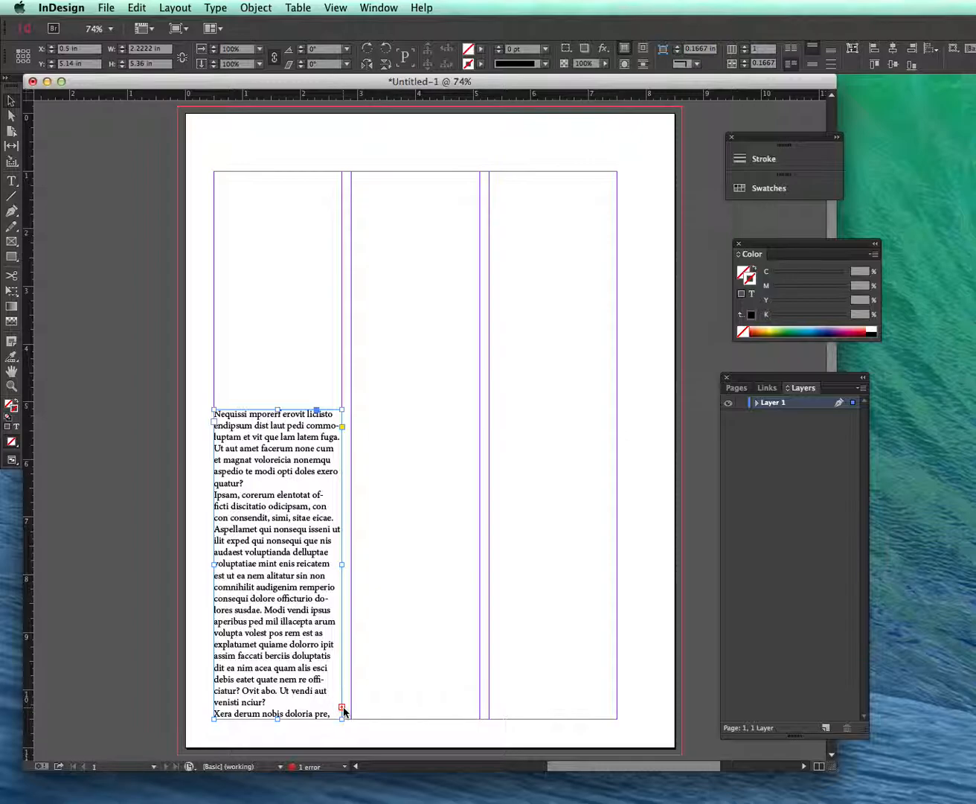
{"action": "left_click", "coordinate": [344, 707]}
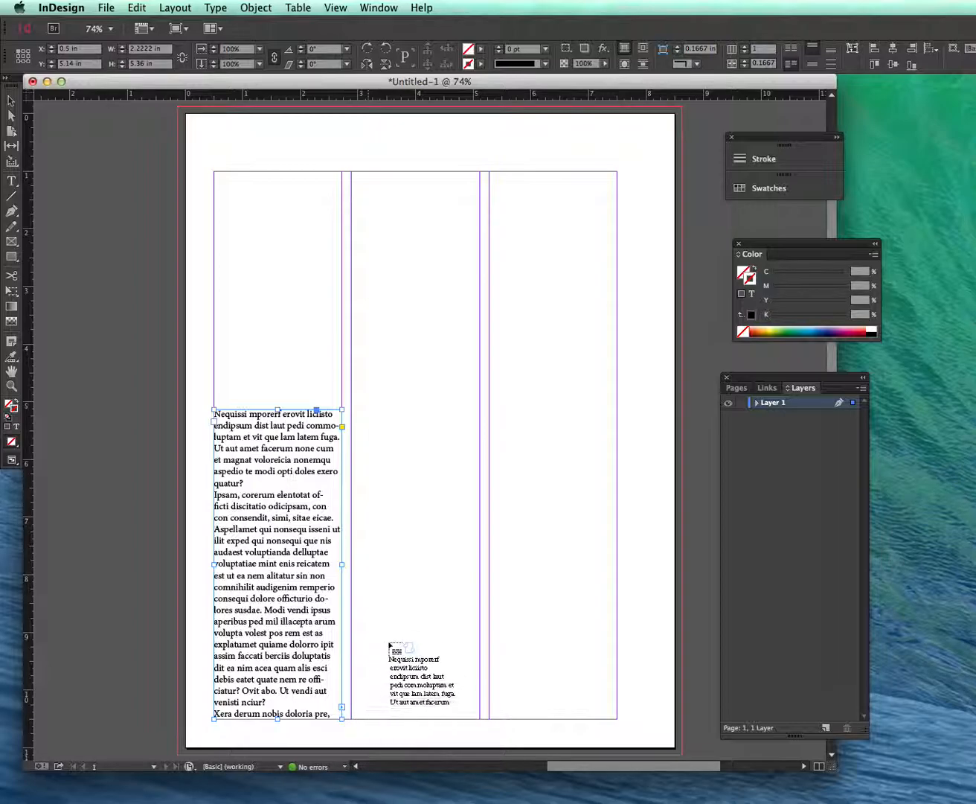
{"action": "left_click", "coordinate": [351, 409]}
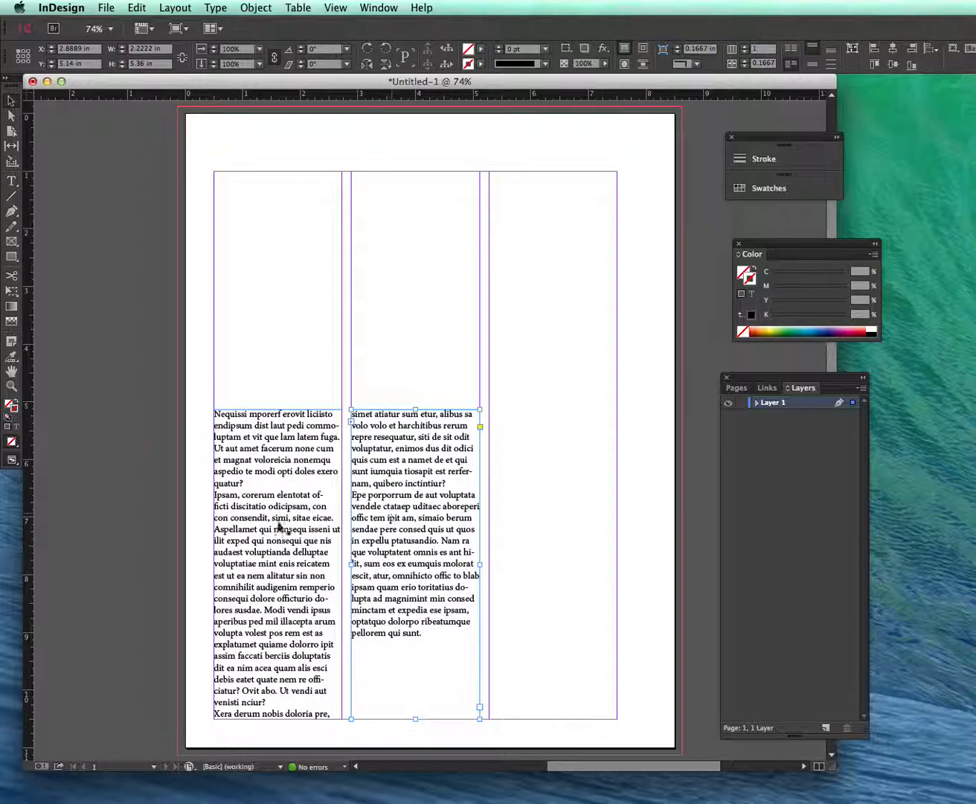
Shorten the first-column frame from its bottom edge to about 3.68 in tall and flow the overset text into the third column
{"action": "left_click", "coordinate": [295, 632]}
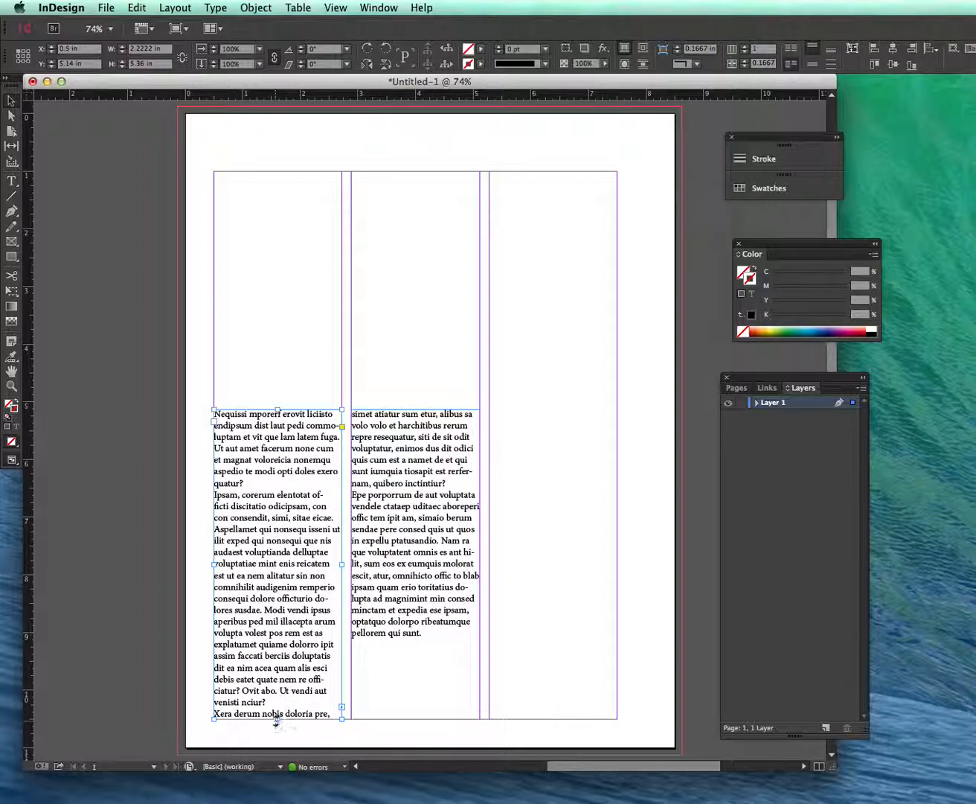
{"action": "left_click_drag", "start_coordinate": [277, 719], "coordinate": [280, 621]}
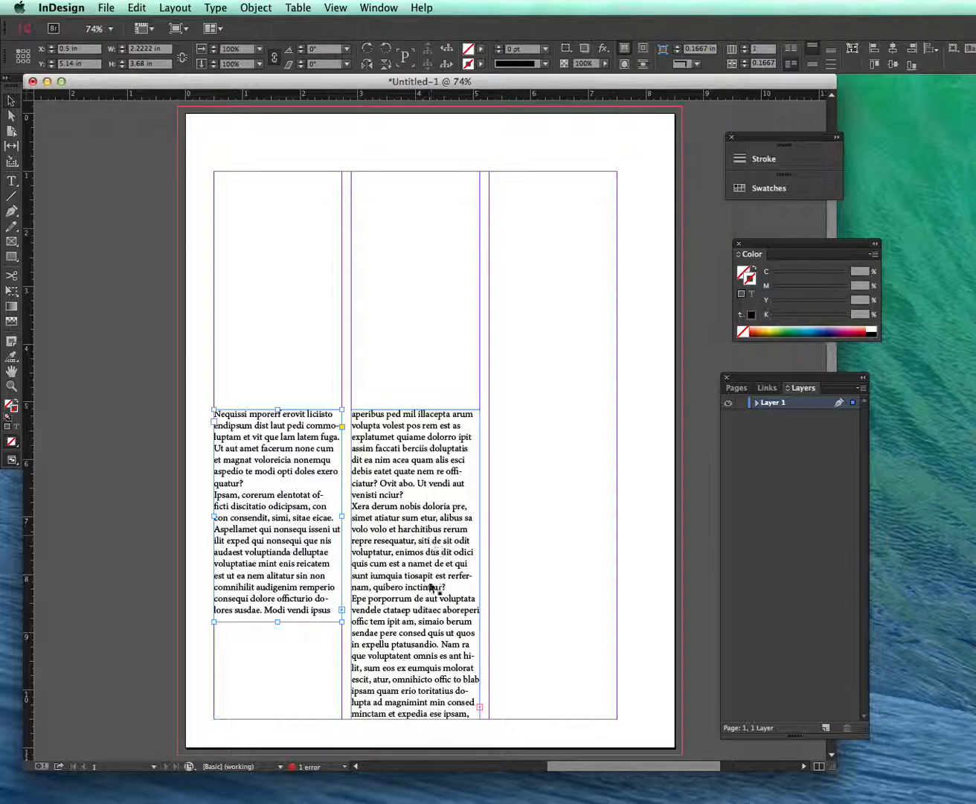
{"action": "left_click", "coordinate": [480, 708]}
{"action": "left_click", "coordinate": [480, 707]}
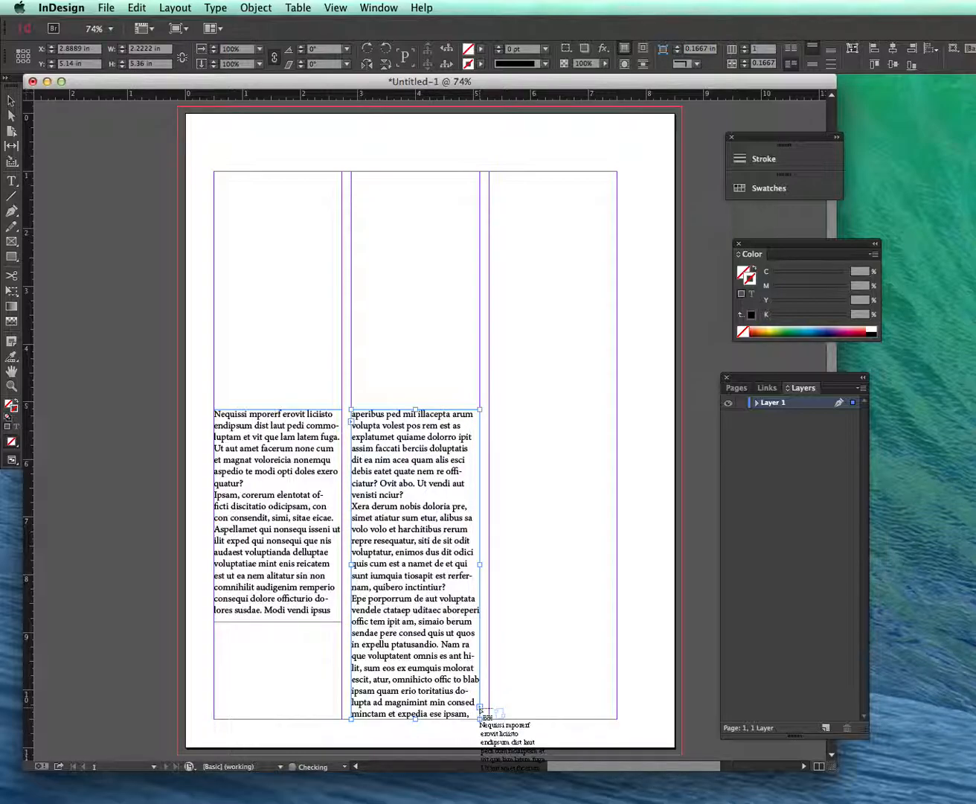
{"action": "left_click", "coordinate": [492, 412]}
Resize the linked frames from their bottom edges, making the second-column frame about 4.12 in tall and the first-column frame about 4.36 in tall
{"action": "left_click", "coordinate": [414, 720]}
{"action": "left_click_drag", "start_coordinate": [415, 719], "coordinate": [422, 560]}
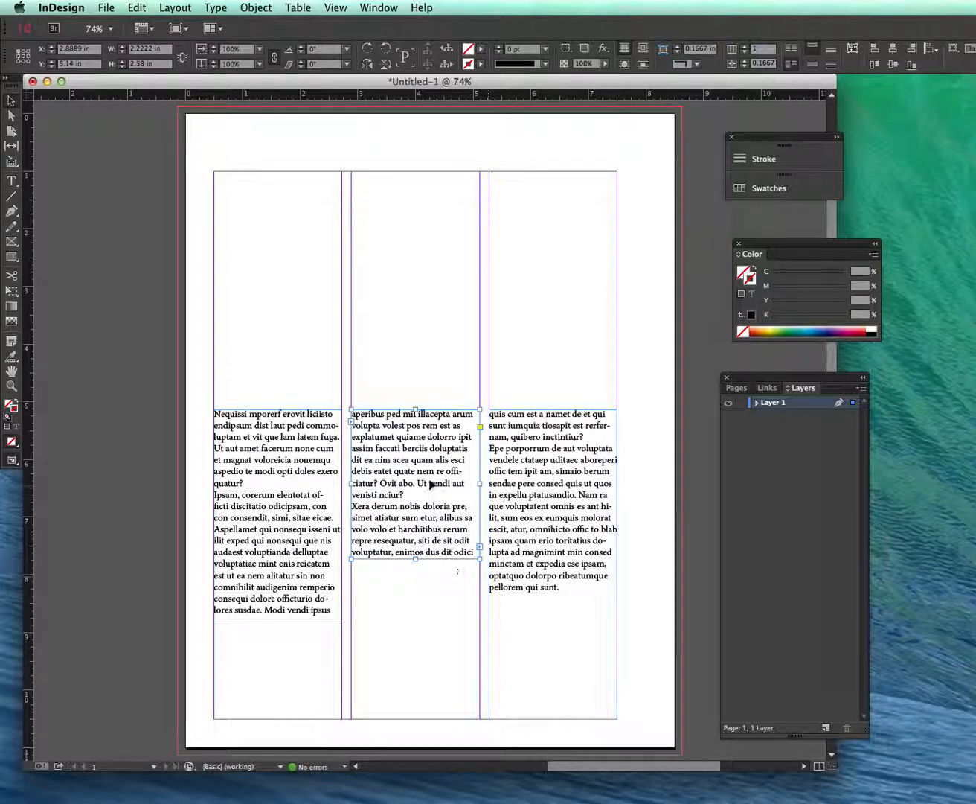
{"action": "left_click", "coordinate": [563, 566]}
{"action": "left_click", "coordinate": [424, 553]}
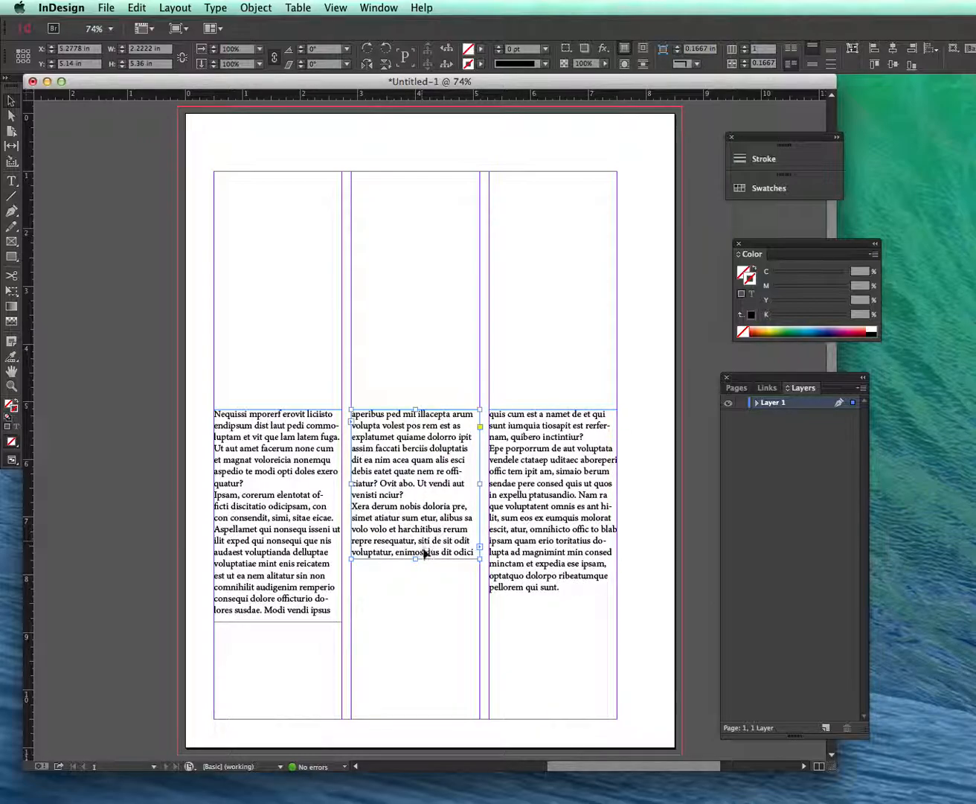
{"action": "left_click_drag", "start_coordinate": [415, 555], "coordinate": [420, 647]}
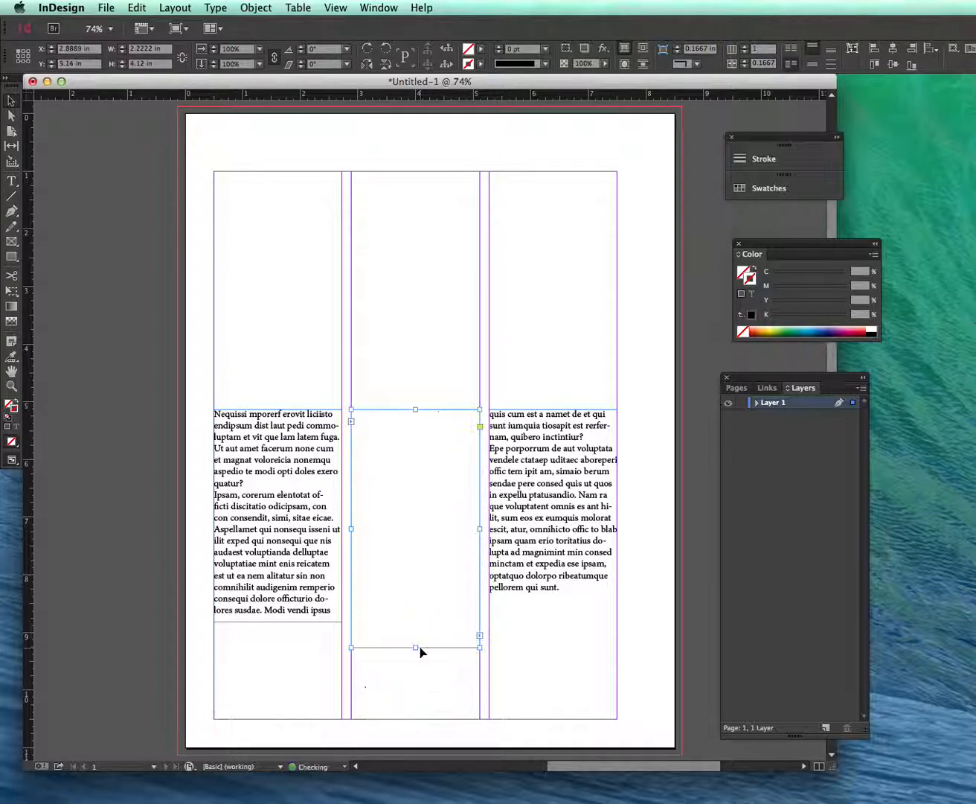
{"action": "left_click", "coordinate": [301, 602]}
{"action": "left_click_drag", "start_coordinate": [277, 623], "coordinate": [279, 662]}
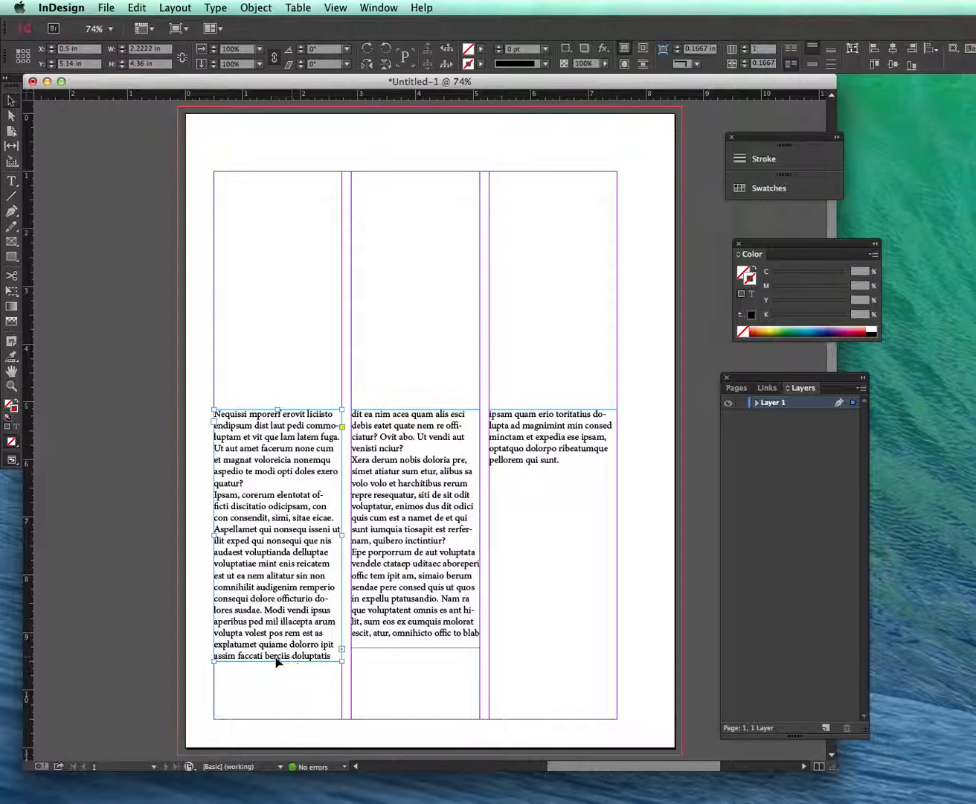
Extend the first-column text frame's bottom edge to make it about 5.2 in tall, and deselect it
{"action": "left_click_drag", "start_coordinate": [277, 661], "coordinate": [277, 709]}
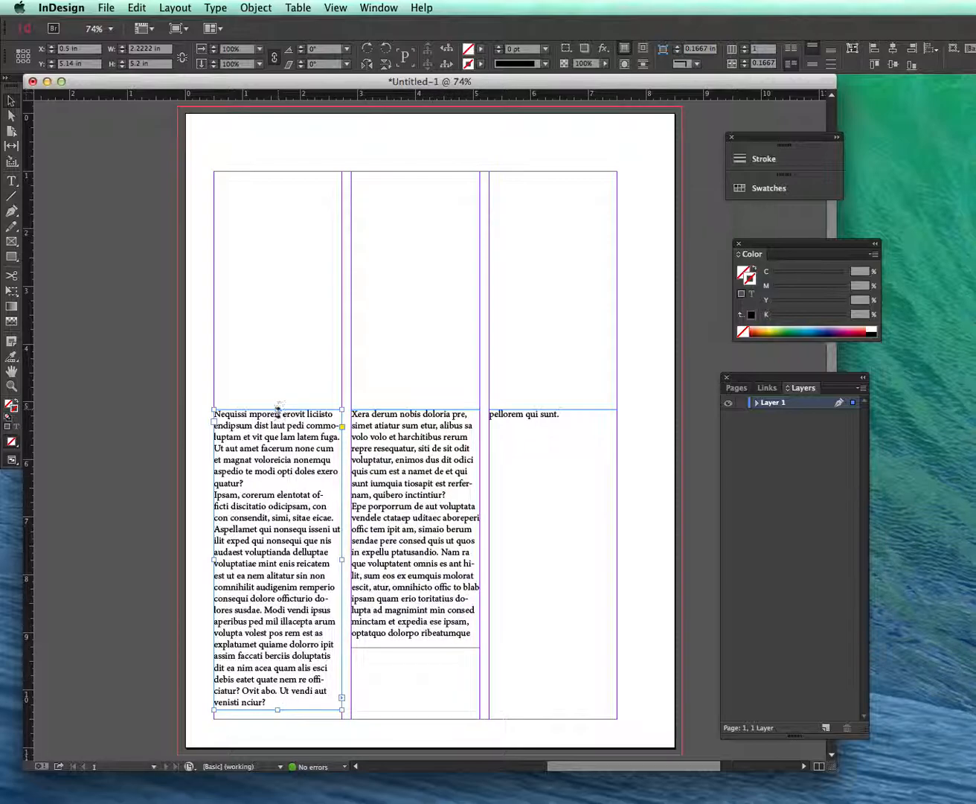
{"action": "left_click", "coordinate": [198, 320]}
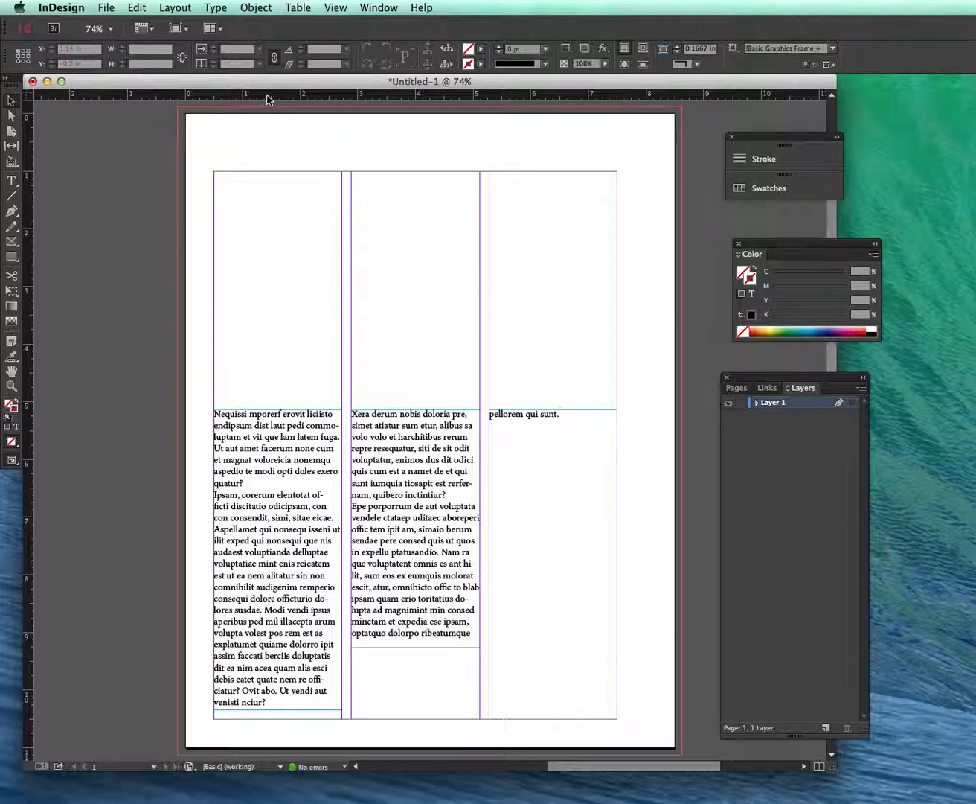
Place a horizontal ruler guide at 1.5 in and a vertical ruler guide at 0.25 in on the page
{"action": "left_click_drag", "start_coordinate": [268, 99], "coordinate": [280, 198]}
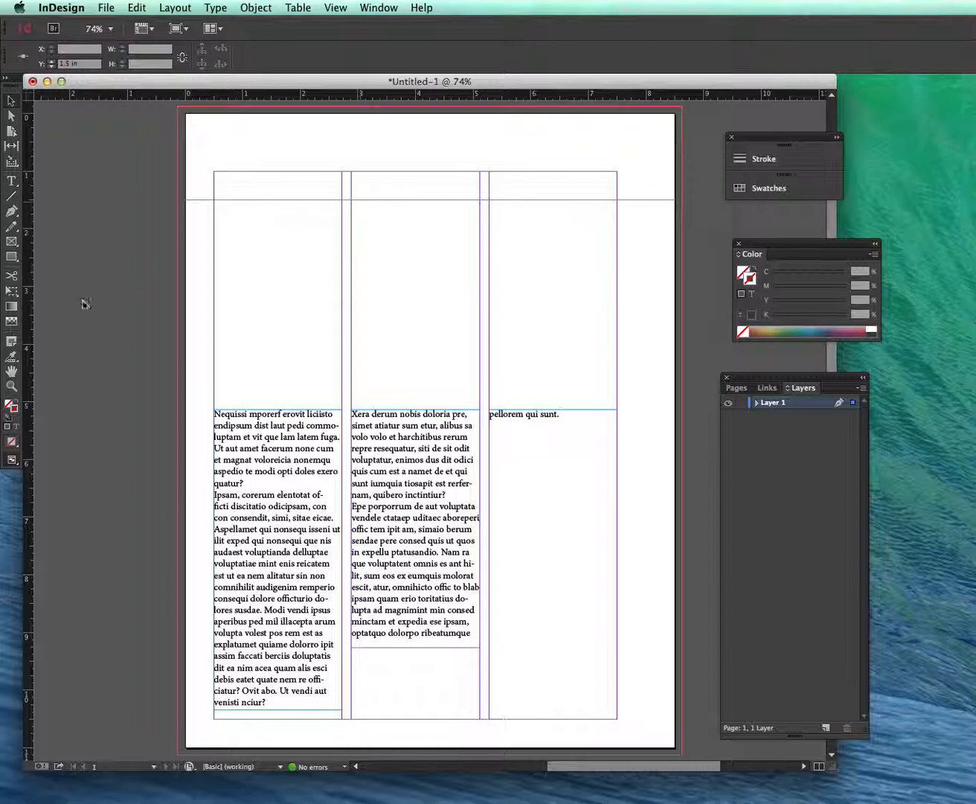
{"action": "left_click_drag", "start_coordinate": [30, 340], "coordinate": [200, 352]}
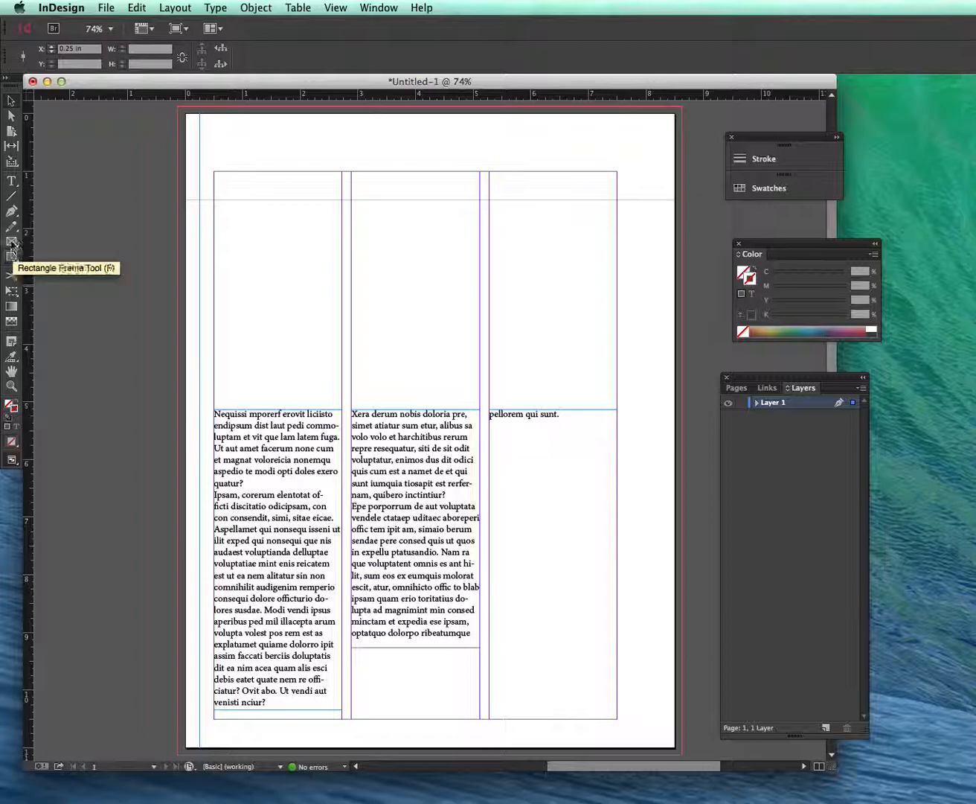
Draw a horizontal line about 7 in long across all three columns at about 2.08 in down, with the default black stroke
{"action": "left_click", "coordinate": [12, 196]}
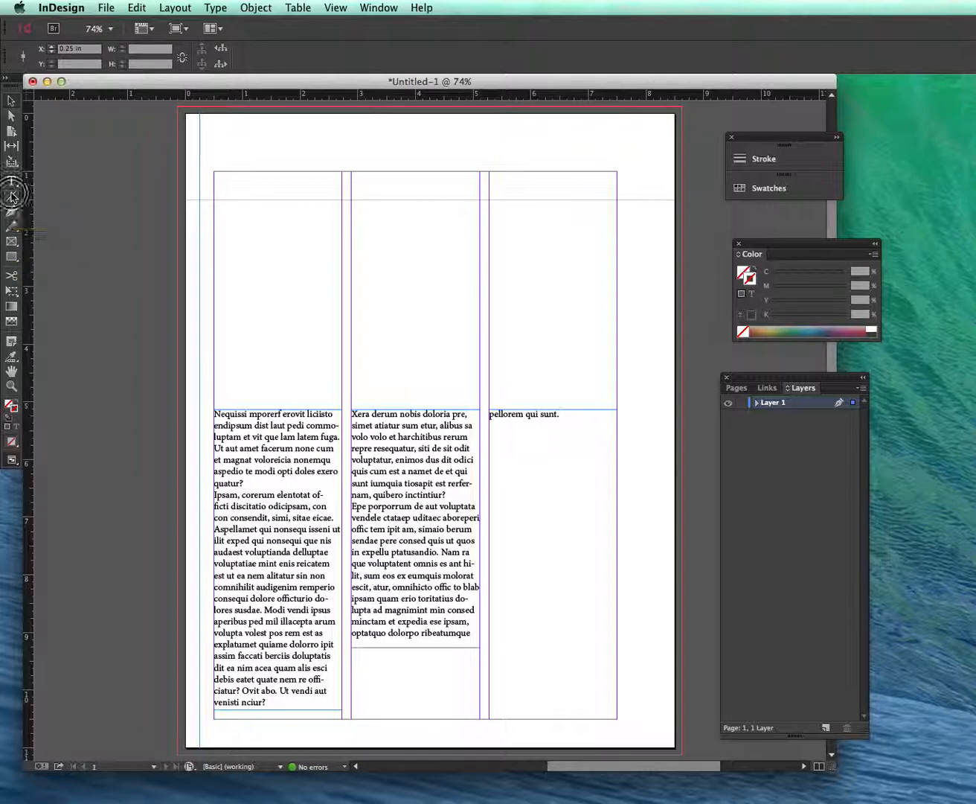
{"action": "left_click_drag", "start_coordinate": [214, 234], "coordinate": [618, 234]}
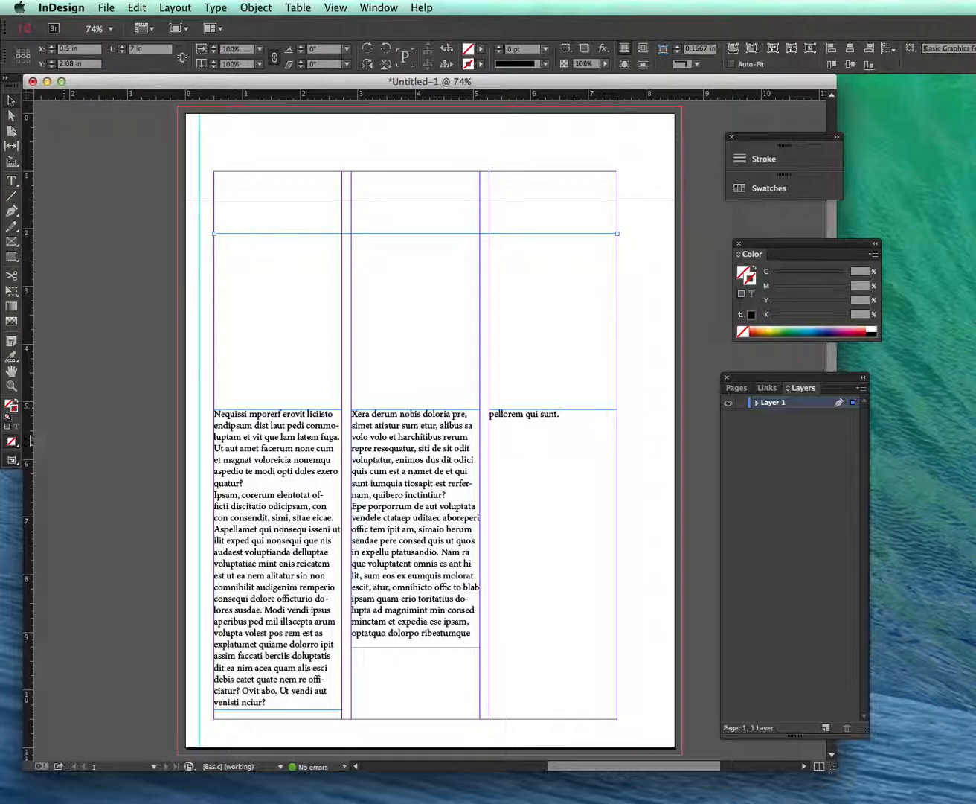
{"action": "left_click", "coordinate": [9, 419]}
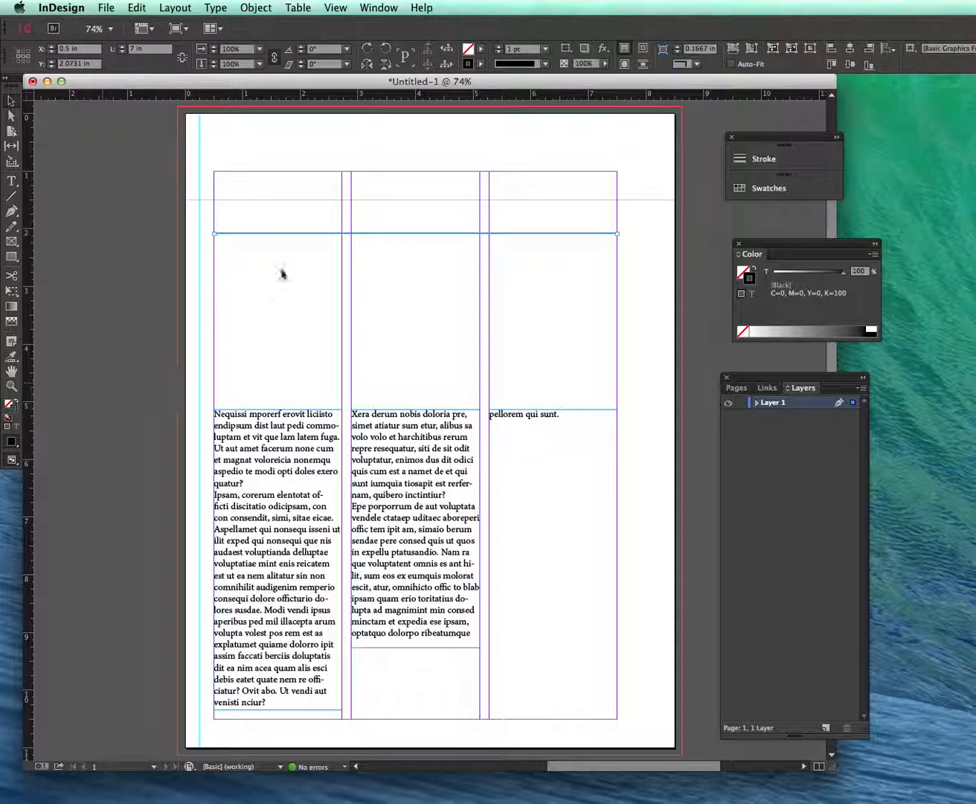
Thicken the horizontal line's stroke to about 4 pt and deselect the line
{"action": "left_click", "coordinate": [499, 47]}
{"action": "left_click", "coordinate": [499, 47]}
{"action": "left_click", "coordinate": [499, 46]}
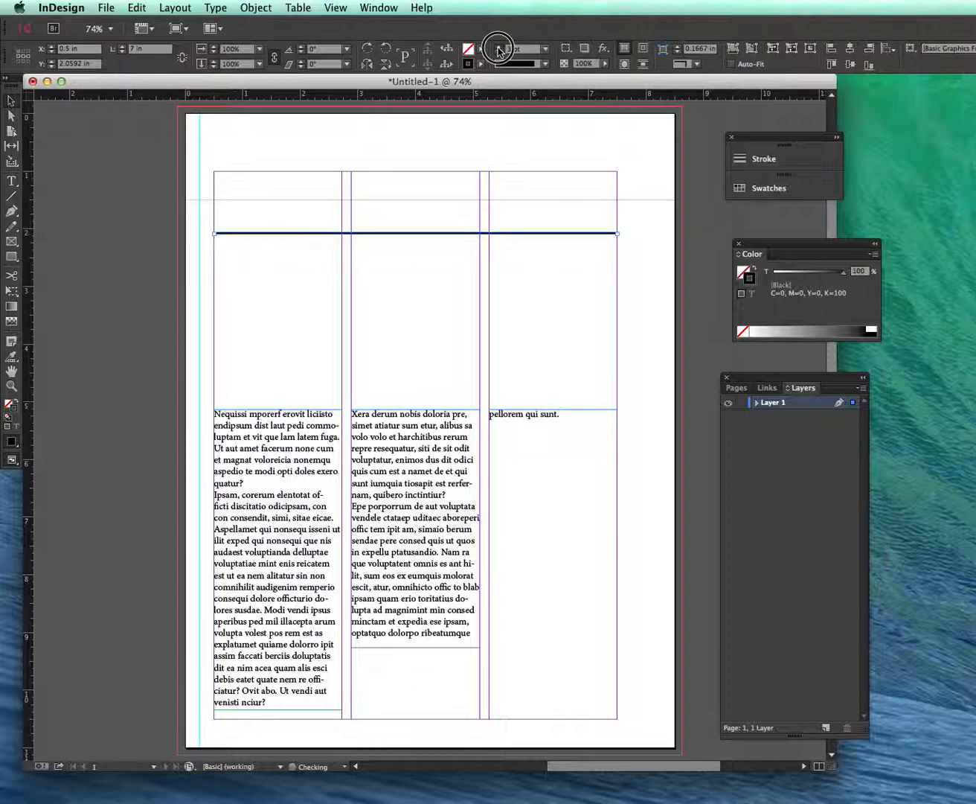
{"action": "left_click", "coordinate": [648, 241]}
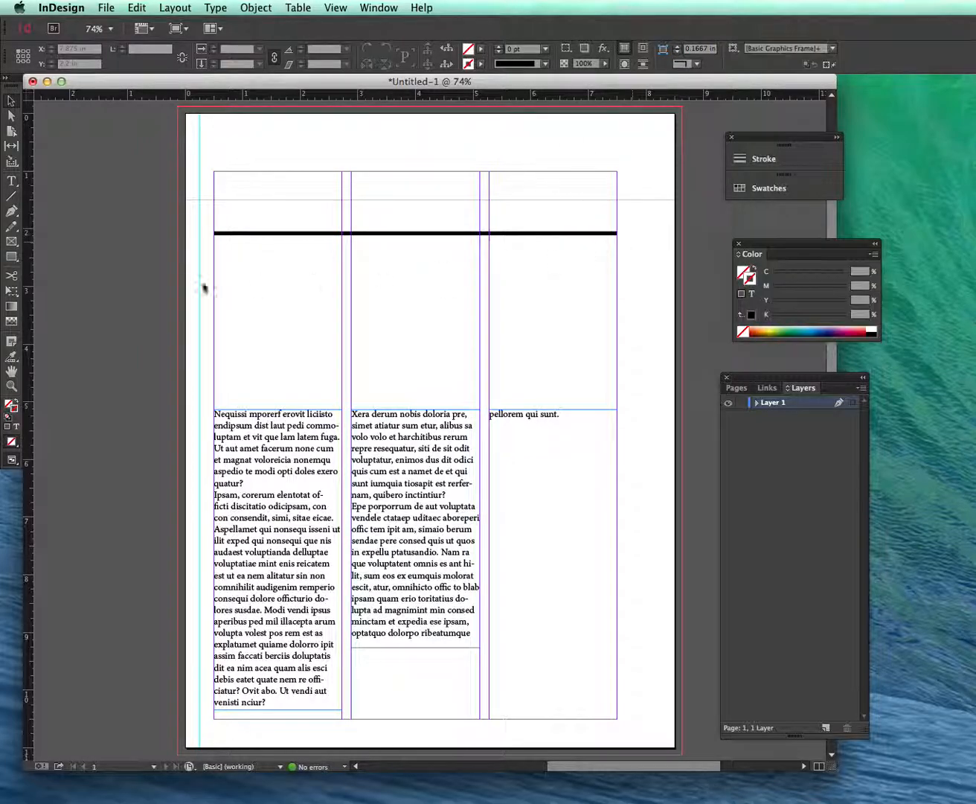
Draw a closed four-sided shape about 1.5 in wide and 1.16 in tall with the Pen tool above the second text column
{"action": "left_click", "coordinate": [12, 212]}
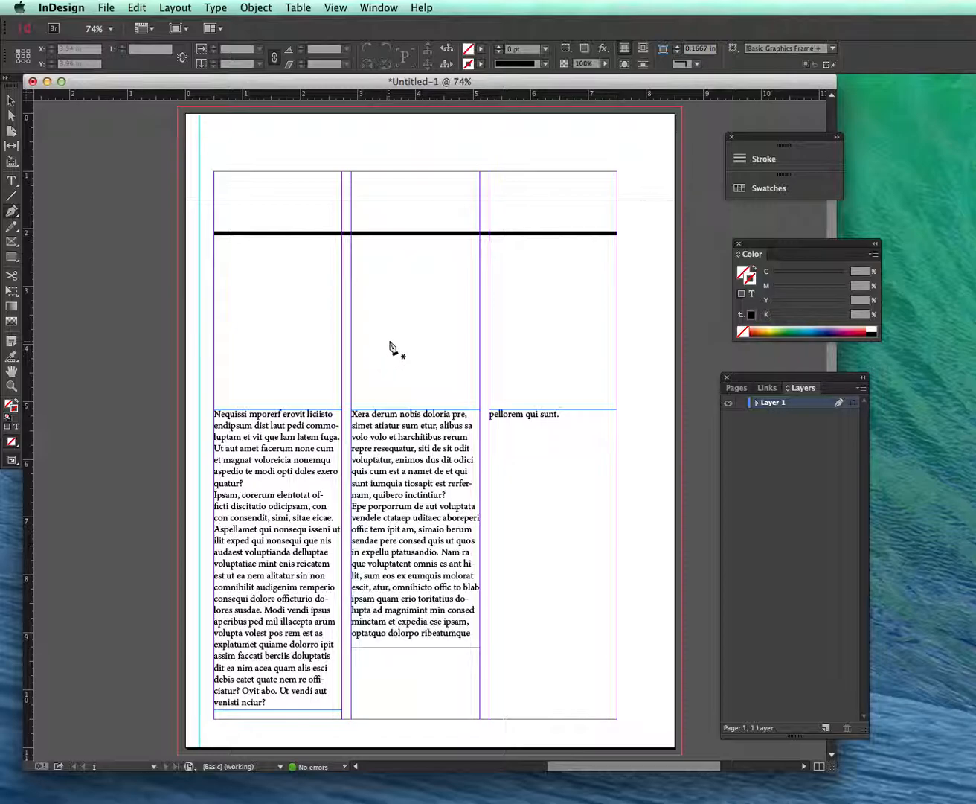
{"action": "left_click", "coordinate": [409, 344]}
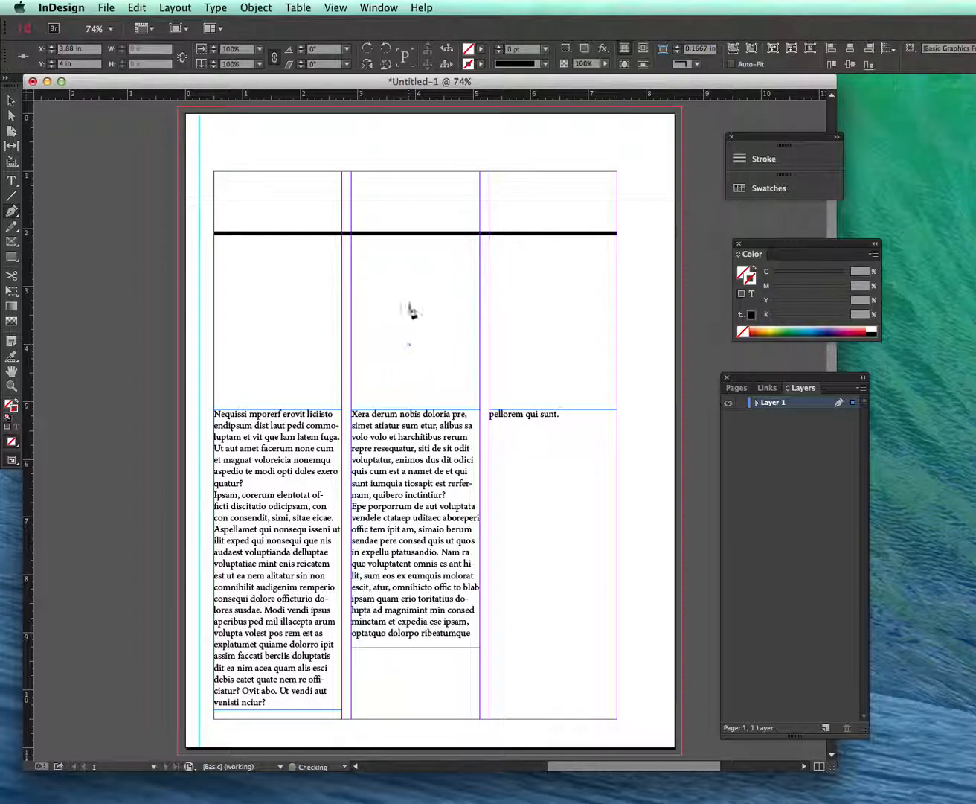
{"action": "left_click", "coordinate": [429, 278]}
{"action": "left_click", "coordinate": [496, 290]}
{"action": "left_click", "coordinate": [480, 344]}
{"action": "left_click", "coordinate": [409, 345]}
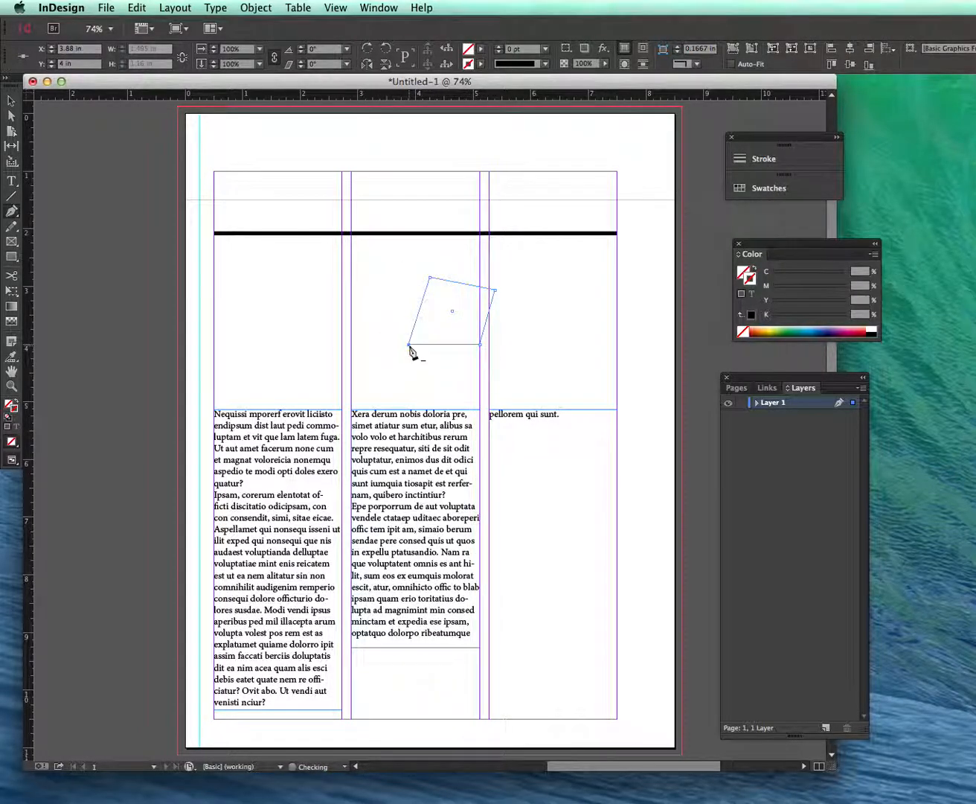
Apply the default black stroke to the four-sided shape and set its weight to 3 pt
{"action": "left_click", "coordinate": [11, 101]}
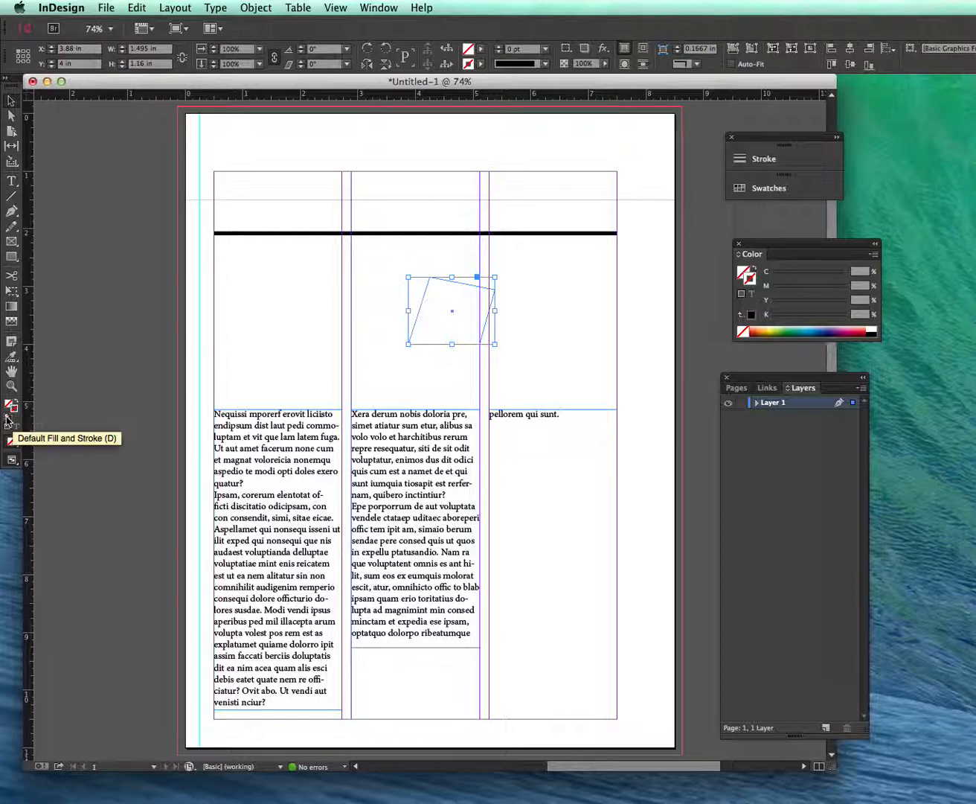
{"action": "left_click", "coordinate": [7, 420]}
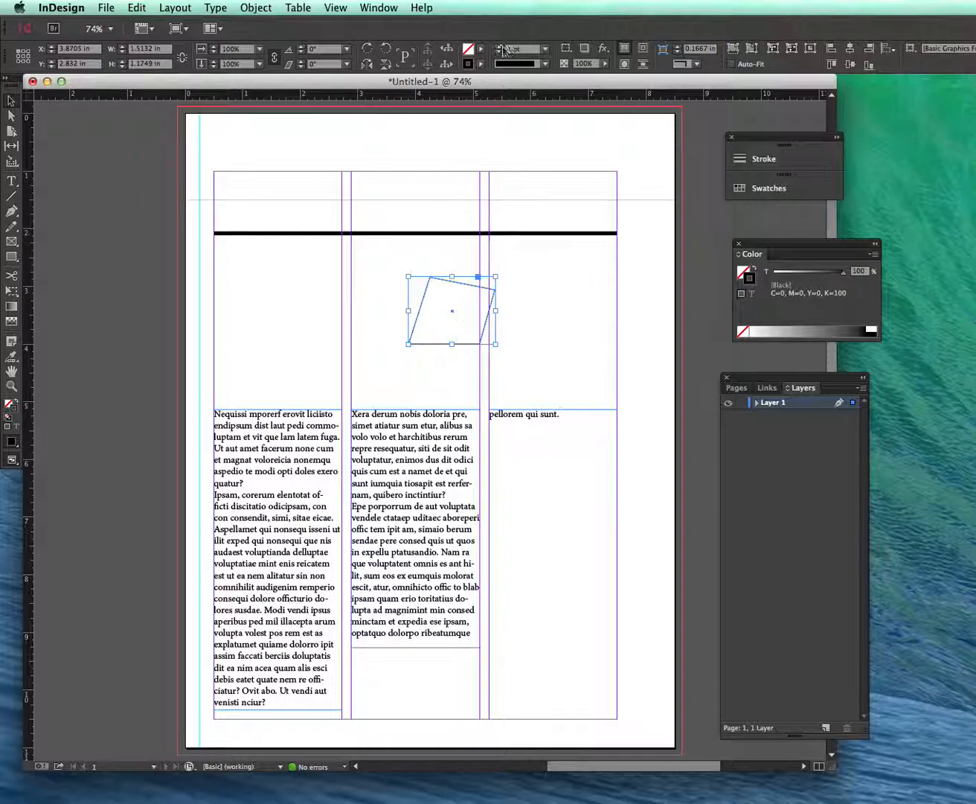
{"action": "left_click", "coordinate": [499, 46]}
{"action": "left_click", "coordinate": [499, 45]}
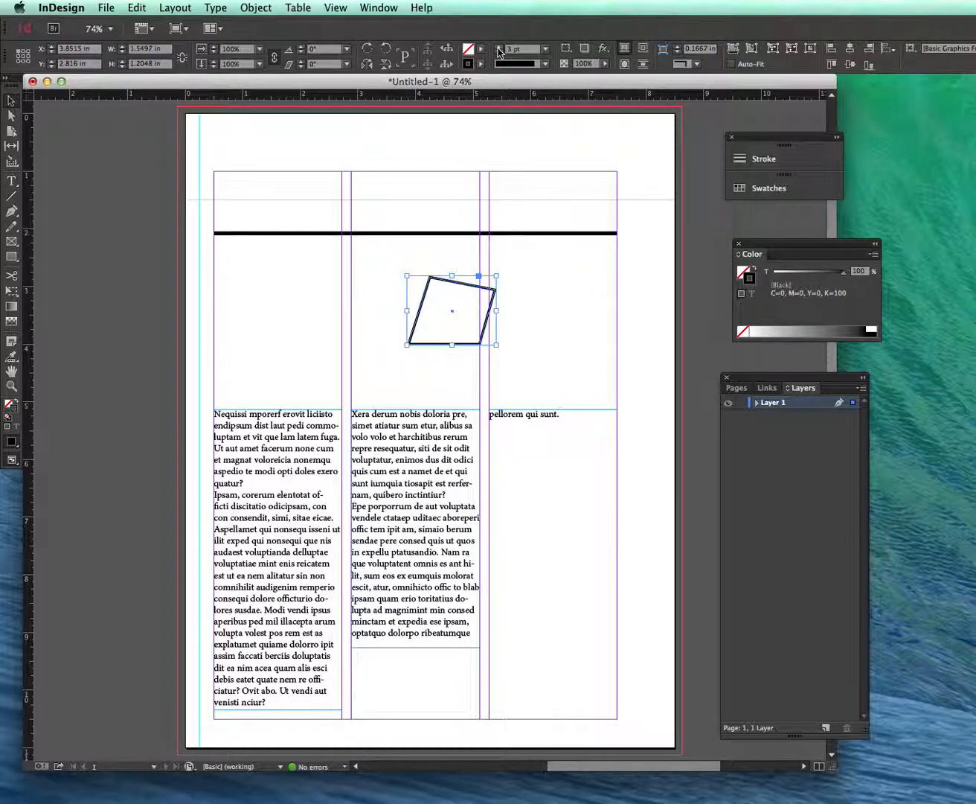
Fill the four-sided shape with green (C 67, M 0, Y 100, K 0) using the Color Picker, and deselect it
{"action": "left_click", "coordinate": [8, 406]}
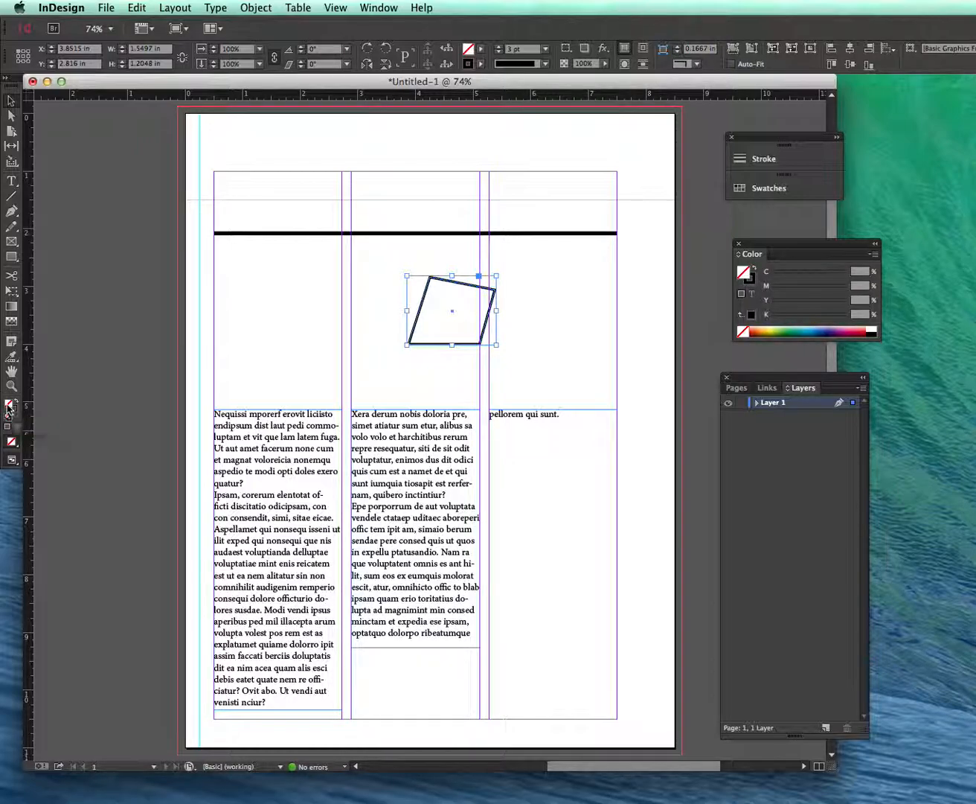
{"action": "double_click", "coordinate": [8, 406]}
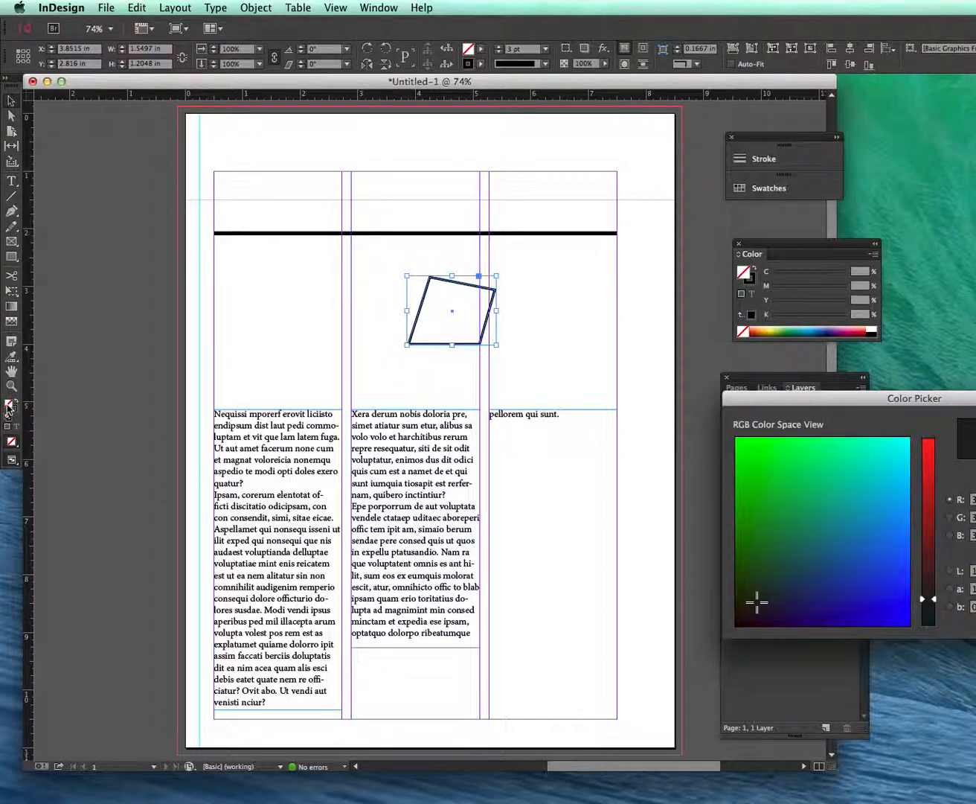
{"action": "left_click", "coordinate": [765, 460]}
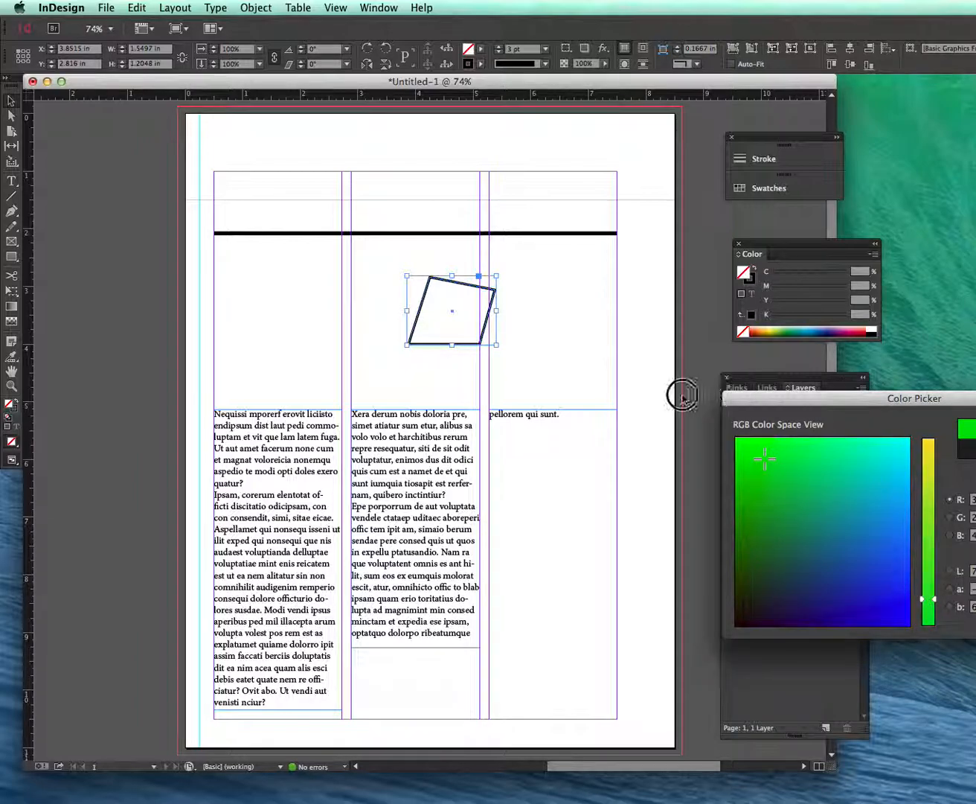
{"action": "left_click_drag", "start_coordinate": [763, 402], "coordinate": [483, 402]}
{"action": "left_click", "coordinate": [755, 440]}
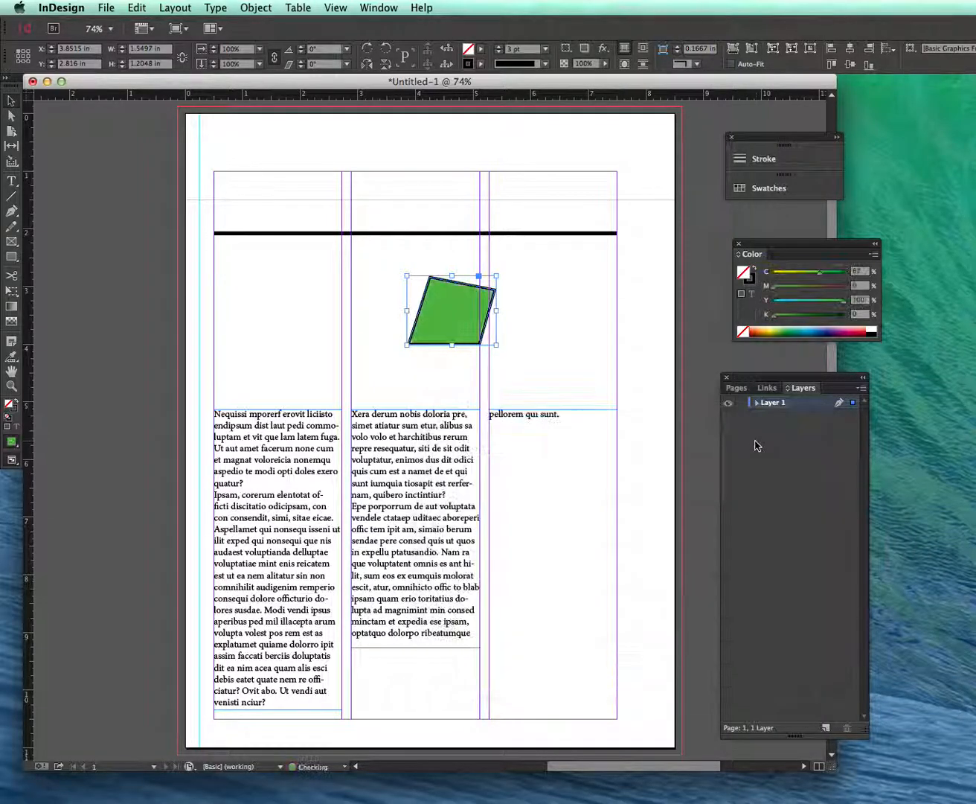
{"action": "left_click", "coordinate": [519, 287]}
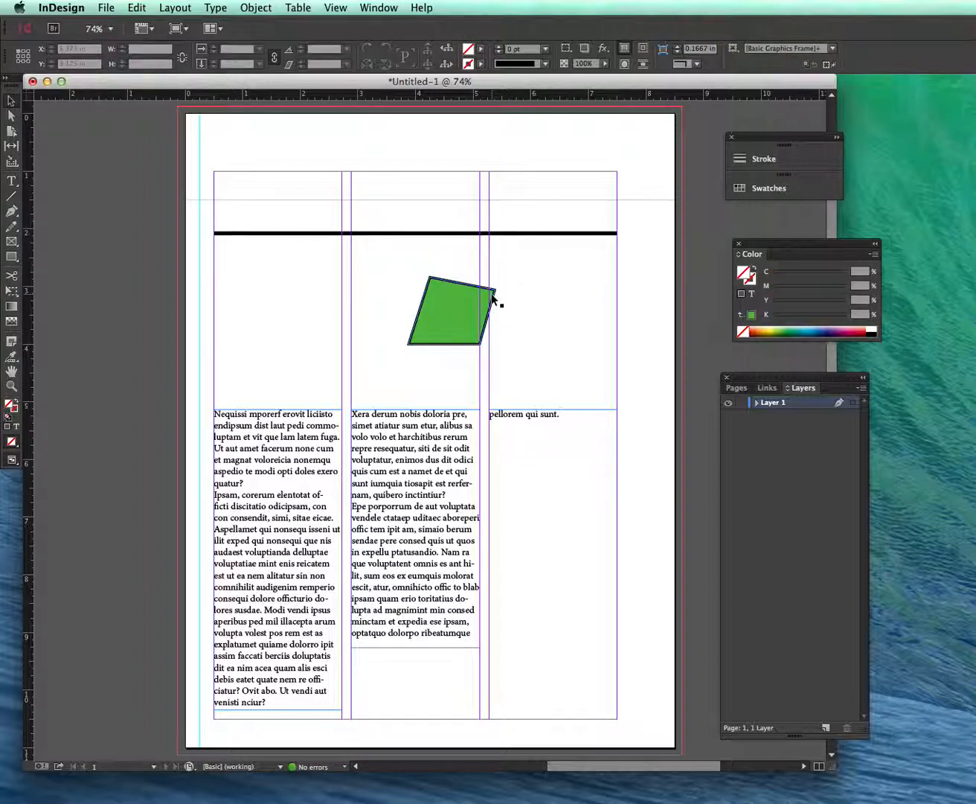
Draw a closed curved shape about 2.04 in wide and 1.86 in tall with the Pen tool above the first text column
{"action": "left_click", "coordinate": [13, 214]}
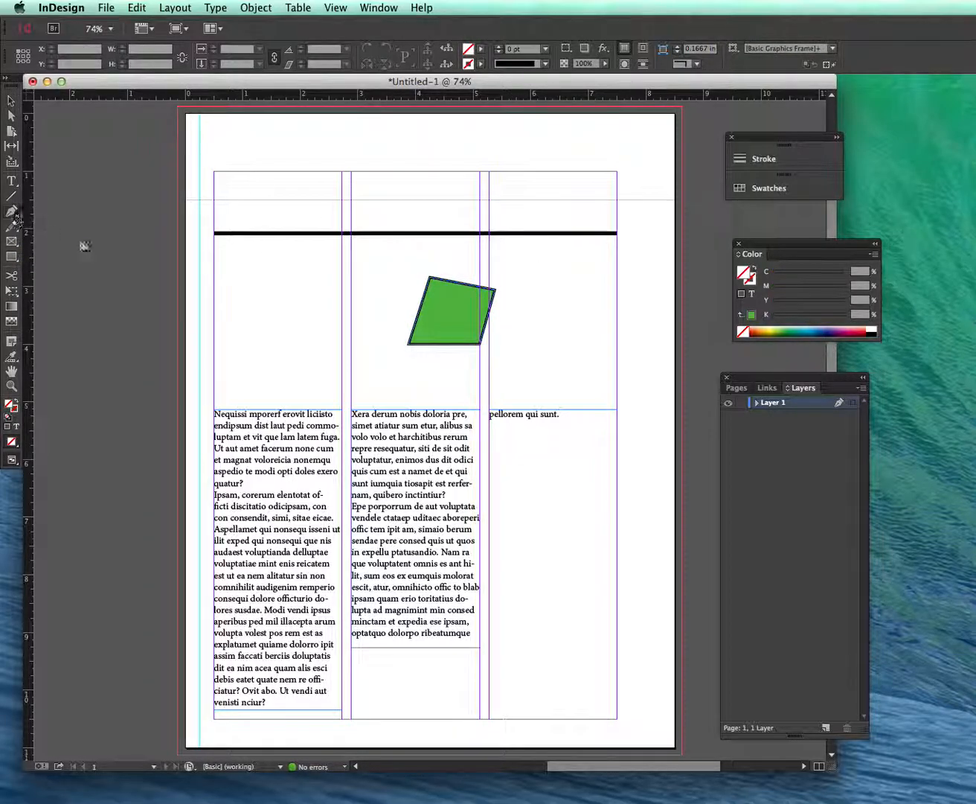
{"action": "left_click", "coordinate": [265, 329]}
{"action": "left_click", "coordinate": [299, 290]}
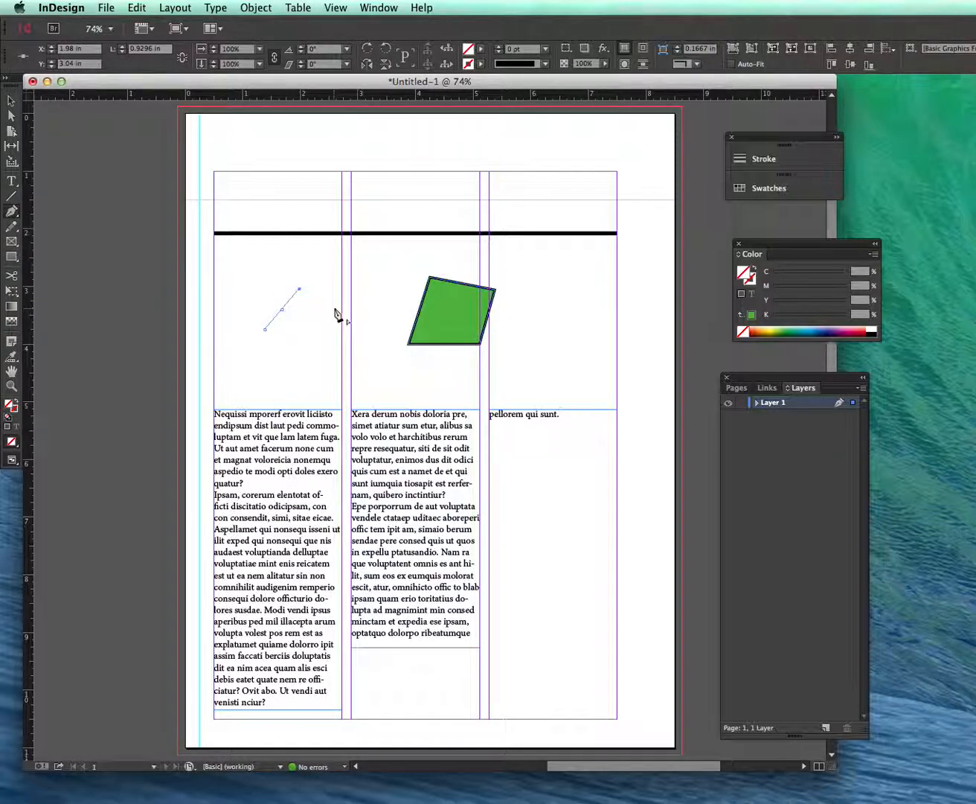
{"action": "left_click_drag", "start_coordinate": [334, 309], "coordinate": [242, 373]}
{"action": "left_click", "coordinate": [275, 390]}
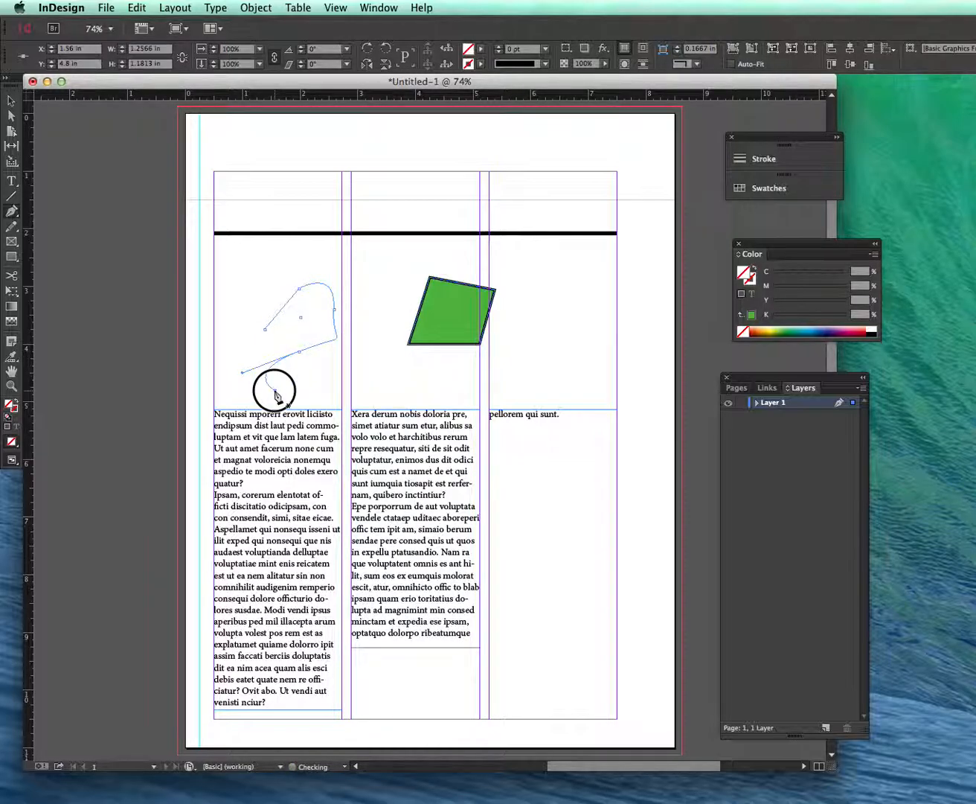
{"action": "left_click_drag", "start_coordinate": [224, 363], "coordinate": [241, 336]}
{"action": "left_click", "coordinate": [265, 329]}
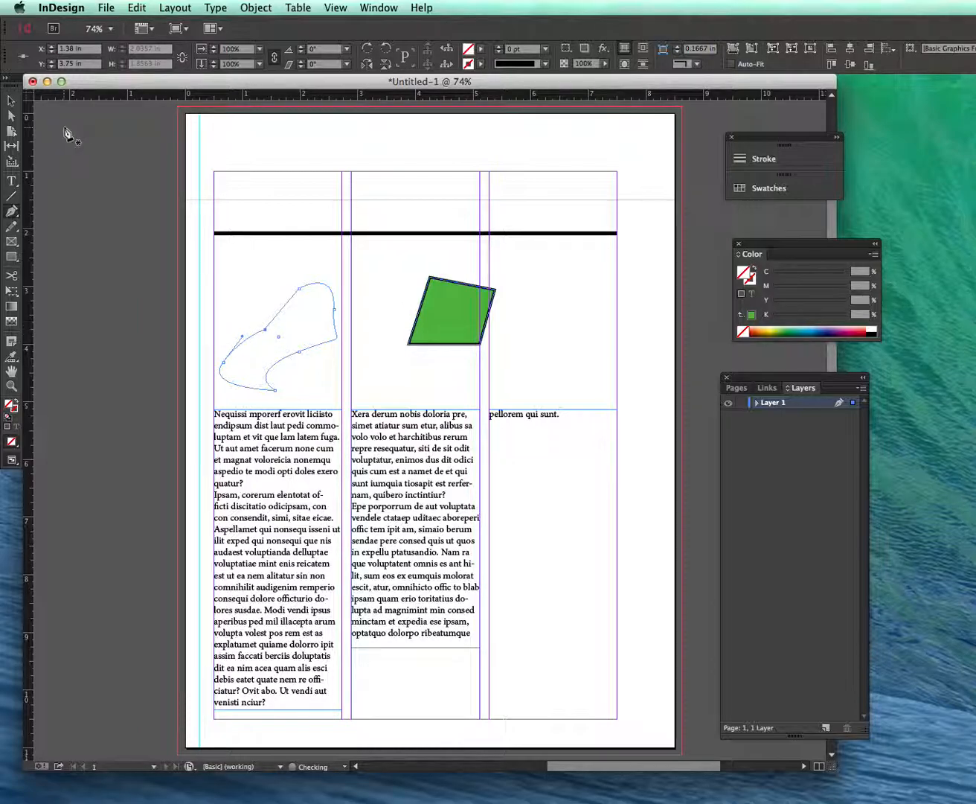
Give the curved shape the default 1 pt black stroke and a dark red fill (C 39, M 90, Y 67, K 55)
{"action": "left_click", "coordinate": [11, 101]}
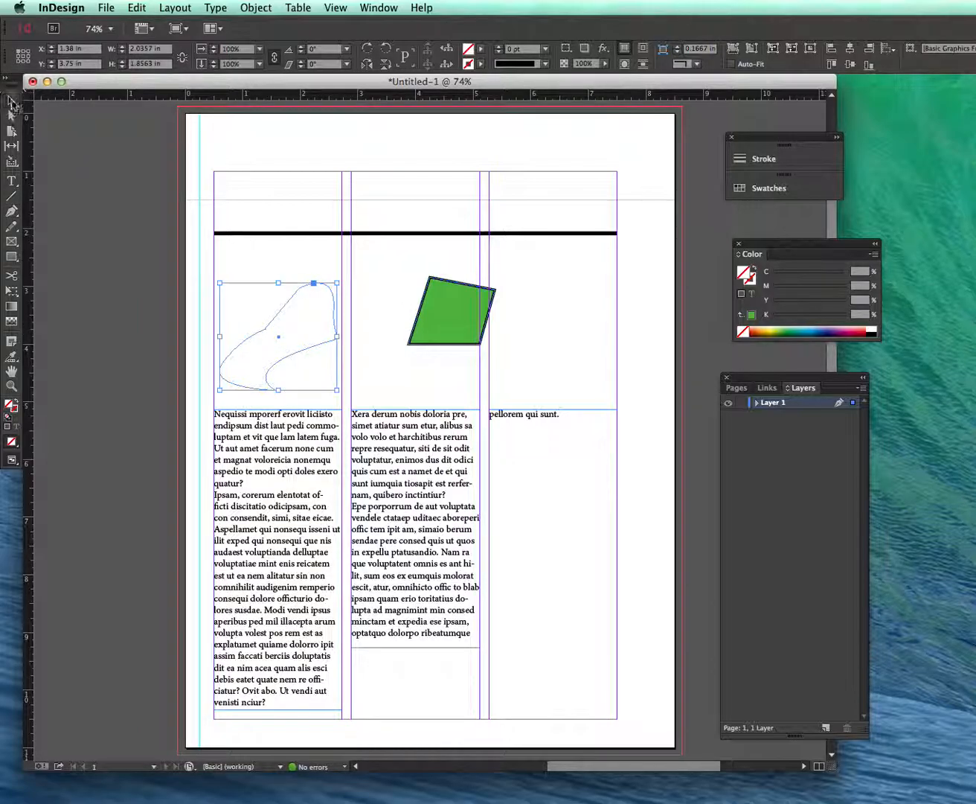
{"action": "left_click", "coordinate": [8, 417]}
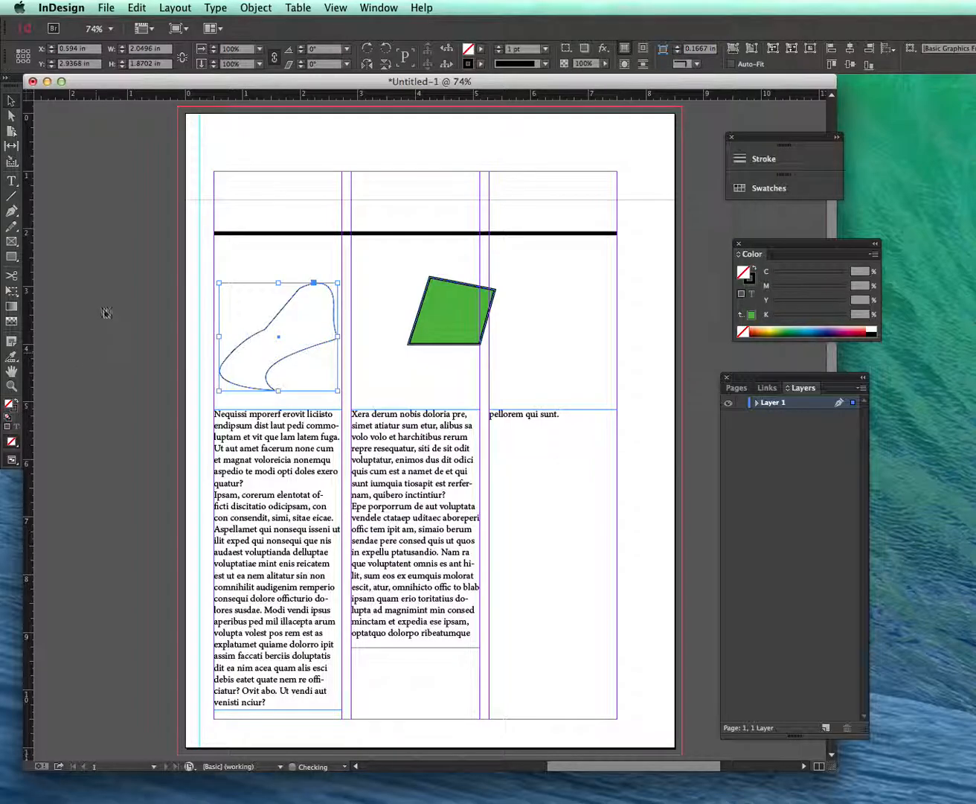
{"action": "double_click", "coordinate": [10, 404]}
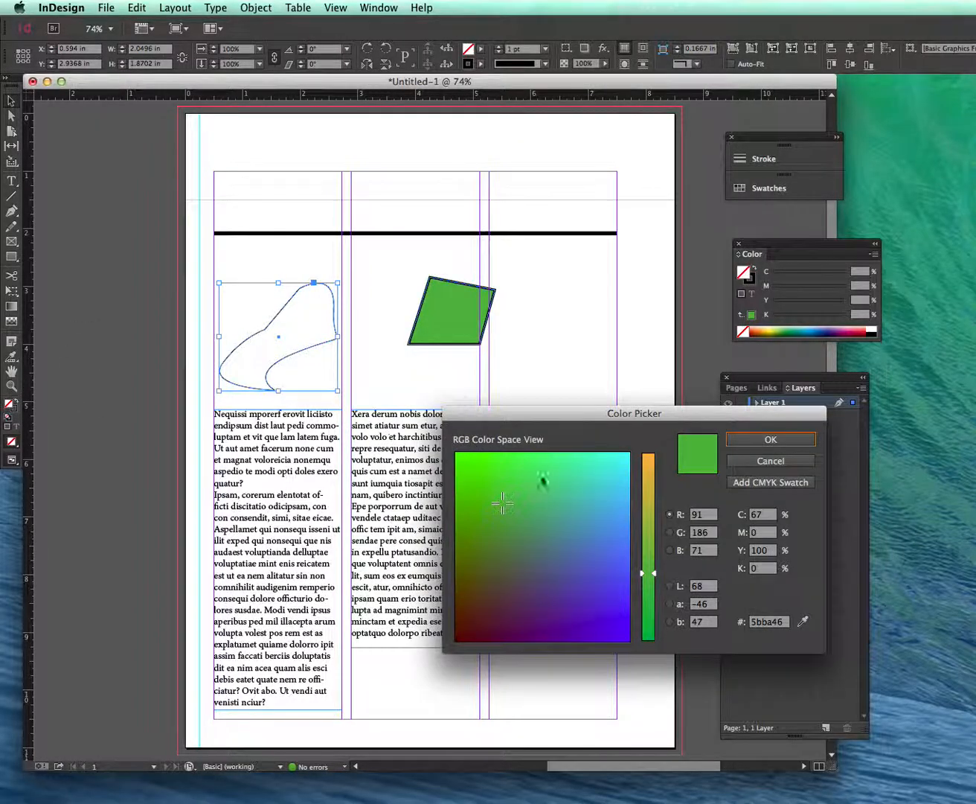
{"action": "left_click", "coordinate": [484, 624]}
{"action": "left_click", "coordinate": [751, 440]}
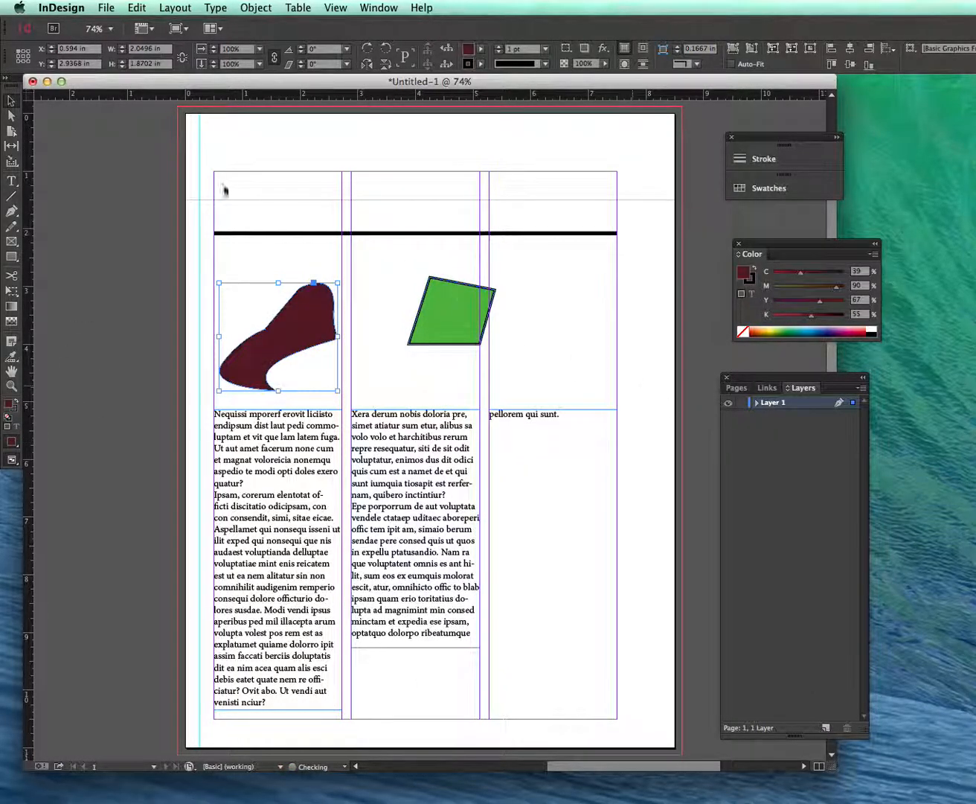
{"action": "left_click", "coordinate": [292, 197]}
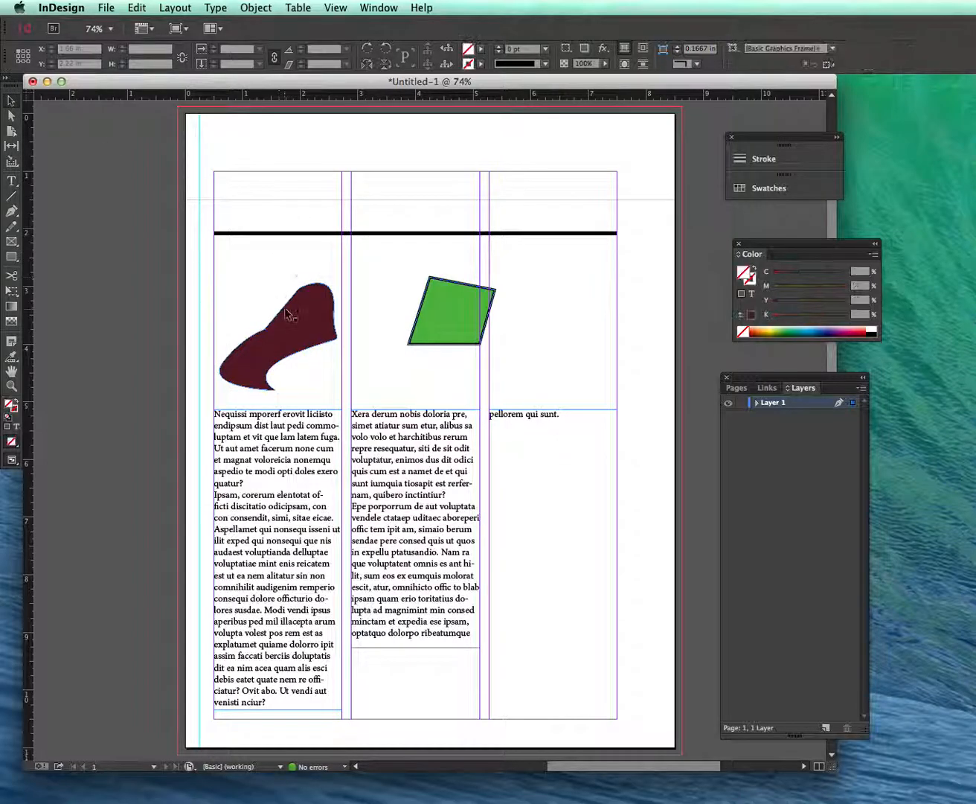
Delete the dark red curved shape and the green four-sided shape
{"action": "left_click", "coordinate": [310, 333]}
{"action": "key", "text": "Delete"}
{"action": "left_click", "coordinate": [445, 335]}
{"action": "key", "text": "Delete"}
Draw a freehand wavy line about 4.5 in wide with the Pencil tool below the horizontal line, and give it a 4 pt black stroke
{"action": "left_click", "coordinate": [12, 227]}
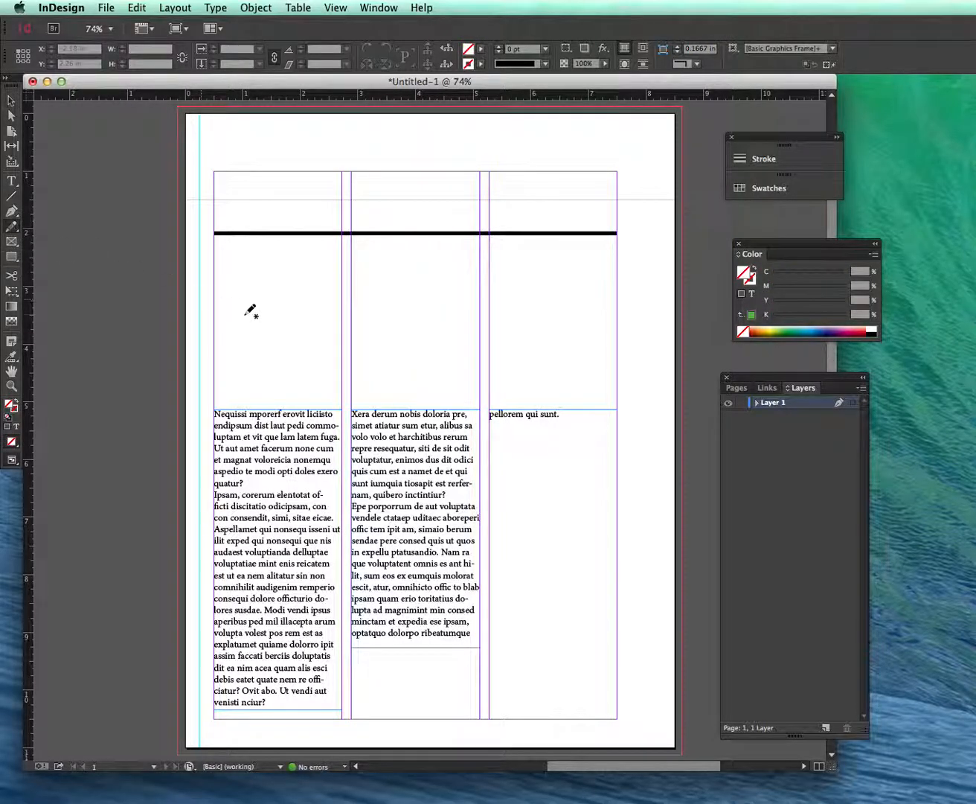
{"action": "left_click_drag", "start_coordinate": [483, 321], "coordinate": [501, 328]}
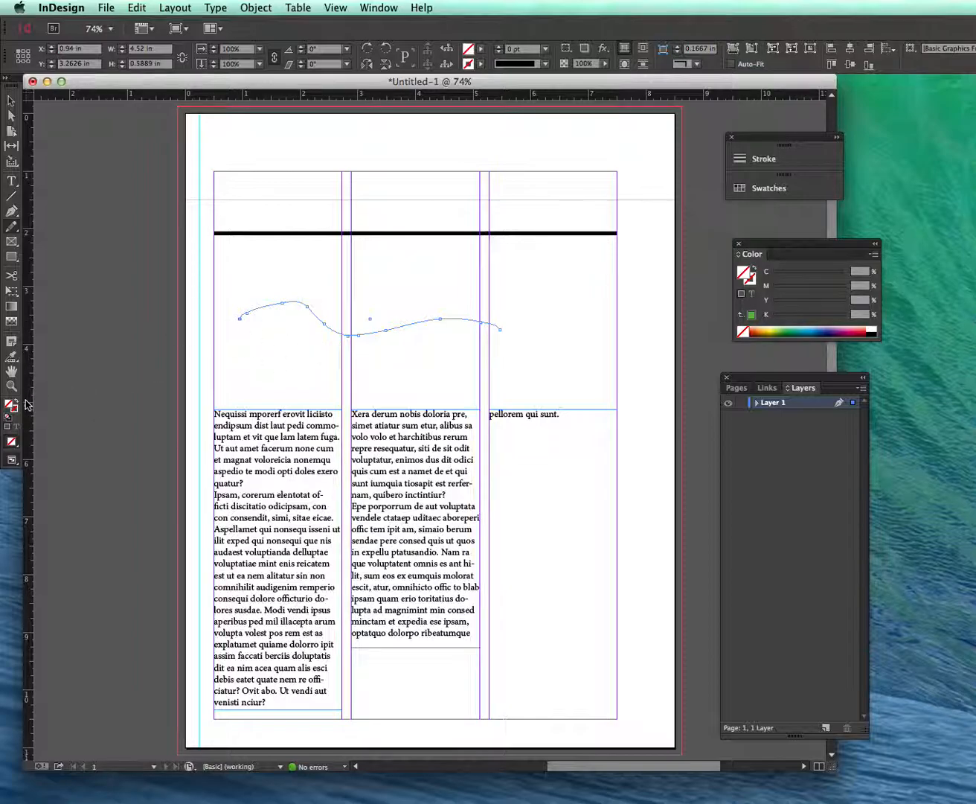
{"action": "left_click", "coordinate": [8, 419]}
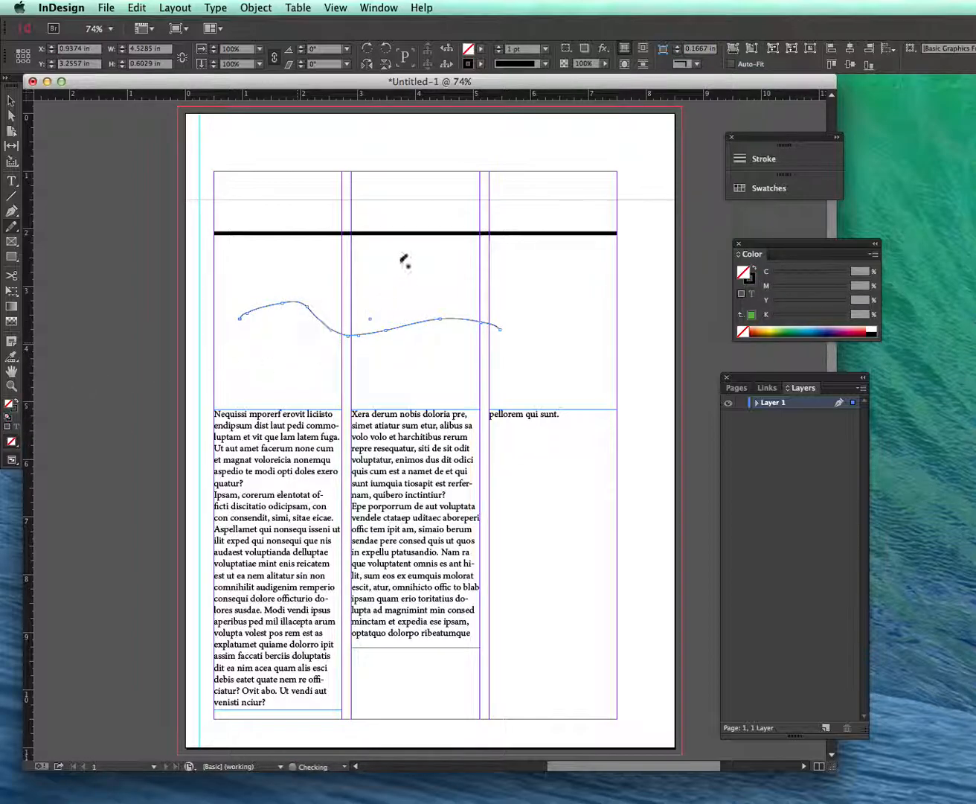
{"action": "left_click", "coordinate": [497, 46]}
{"action": "left_click", "coordinate": [497, 46]}
{"action": "left_click", "coordinate": [498, 46]}
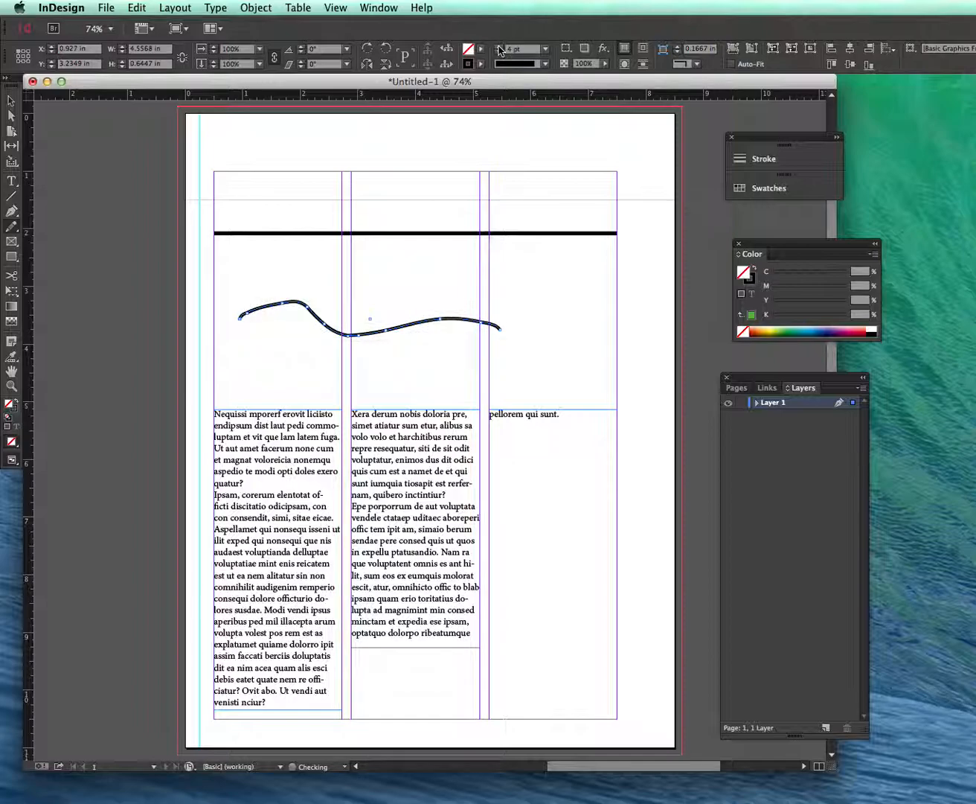
Smooth the freehand wavy line by retracing its first crest, the descent after it and its far end
{"action": "left_click", "coordinate": [14, 229]}
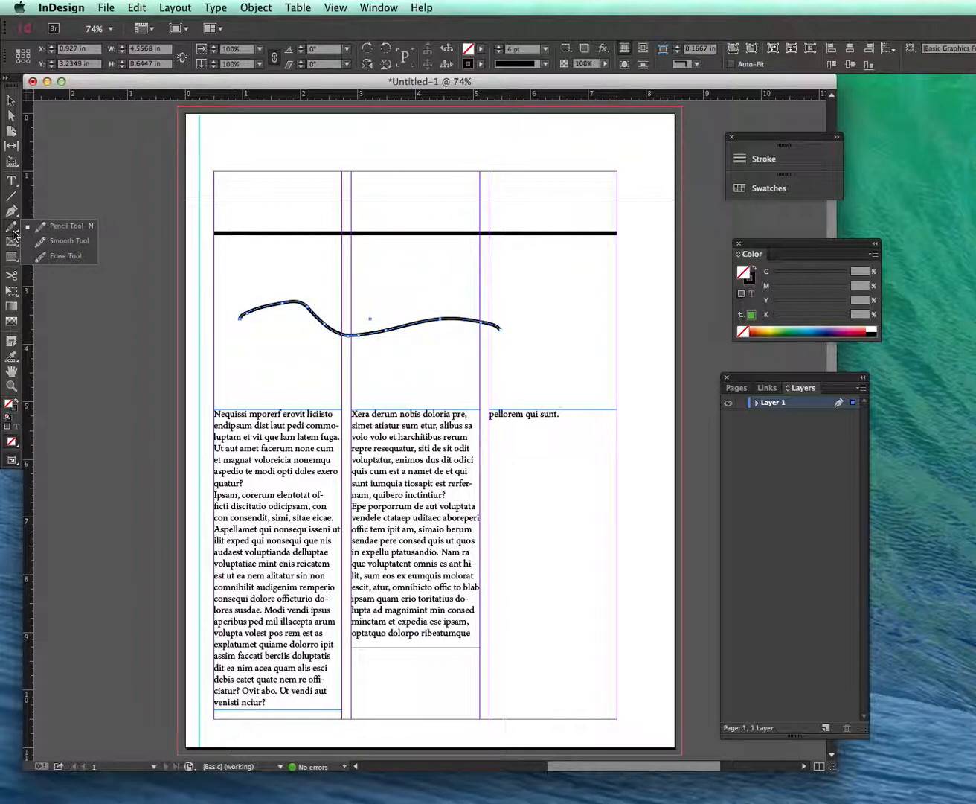
{"action": "left_click", "coordinate": [41, 226]}
{"action": "mouse_move", "coordinate": [265, 306]}
{"action": "left_mouse_down"}
{"action": "mouse_move", "coordinate": [318, 310]}
{"action": "mouse_move", "coordinate": [367, 334]}
{"action": "left_mouse_up"}
{"action": "left_click_drag", "start_coordinate": [307, 301], "coordinate": [257, 313]}
{"action": "mouse_move", "coordinate": [331, 322]}
{"action": "left_mouse_down"}
{"action": "mouse_move", "coordinate": [406, 335]}
{"action": "mouse_move", "coordinate": [327, 331]}
{"action": "left_mouse_up"}
{"action": "mouse_move", "coordinate": [466, 312]}
{"action": "left_mouse_down"}
{"action": "mouse_move", "coordinate": [511, 325]}
{"action": "mouse_move", "coordinate": [480, 321]}
{"action": "mouse_move", "coordinate": [497, 323]}
{"action": "left_mouse_up"}
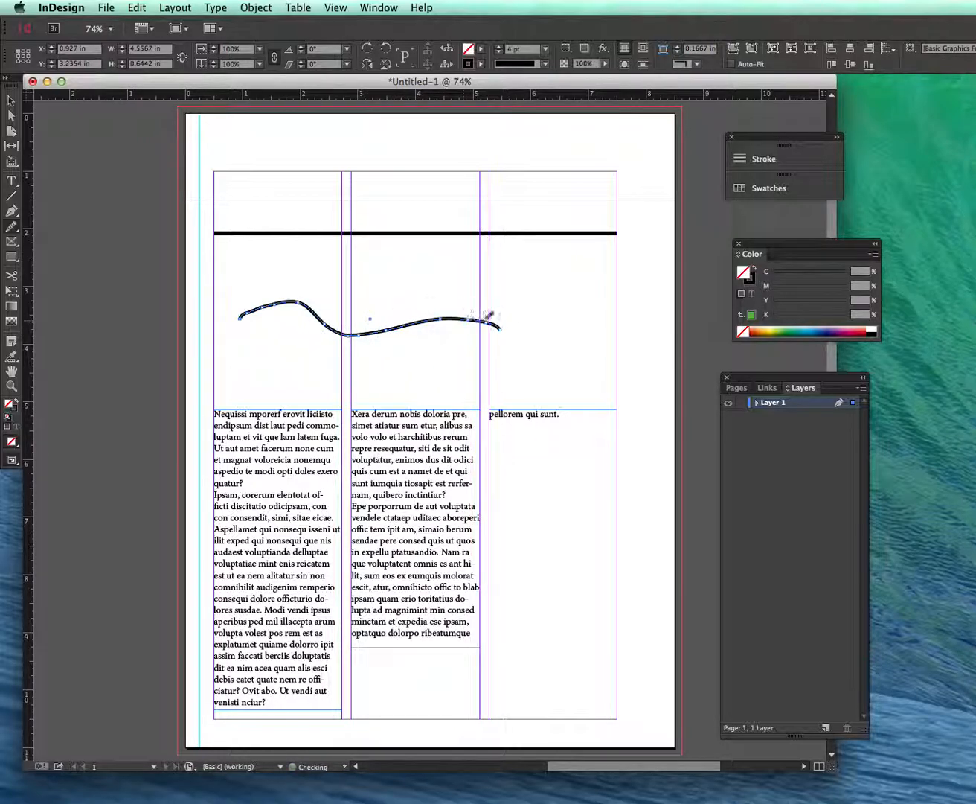
Erase a section in the middle of the wavy line with the Erase tool, and delete the whole line
{"action": "left_click", "coordinate": [12, 225]}
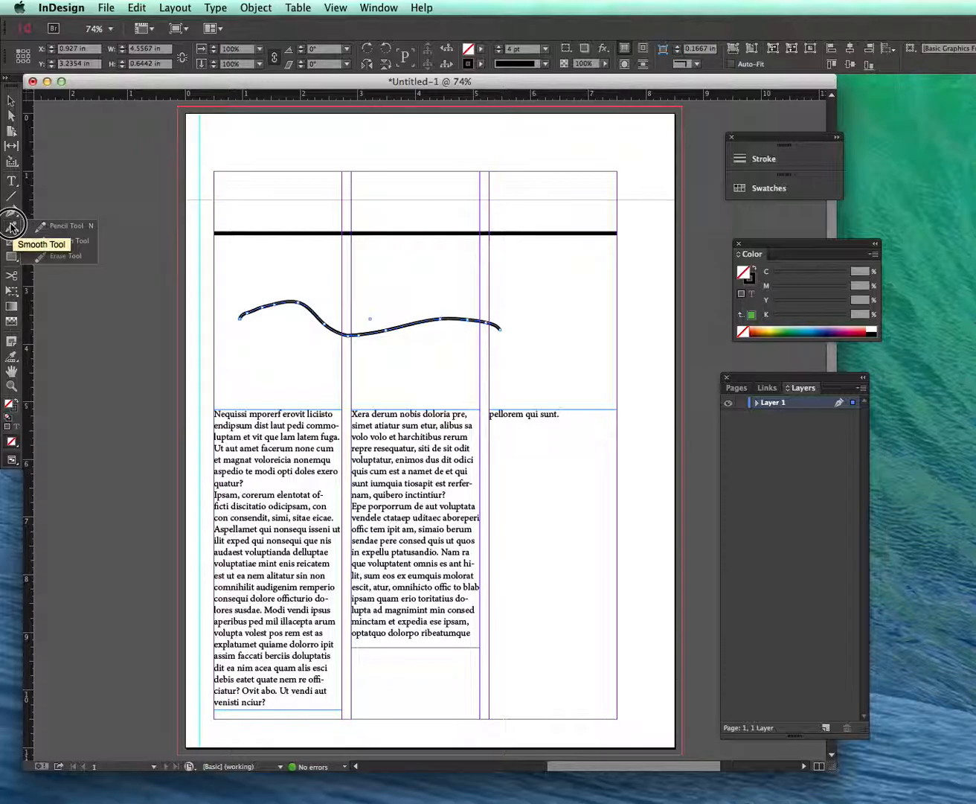
{"action": "left_click", "coordinate": [61, 257]}
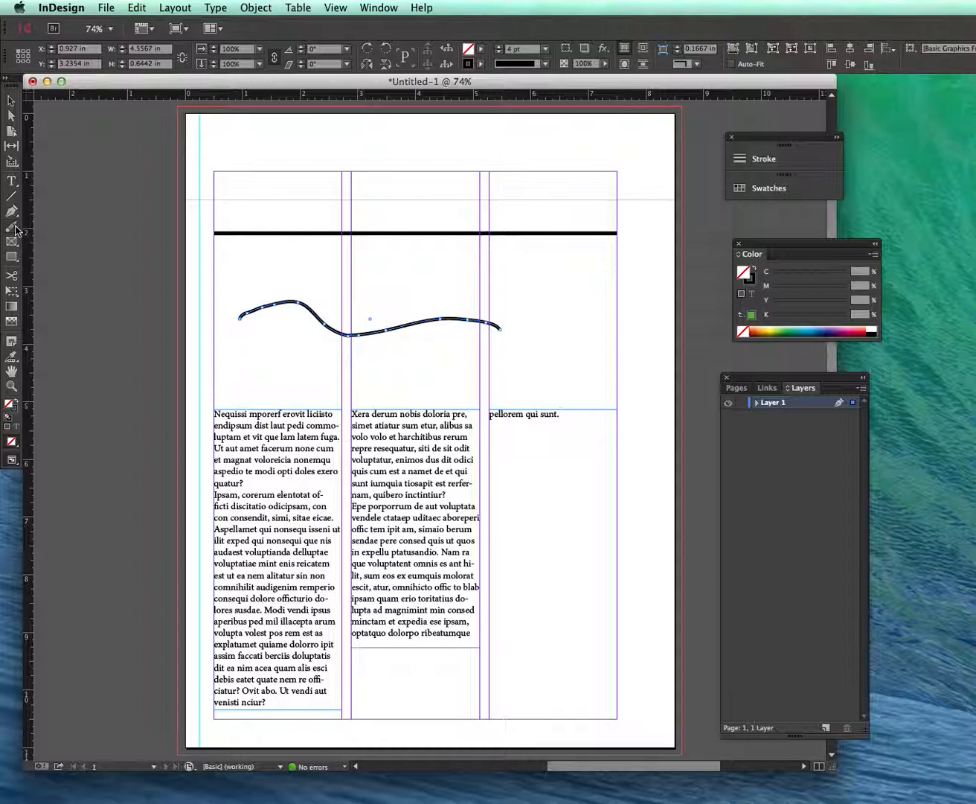
{"action": "mouse_move", "coordinate": [336, 321]}
{"action": "left_mouse_down"}
{"action": "mouse_move", "coordinate": [339, 334]}
{"action": "mouse_move", "coordinate": [382, 329]}
{"action": "left_mouse_up"}
{"action": "left_click", "coordinate": [11, 102]}
{"action": "key", "text": "Delete"}
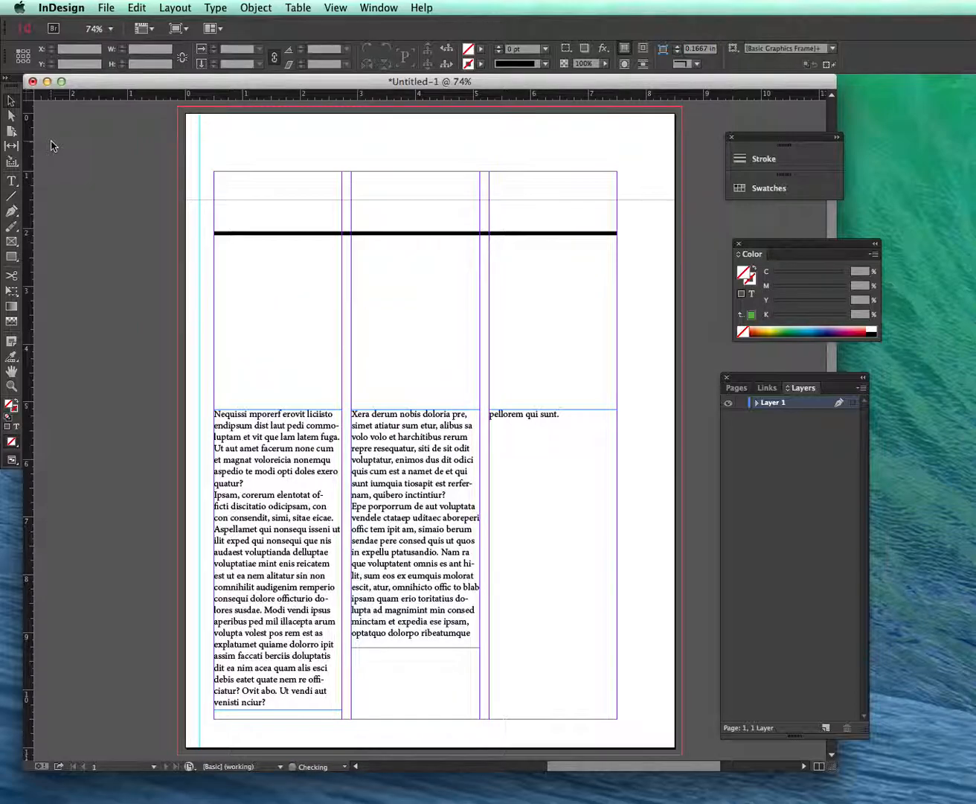
Draw a rectangular image frame about 4.61 in by 1.72 in across the first two columns, below the horizontal line
{"action": "left_click", "coordinate": [12, 243]}
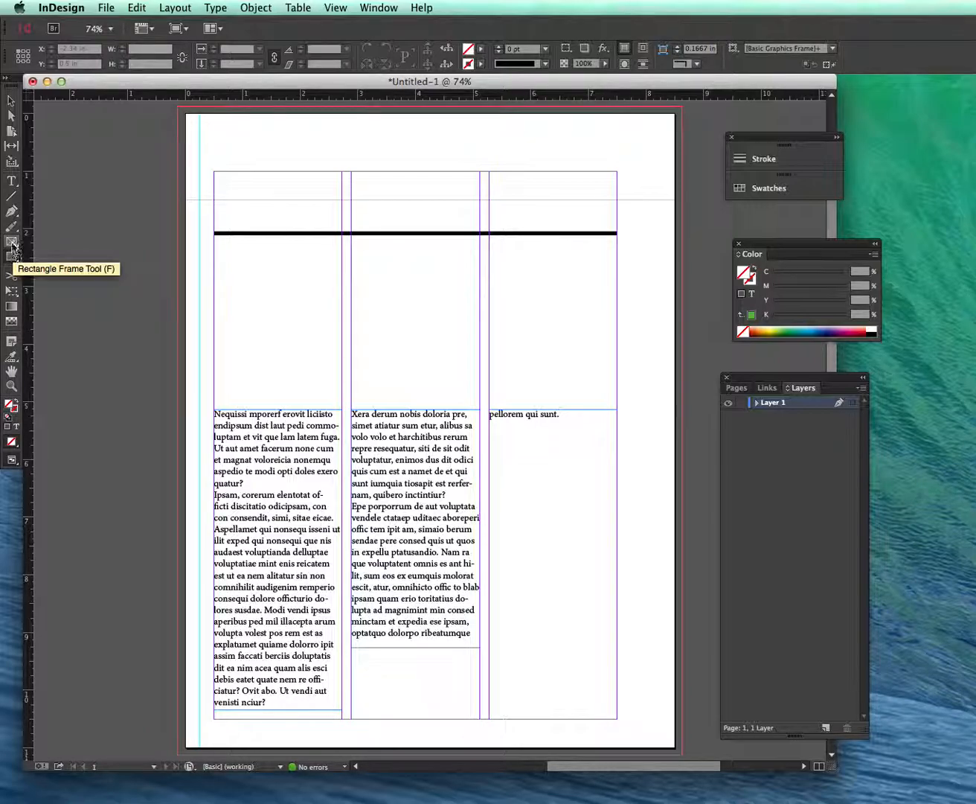
{"action": "left_click", "coordinate": [13, 243]}
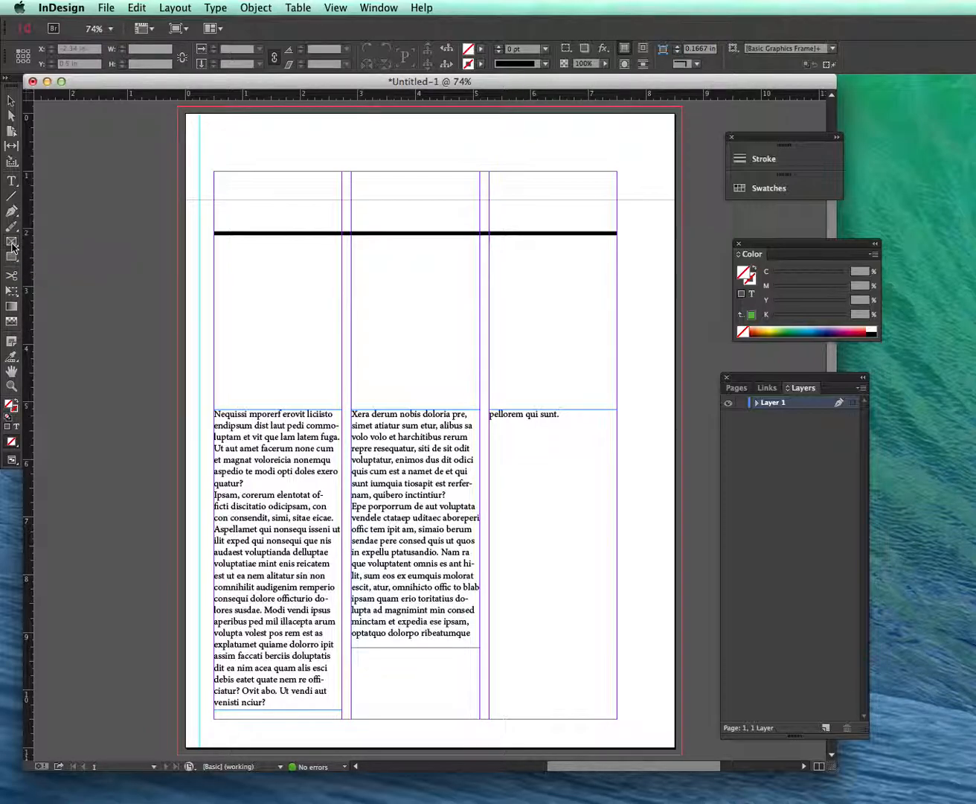
{"action": "left_click_drag", "start_coordinate": [215, 270], "coordinate": [481, 368]}
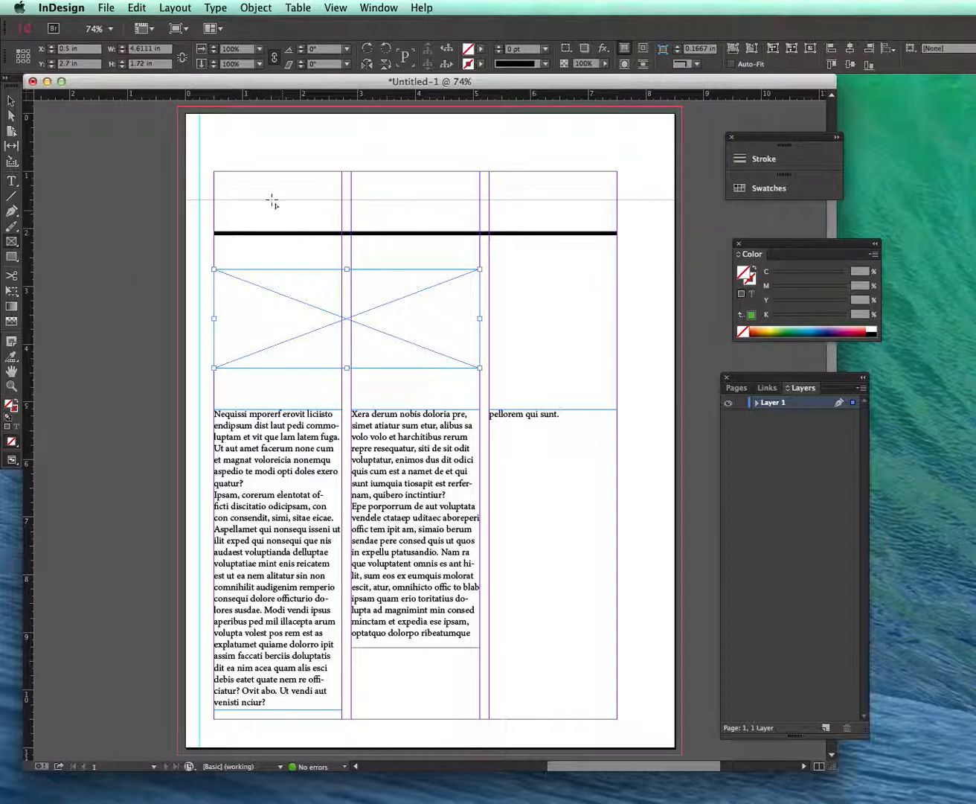
Place the image sg.jpeg from the SR.Sketchbook.2015 folder into the rectangular frame
{"action": "left_click", "coordinate": [107, 7]}
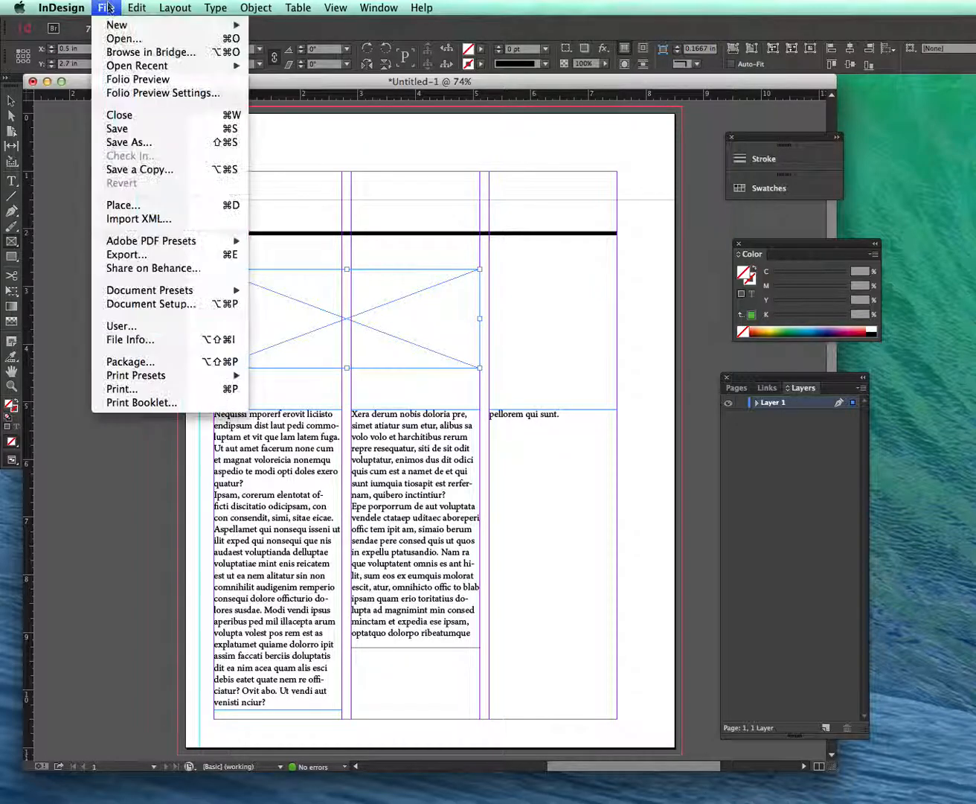
{"action": "left_click", "coordinate": [147, 205]}
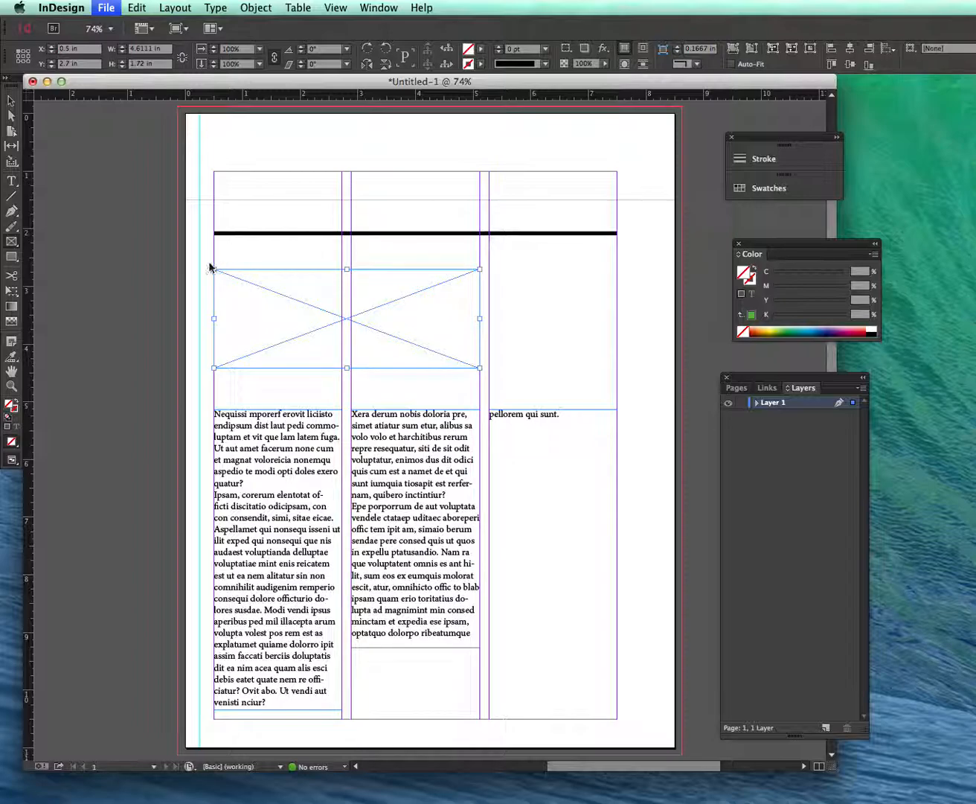
{"action": "key", "text": "super+d"}
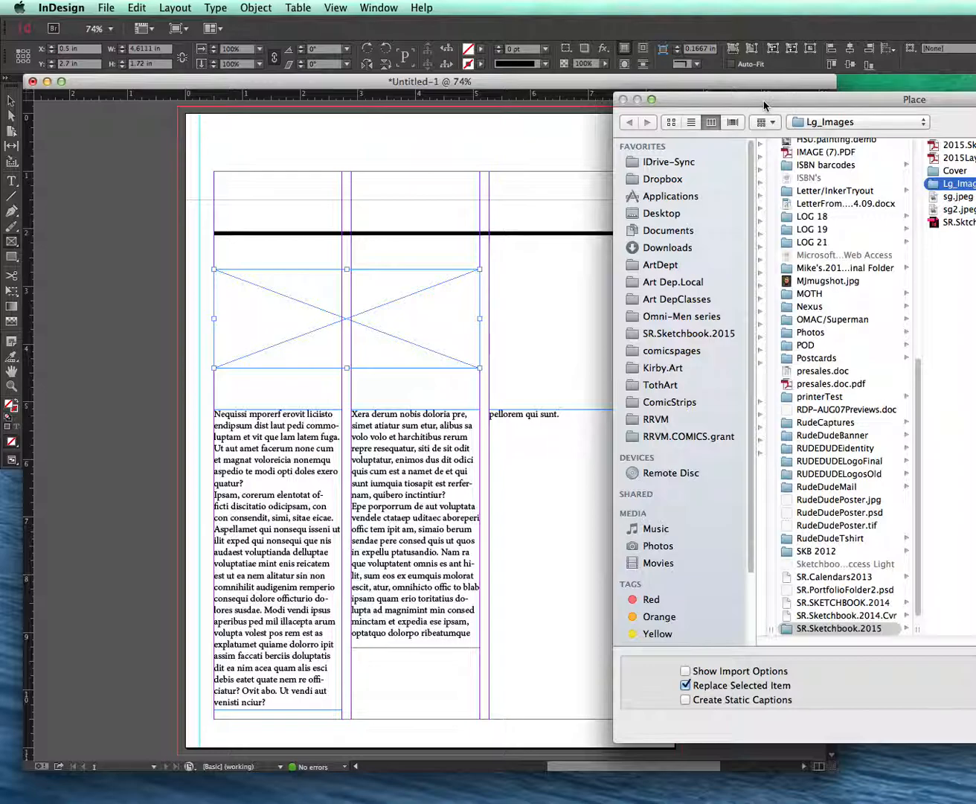
{"action": "left_click_drag", "start_coordinate": [764, 105], "coordinate": [421, 93]}
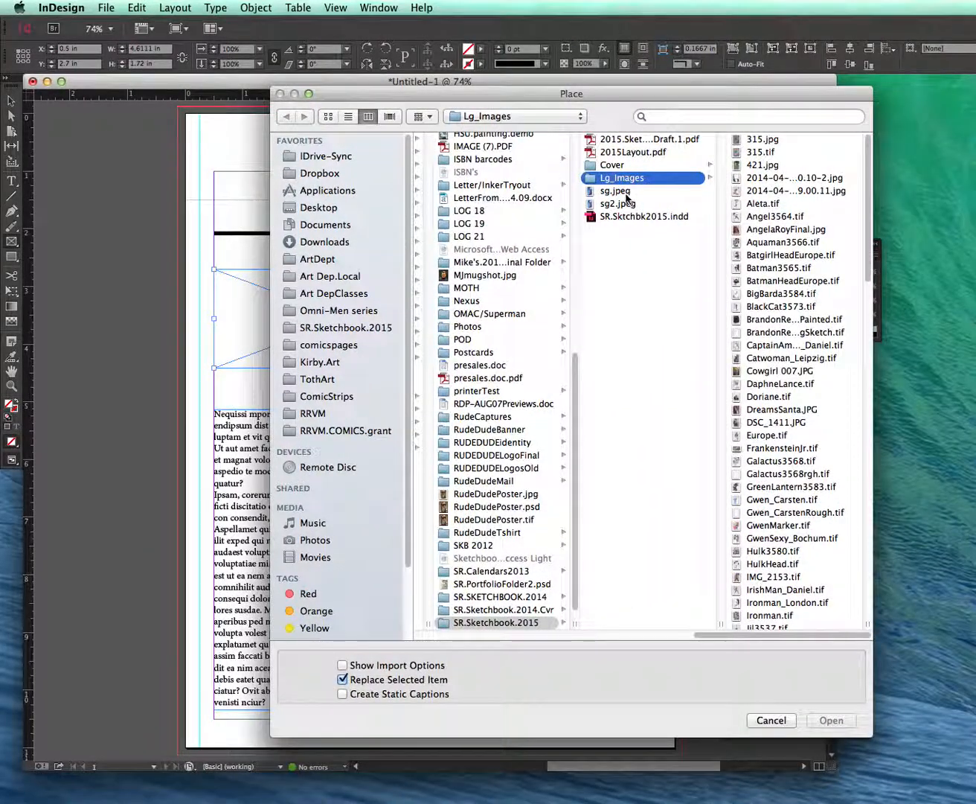
{"action": "left_click", "coordinate": [624, 193]}
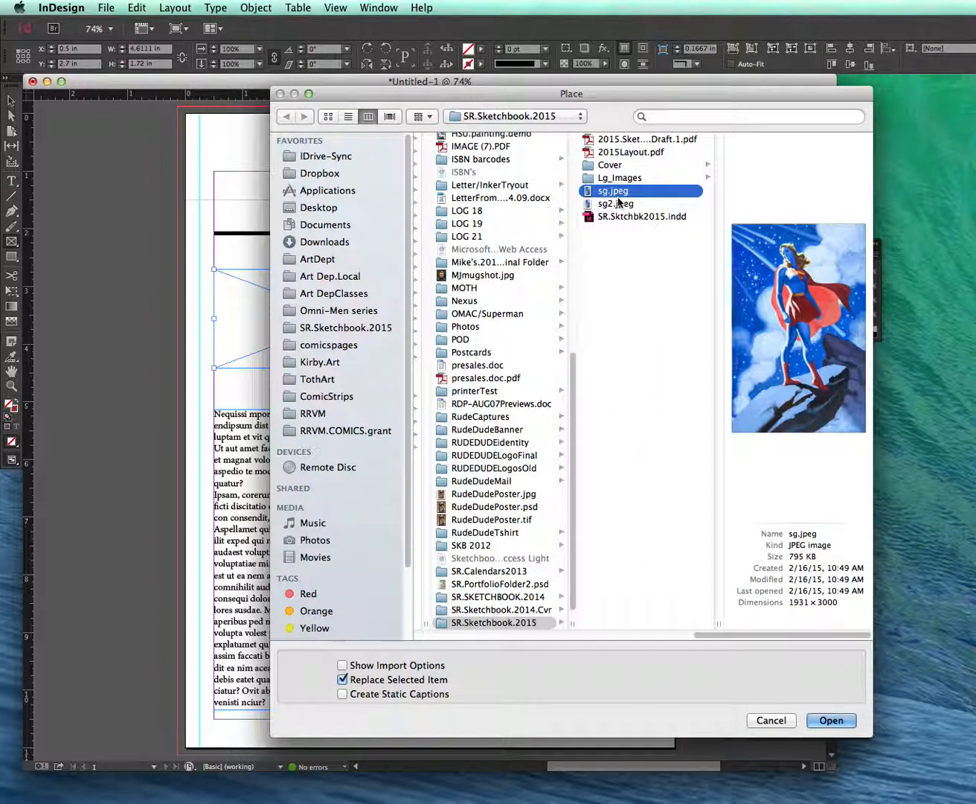
{"action": "left_click", "coordinate": [833, 720]}
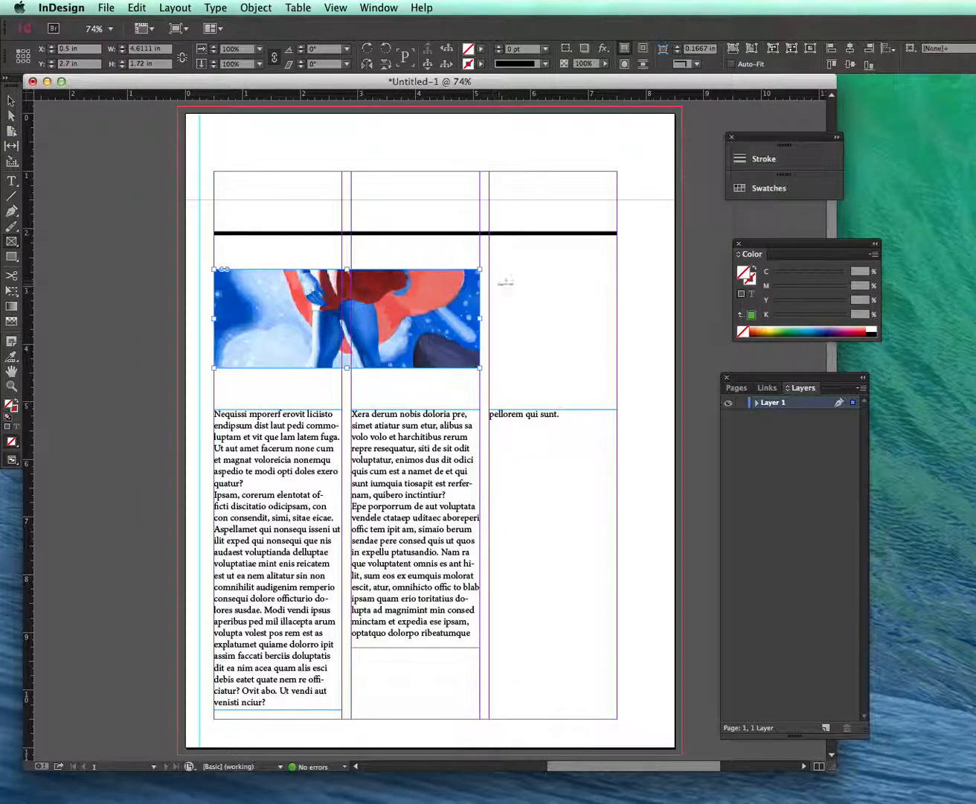
Reposition the image inside its frame so that the figure's head and shoulders show, and deselect it
{"action": "left_click", "coordinate": [12, 115]}
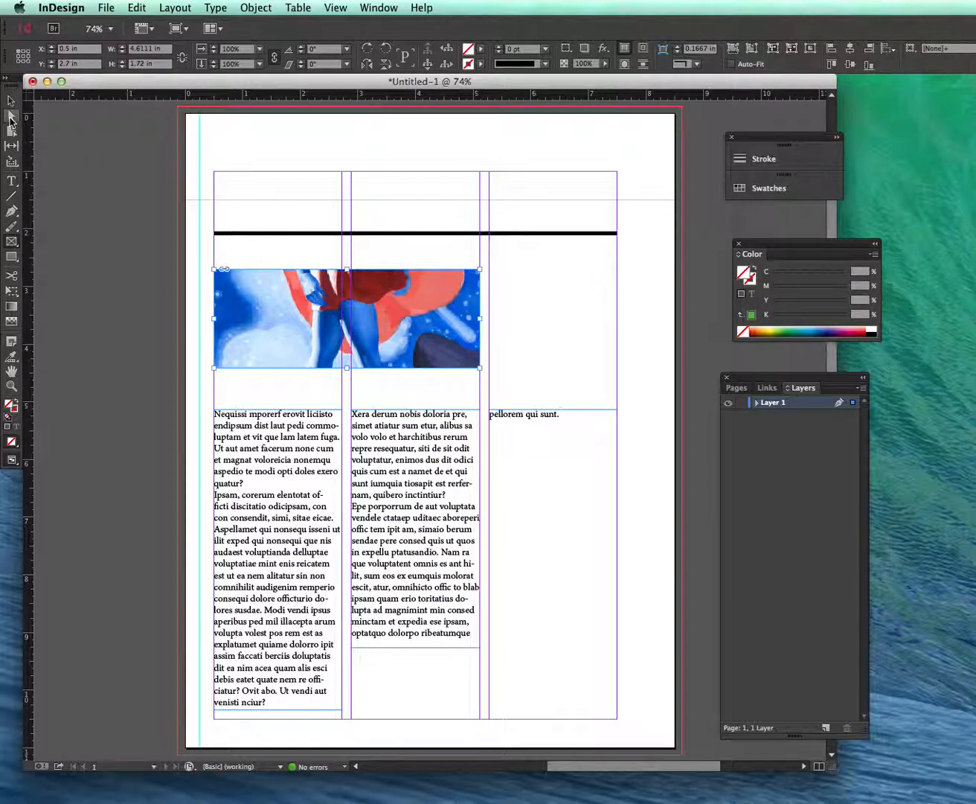
{"action": "left_click", "coordinate": [10, 101]}
{"action": "left_click", "coordinate": [12, 117]}
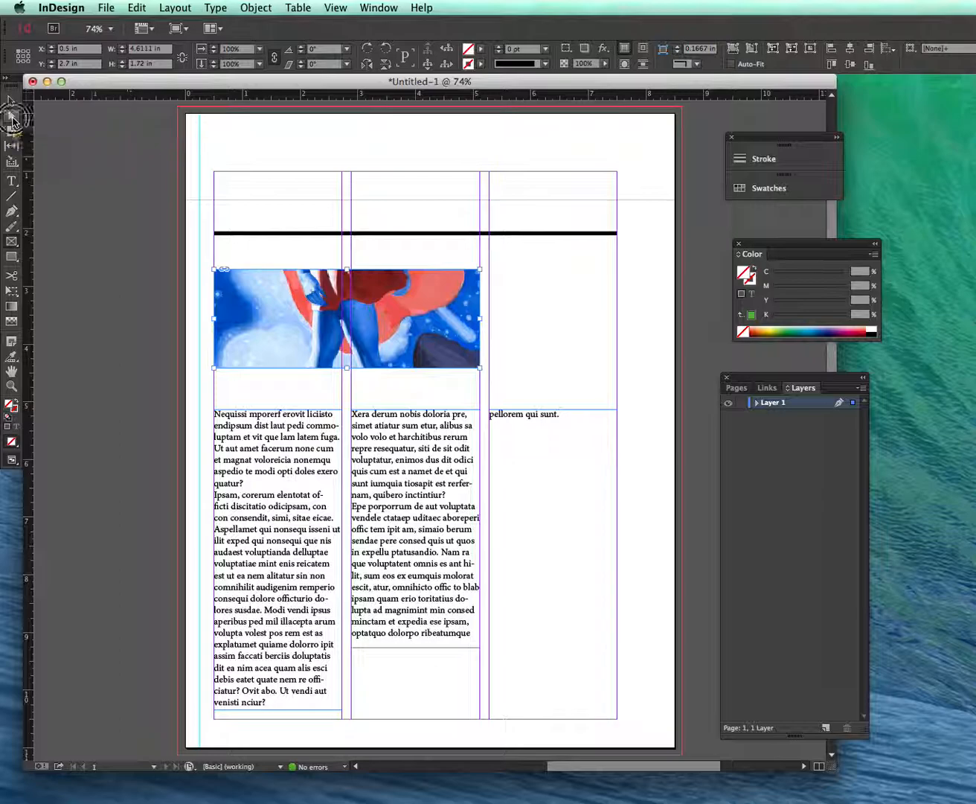
{"action": "left_click", "coordinate": [303, 287]}
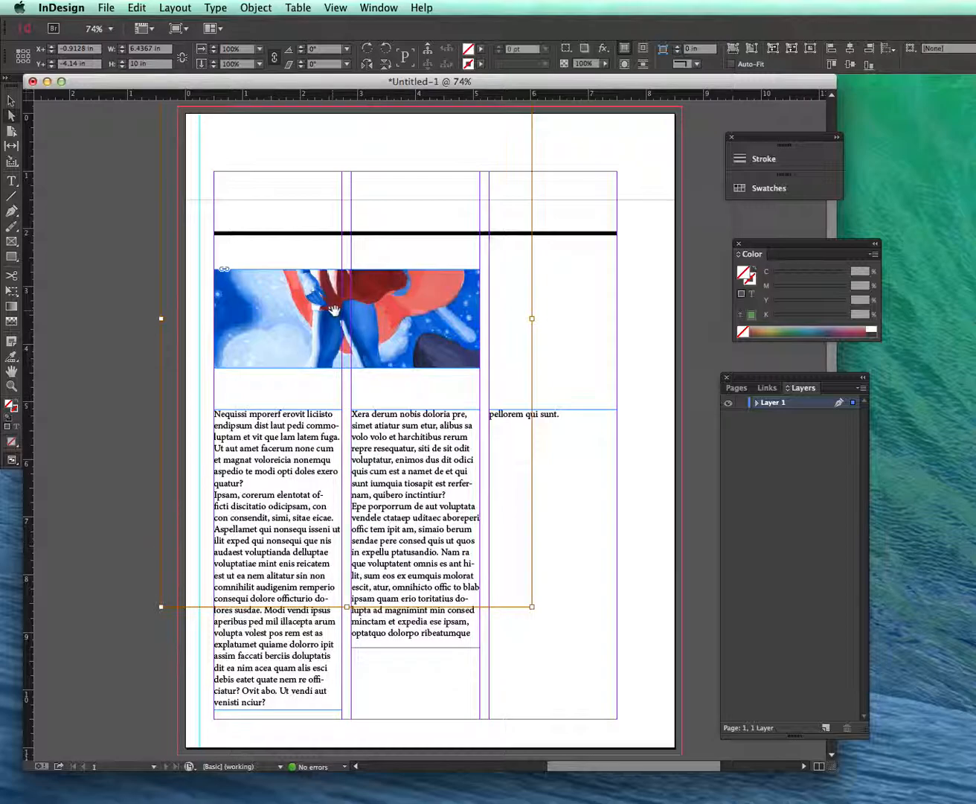
{"action": "left_click_drag", "start_coordinate": [388, 303], "coordinate": [384, 370]}
{"action": "left_click_drag", "start_coordinate": [404, 301], "coordinate": [400, 366]}
{"action": "left_click_drag", "start_coordinate": [397, 312], "coordinate": [421, 332]}
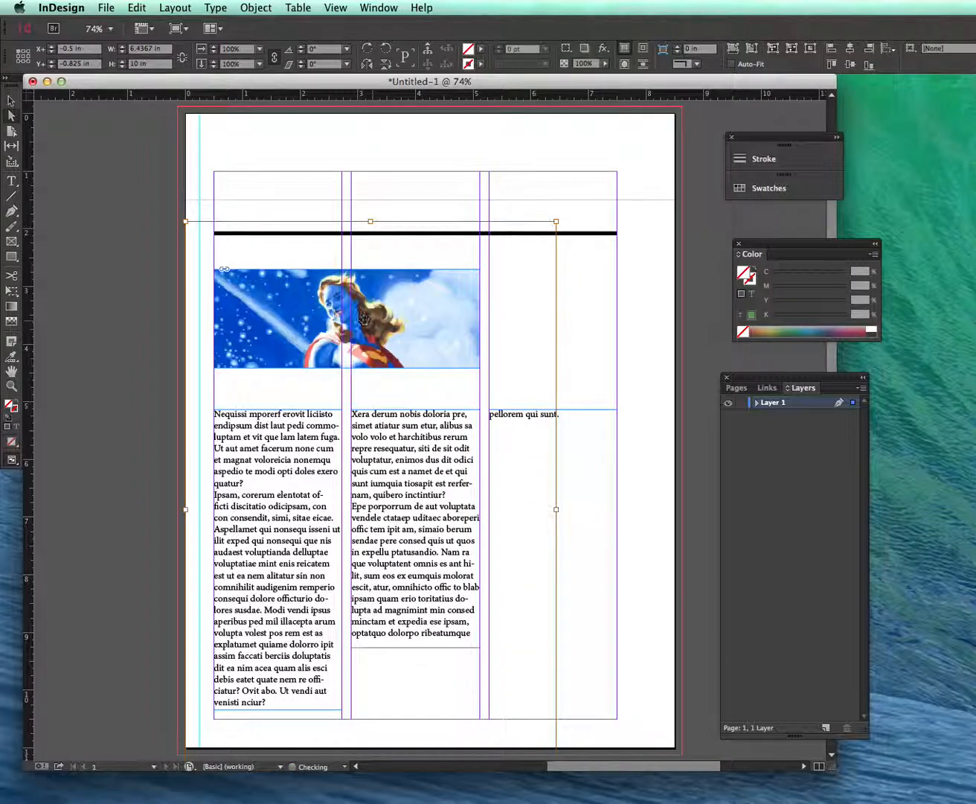
{"action": "left_click_drag", "start_coordinate": [301, 311], "coordinate": [295, 309]}
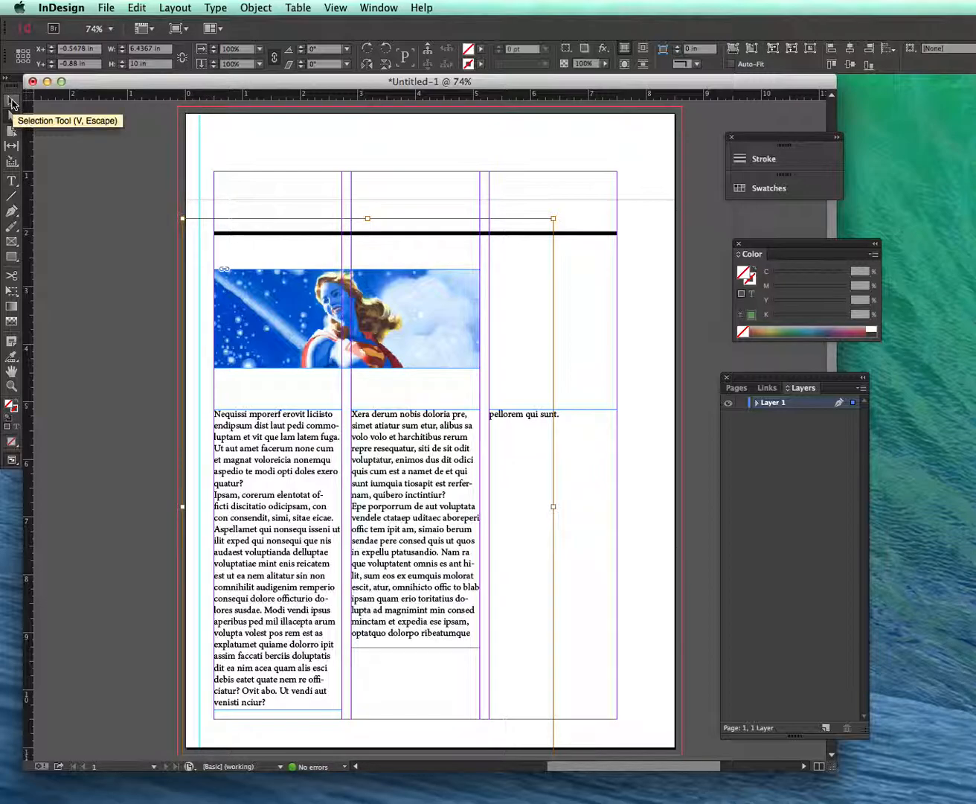
{"action": "left_click", "coordinate": [12, 103]}
{"action": "left_click", "coordinate": [228, 183]}
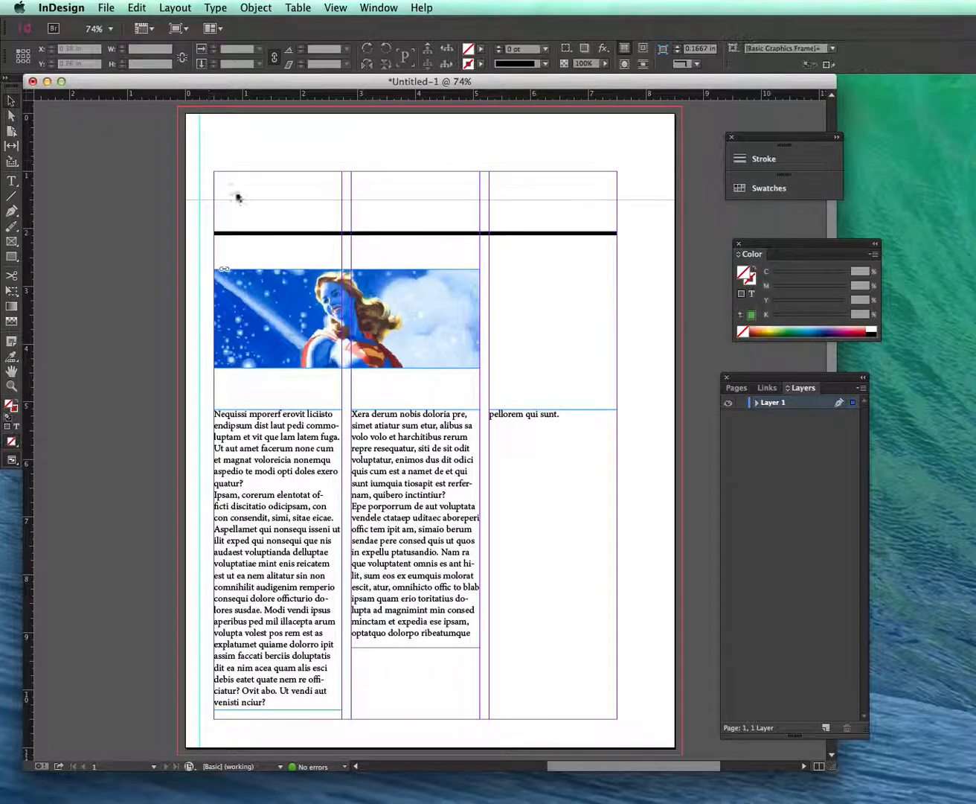
Try fitting the image frame to its full-size content, and undo the fitting
{"action": "left_click", "coordinate": [321, 298]}
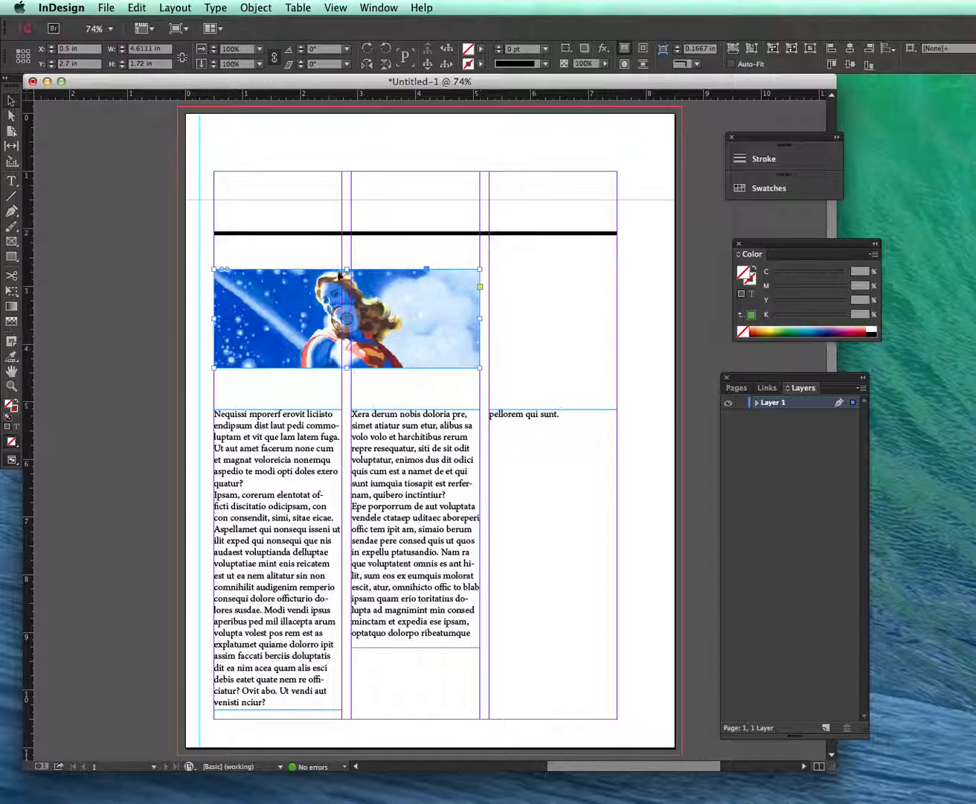
{"action": "left_click", "coordinate": [257, 9]}
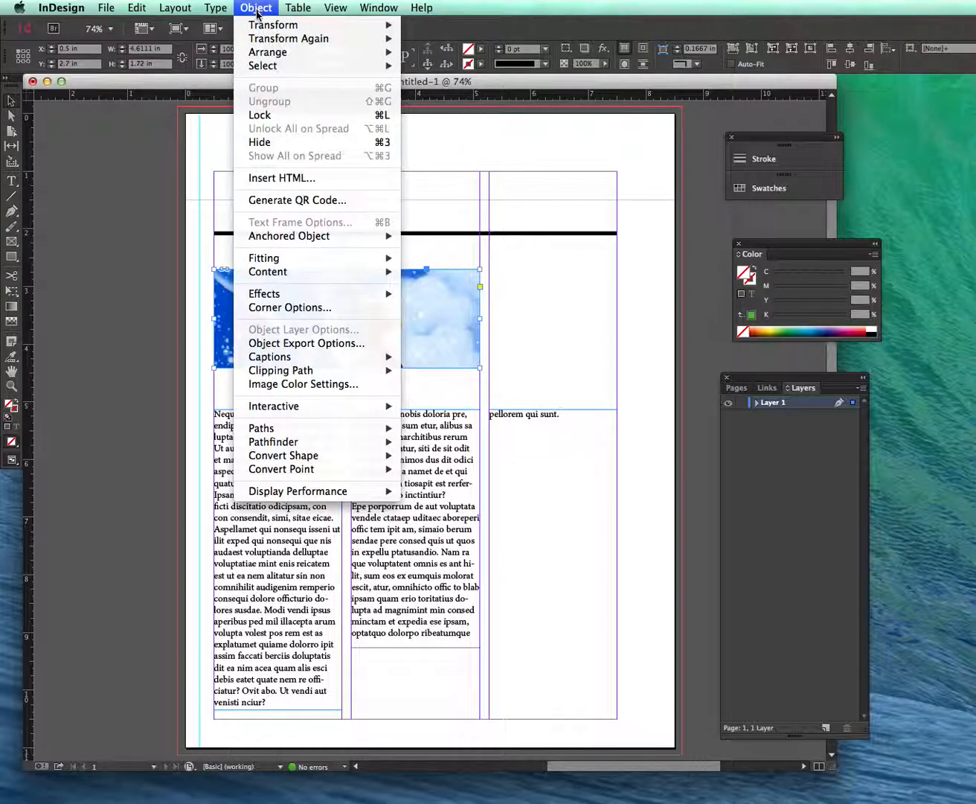
{"action": "mouse_move", "coordinate": [365, 259]}
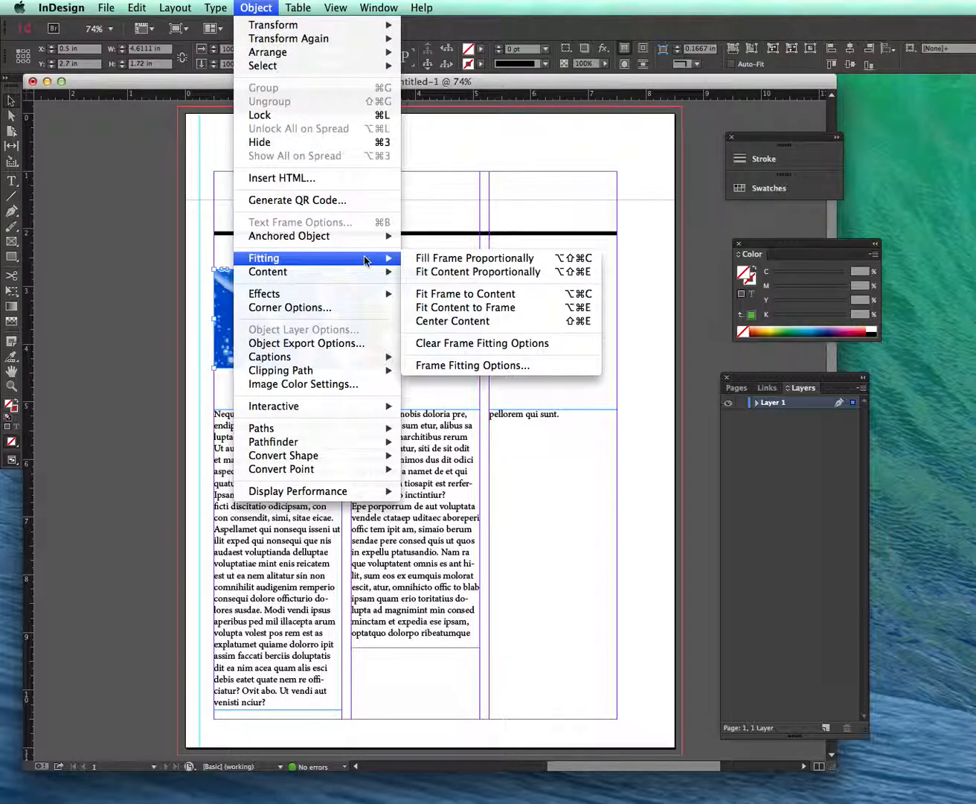
{"action": "left_click", "coordinate": [480, 301]}
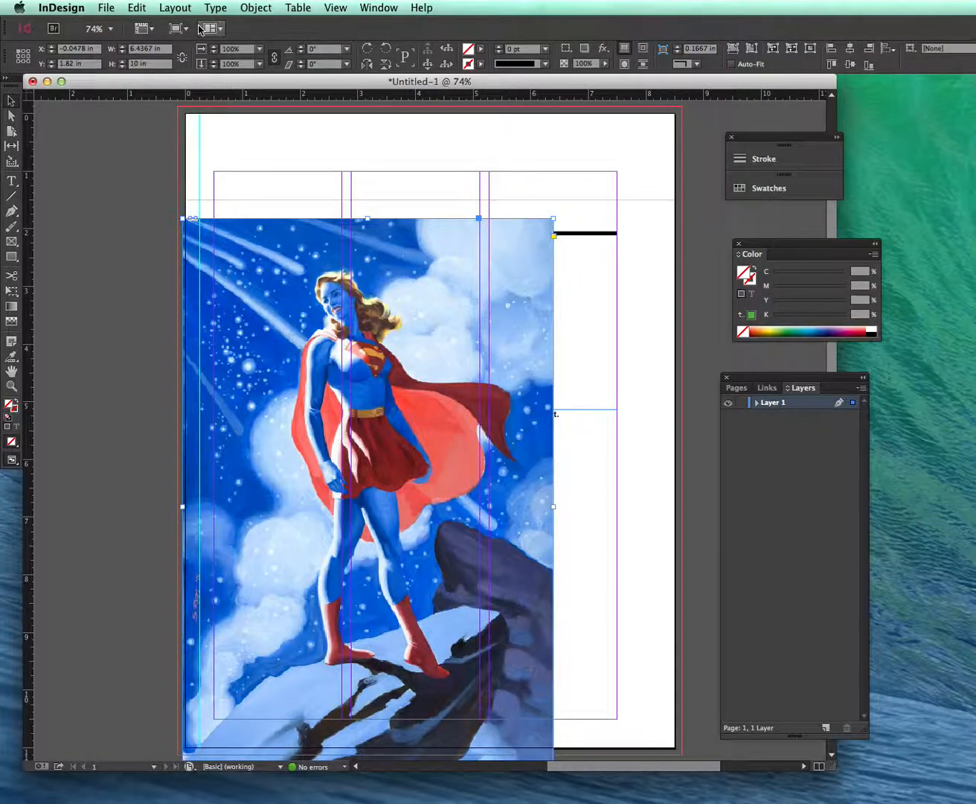
{"action": "key", "text": "super+z"}
Fit the image content to its frame, stretching it to the frame's proportions
{"action": "left_click", "coordinate": [256, 8]}
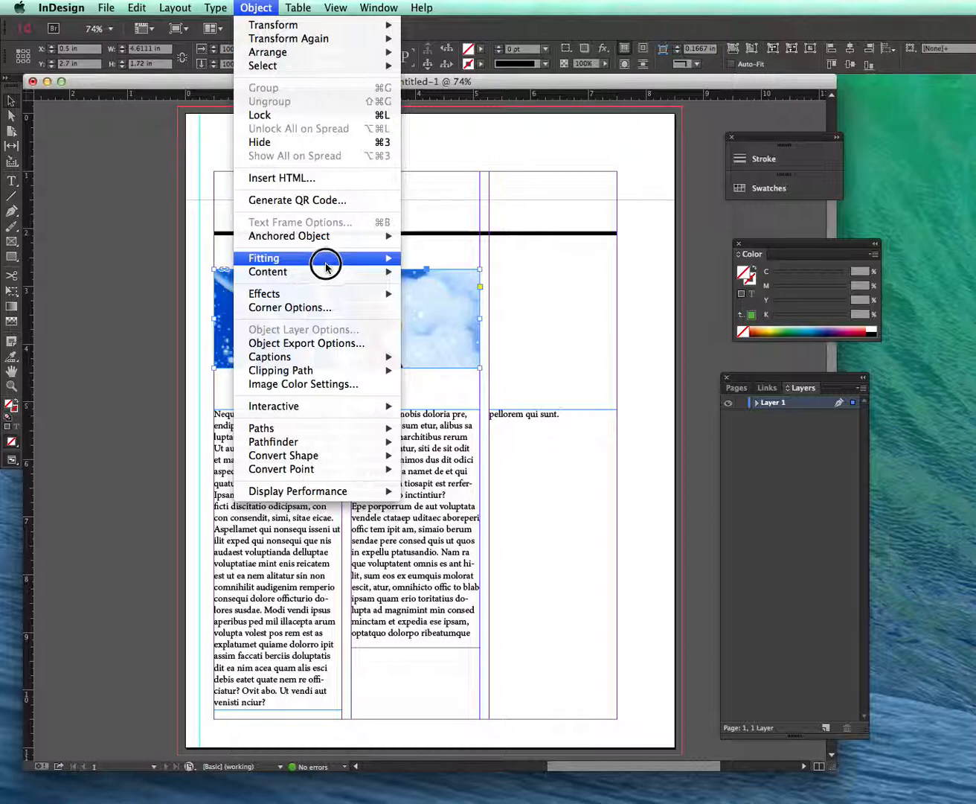
{"action": "mouse_move", "coordinate": [325, 267]}
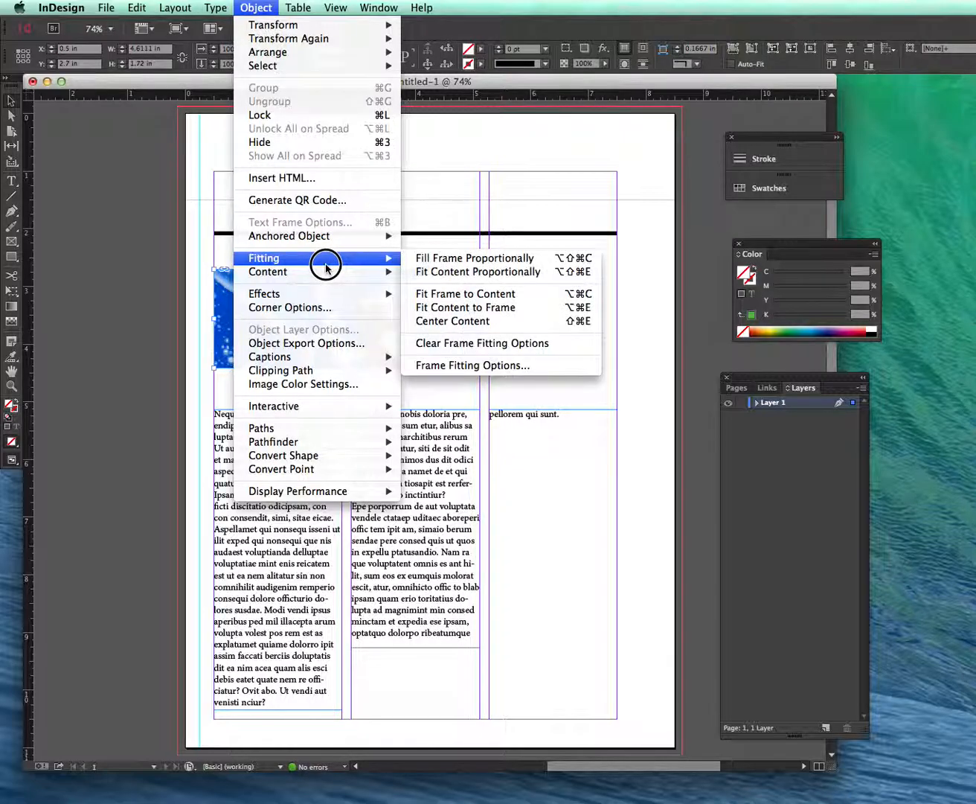
{"action": "left_click", "coordinate": [428, 307]}
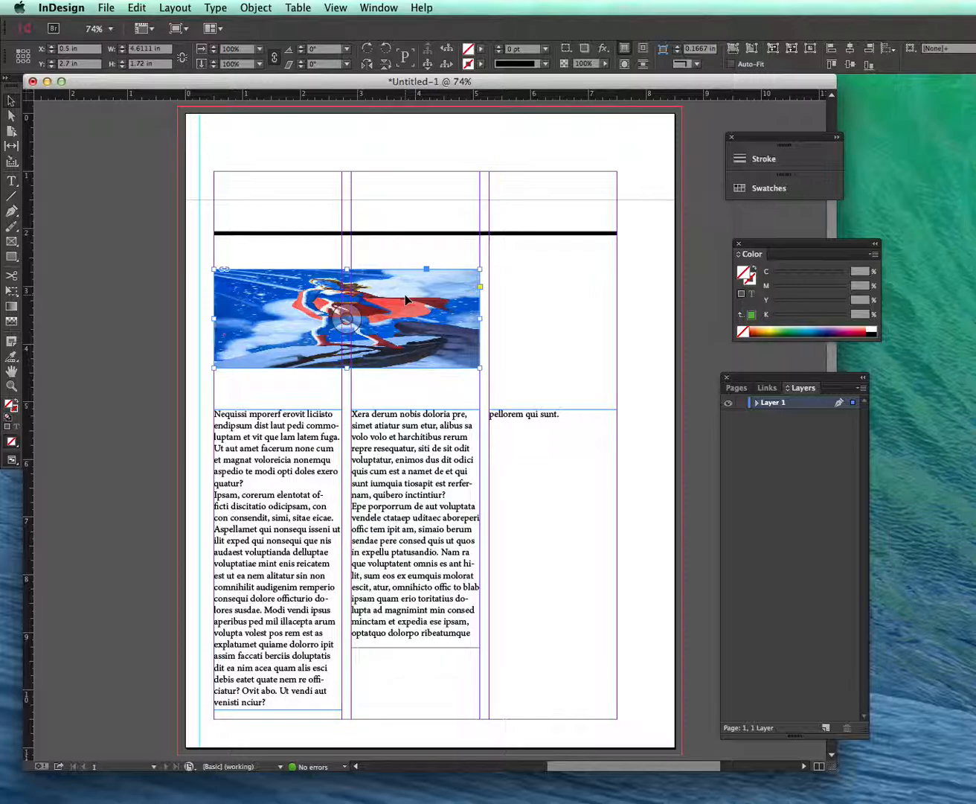
Fill the frame proportionally with the image, and shift the image inside it so the figure's head, shoulders and cape show
{"action": "left_click", "coordinate": [247, 7]}
{"action": "mouse_move", "coordinate": [331, 261]}
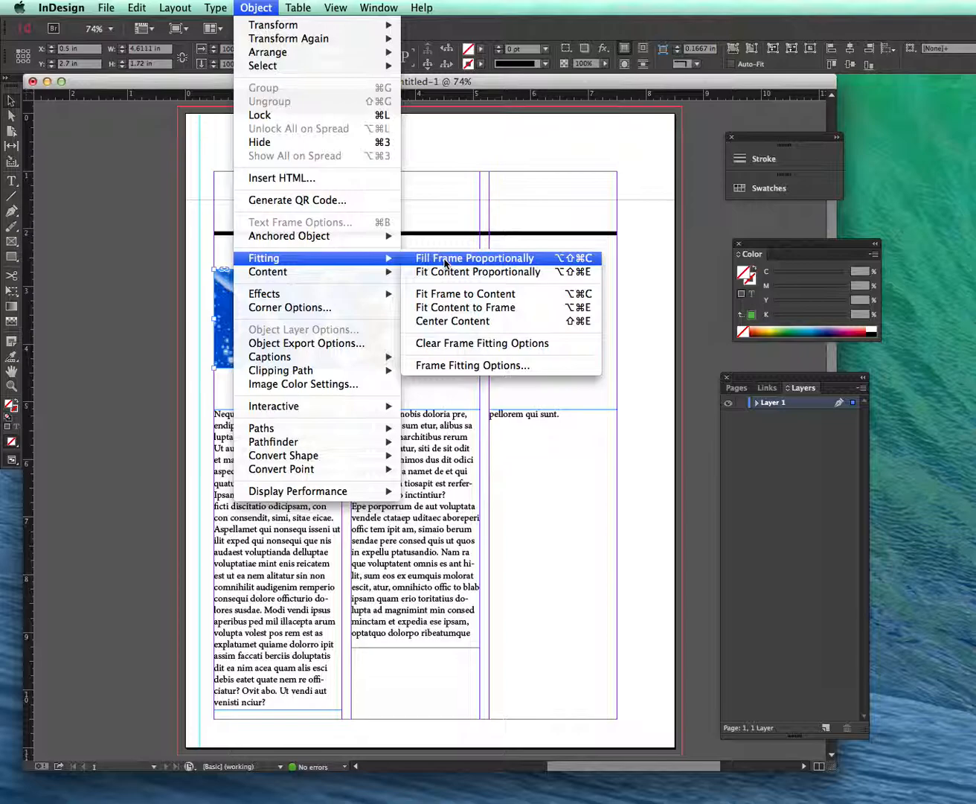
{"action": "left_click", "coordinate": [444, 262]}
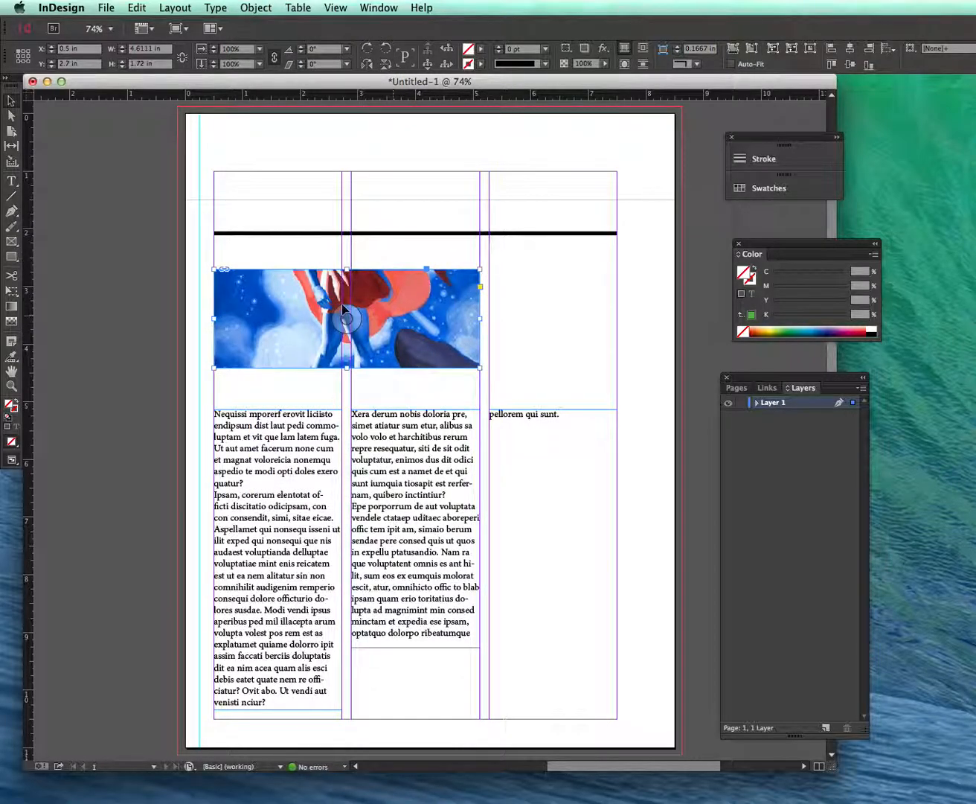
{"action": "left_click", "coordinate": [11, 116]}
{"action": "left_click", "coordinate": [382, 313]}
{"action": "mouse_move", "coordinate": [381, 312]}
{"action": "left_mouse_down"}
{"action": "mouse_move", "coordinate": [389, 372]}
{"action": "mouse_move", "coordinate": [385, 289]}
{"action": "mouse_move", "coordinate": [365, 339]}
{"action": "mouse_move", "coordinate": [384, 366]}
{"action": "mouse_move", "coordinate": [392, 316]}
{"action": "left_mouse_up"}
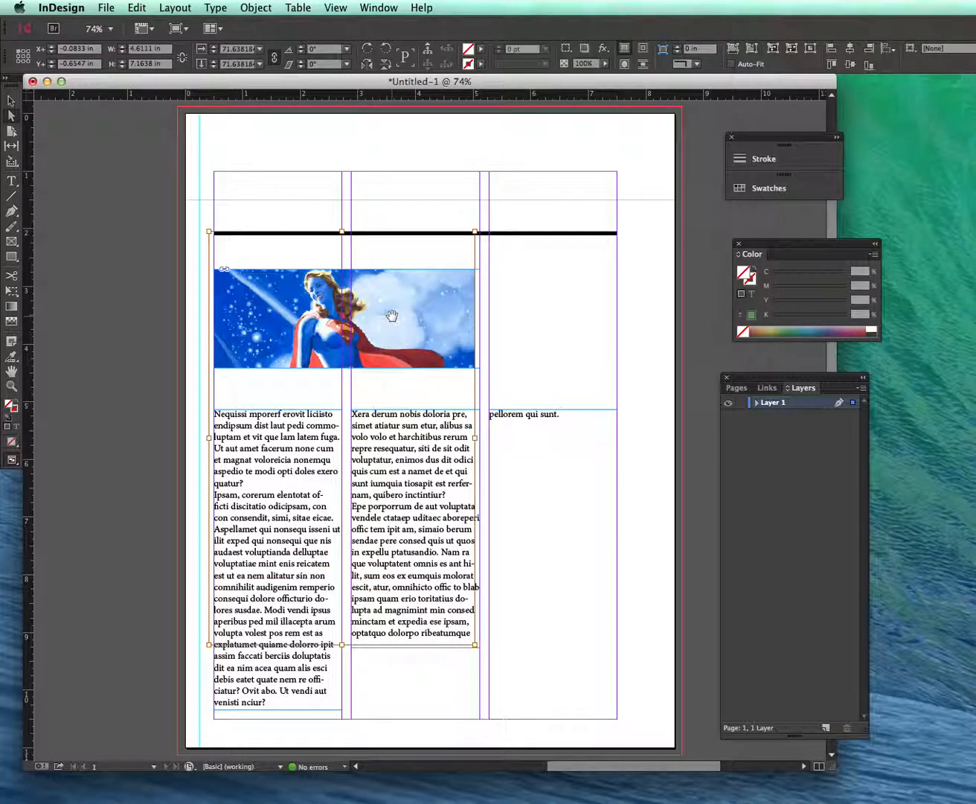
Select the image frame and fit its content proportionally, so that the whole picture shows inside the frame
{"action": "left_click", "coordinate": [237, 8]}
{"action": "left_click", "coordinate": [237, 8]}
{"action": "left_click", "coordinate": [11, 99]}
{"action": "left_click", "coordinate": [560, 319]}
{"action": "left_click", "coordinate": [391, 302]}
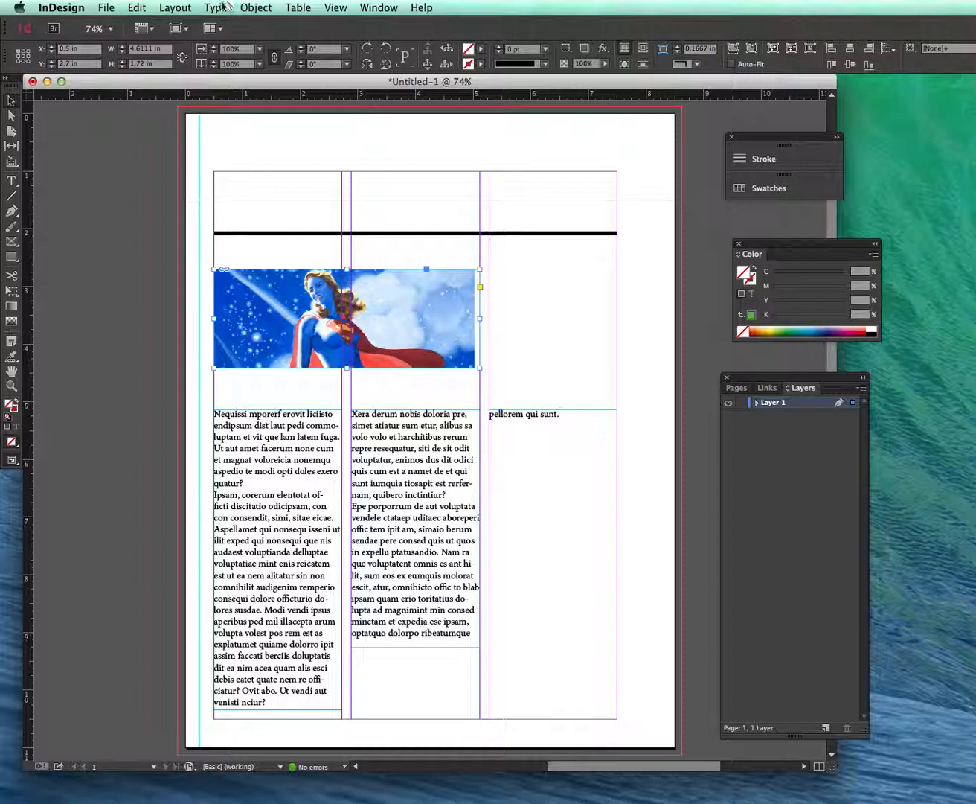
{"action": "left_click", "coordinate": [255, 8]}
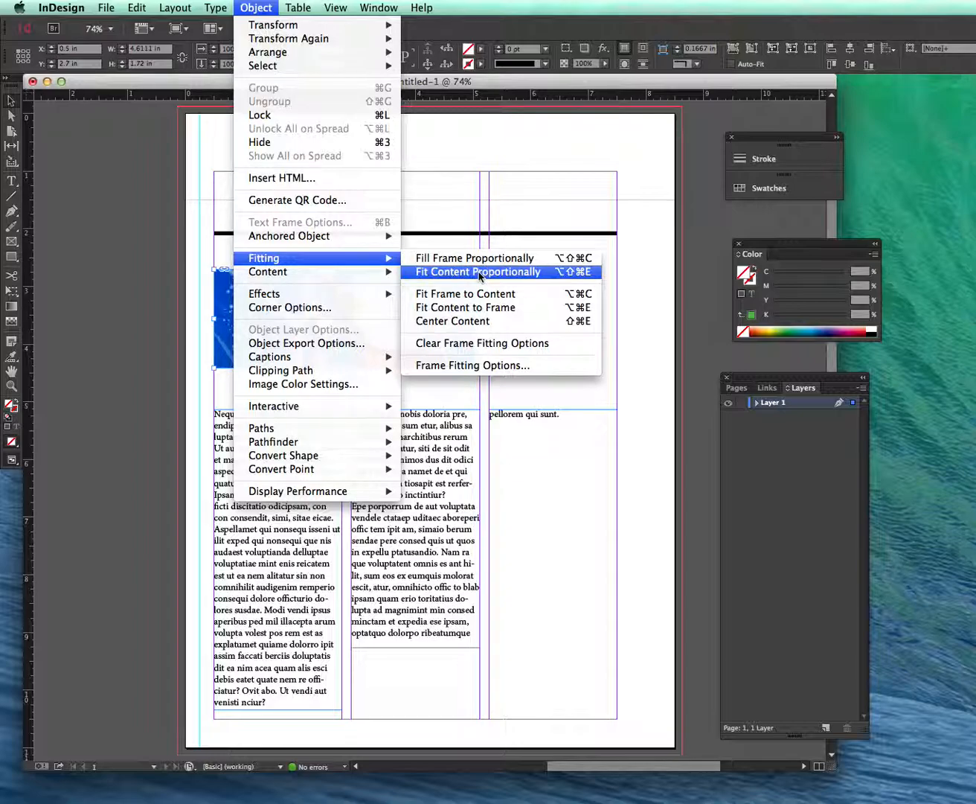
{"action": "left_click", "coordinate": [480, 276]}
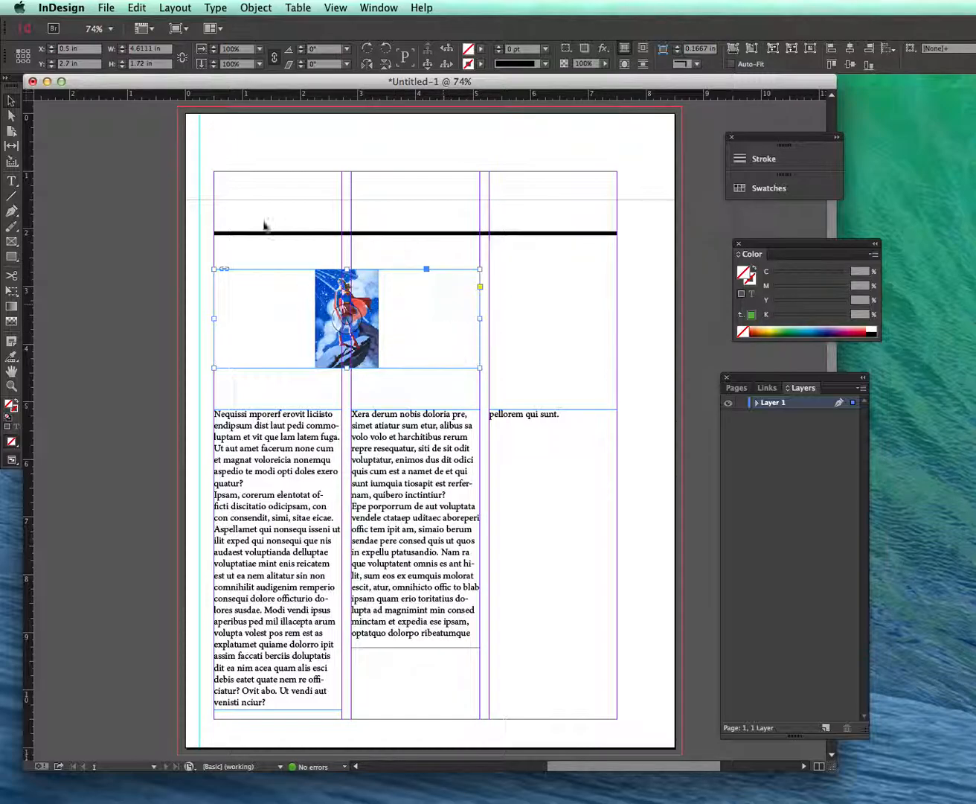
Fit the frame to the reduced image and move it to the first column's left edge, at about X 0.5 in, Y 2.6 in
{"action": "left_click", "coordinate": [256, 7]}
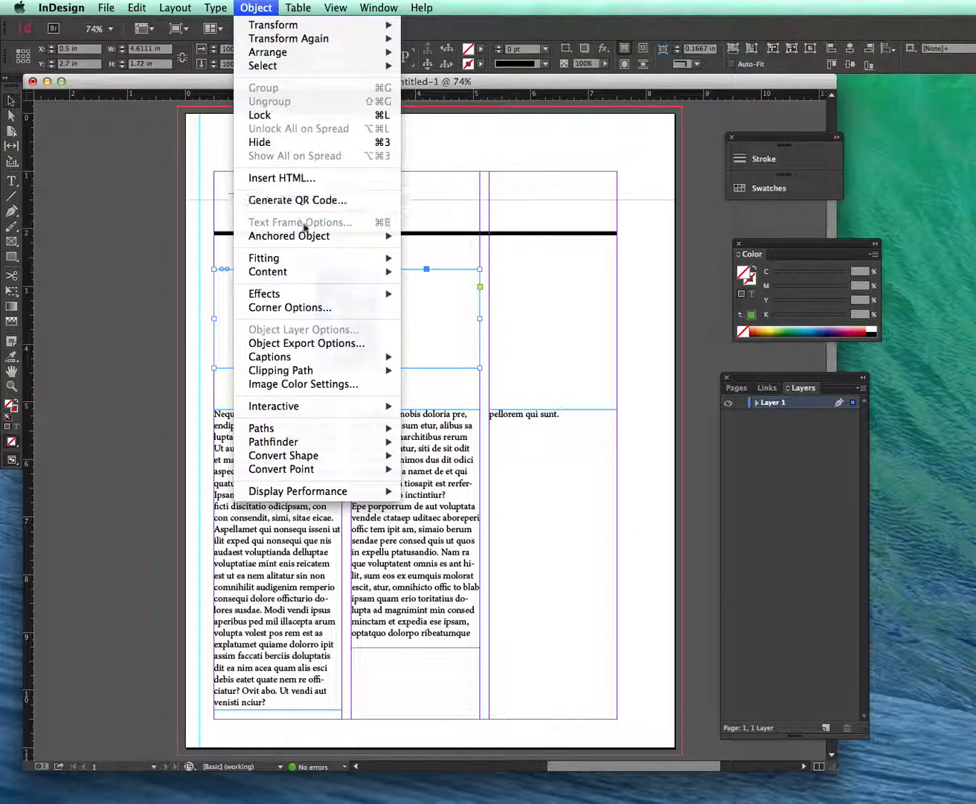
{"action": "mouse_move", "coordinate": [311, 259]}
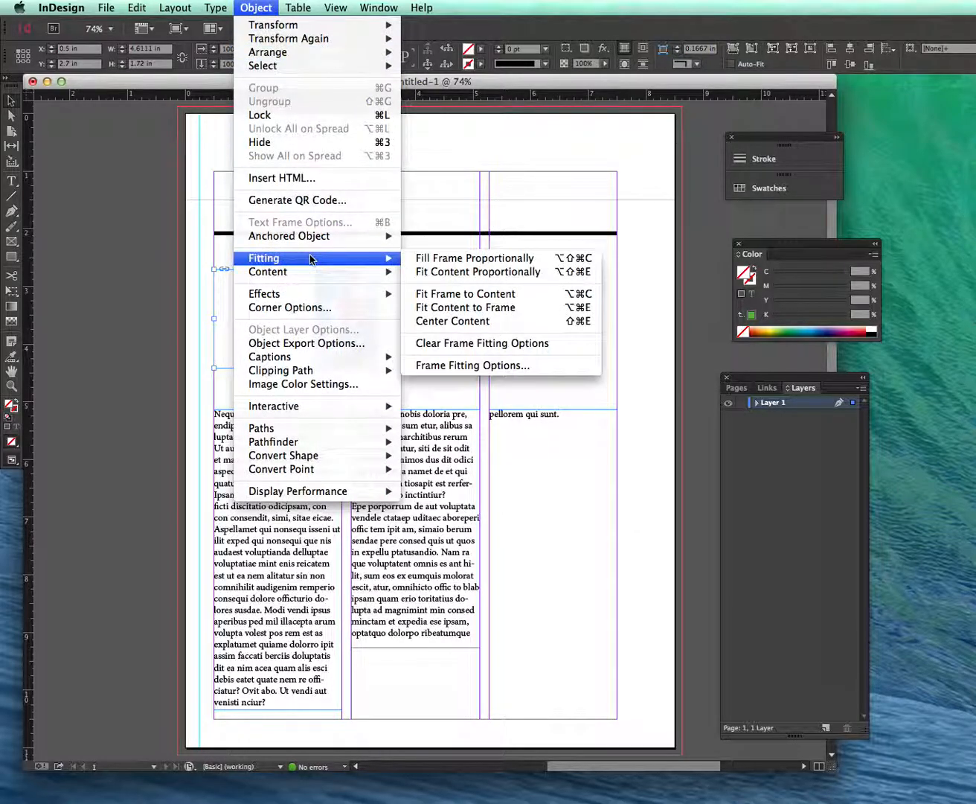
{"action": "left_click", "coordinate": [469, 295]}
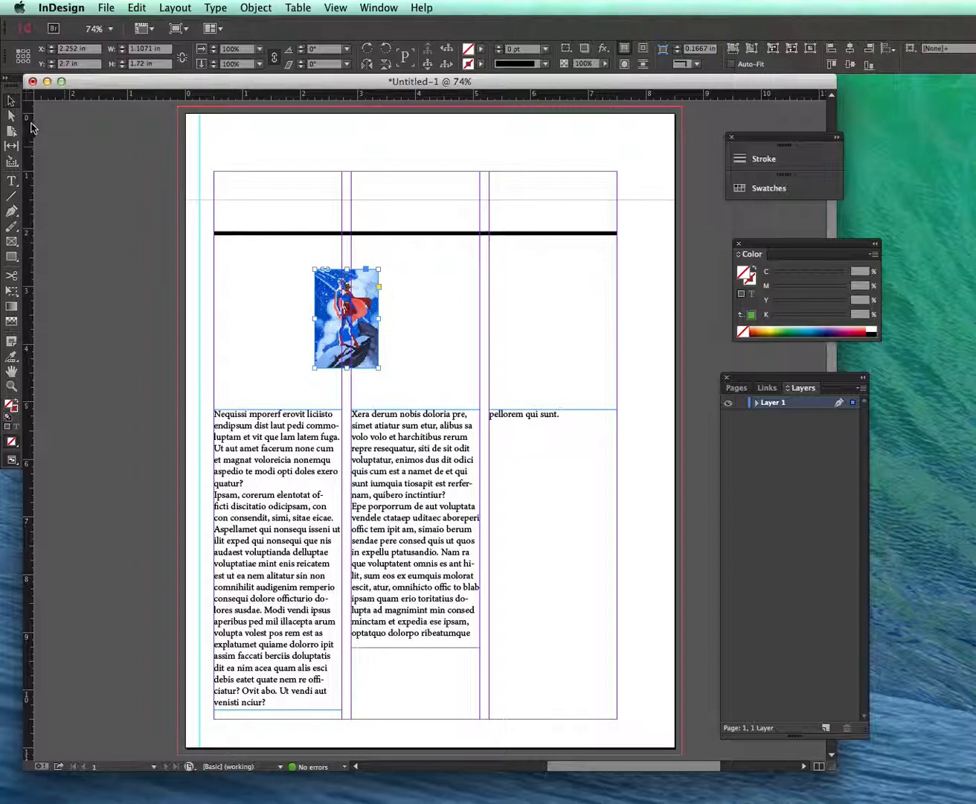
{"action": "left_click_drag", "start_coordinate": [336, 301], "coordinate": [238, 295]}
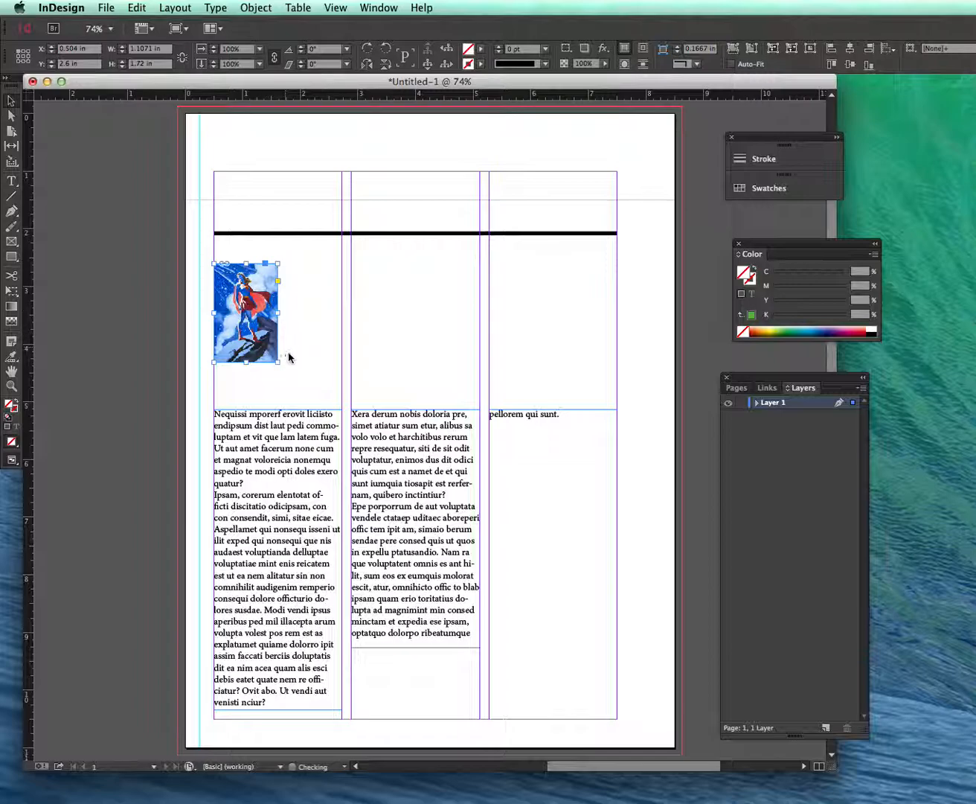
Draw an elliptical frame about 2.86 × 1.26 in across the second column, between the black rule and the text
{"action": "left_click", "coordinate": [300, 346]}
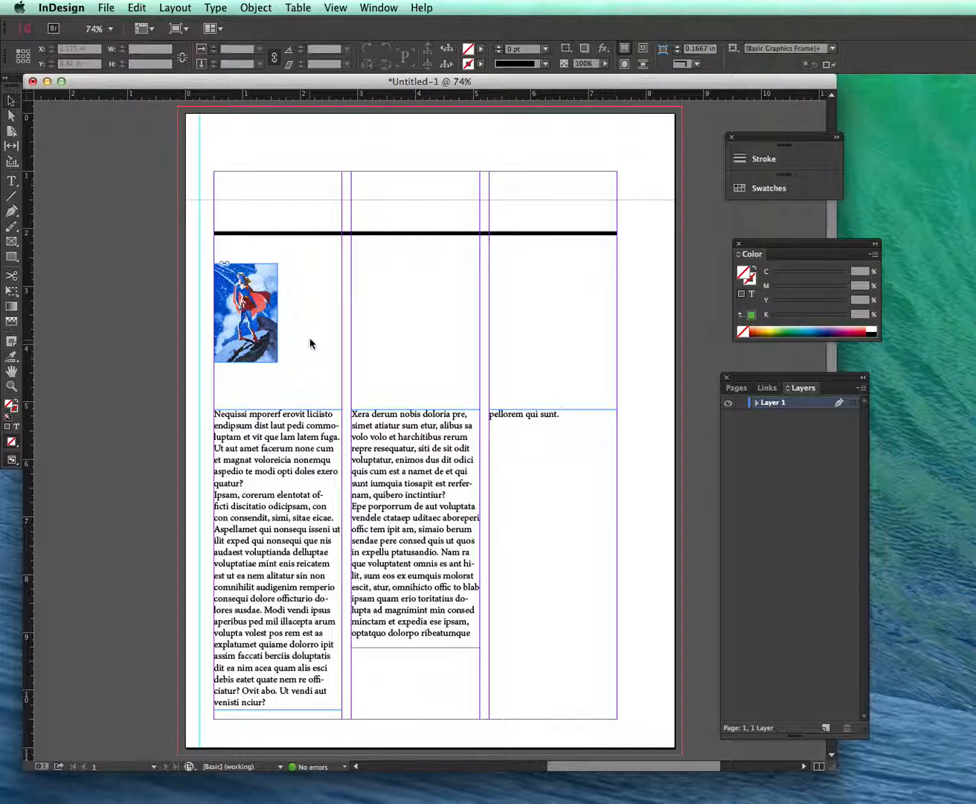
{"action": "left_click", "coordinate": [14, 241]}
{"action": "left_click_drag", "start_coordinate": [16, 241], "coordinate": [64, 261]}
{"action": "left_click_drag", "start_coordinate": [332, 281], "coordinate": [499, 352]}
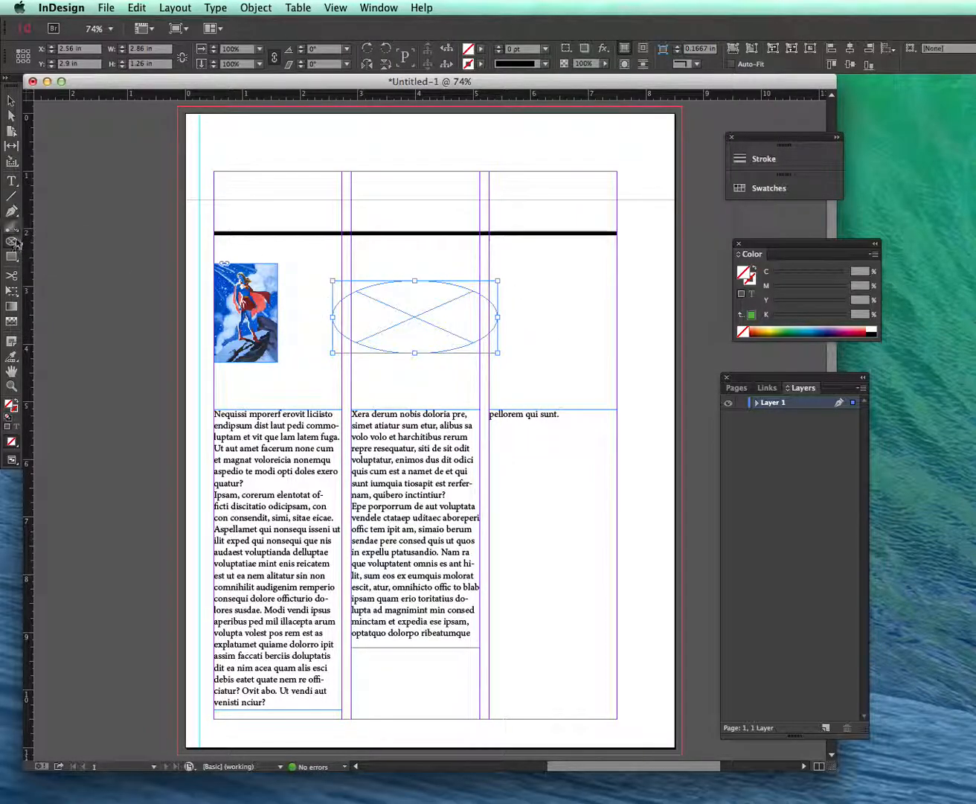
Draw a polygon frame about 1.98 × 1.72 in above the third column's text, and set its number of sides to 3
{"action": "left_click_drag", "start_coordinate": [16, 241], "coordinate": [63, 270]}
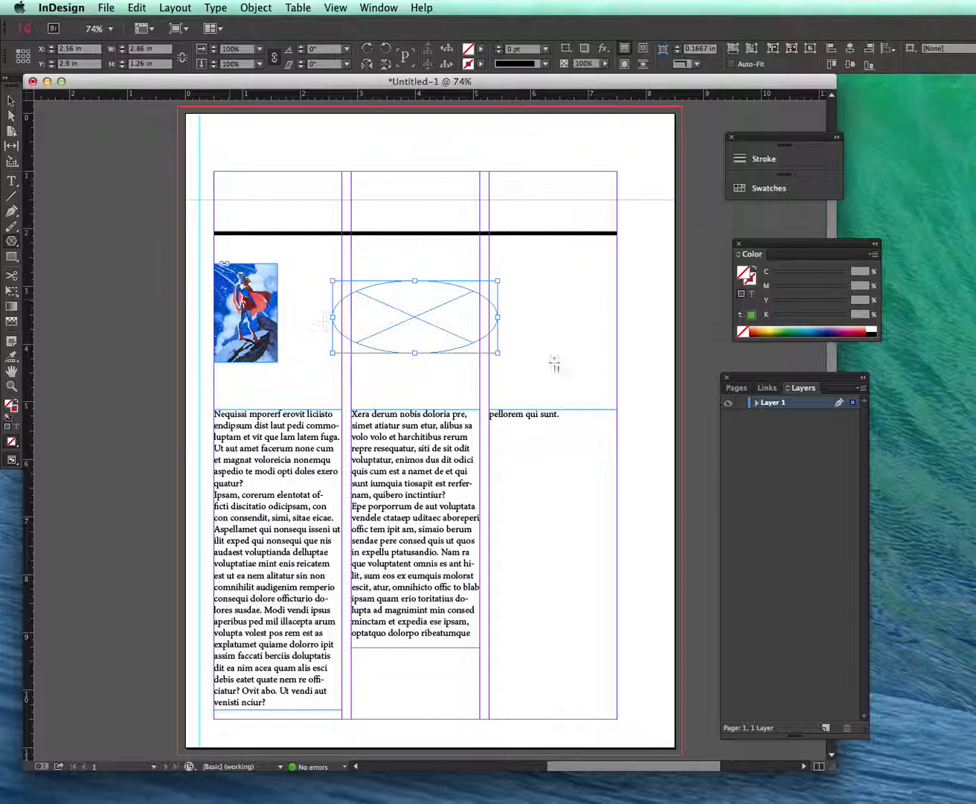
{"action": "left_click_drag", "start_coordinate": [541, 284], "coordinate": [656, 384]}
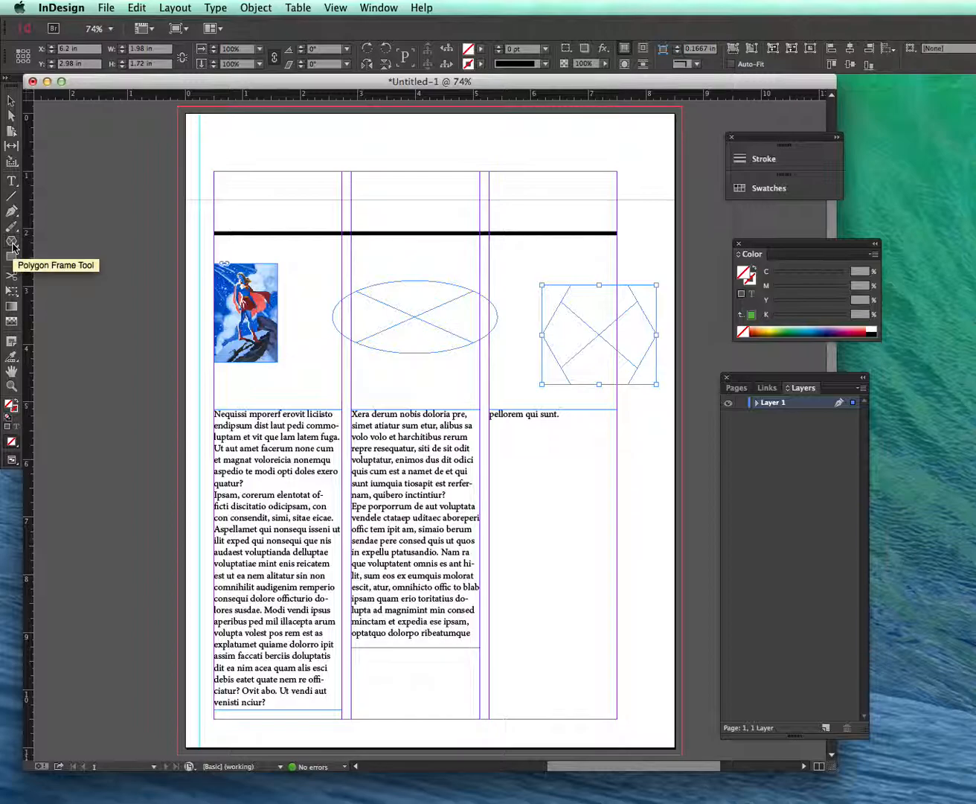
{"action": "double_click", "coordinate": [14, 244]}
{"action": "left_click_drag", "start_coordinate": [868, 487], "coordinate": [594, 481]}
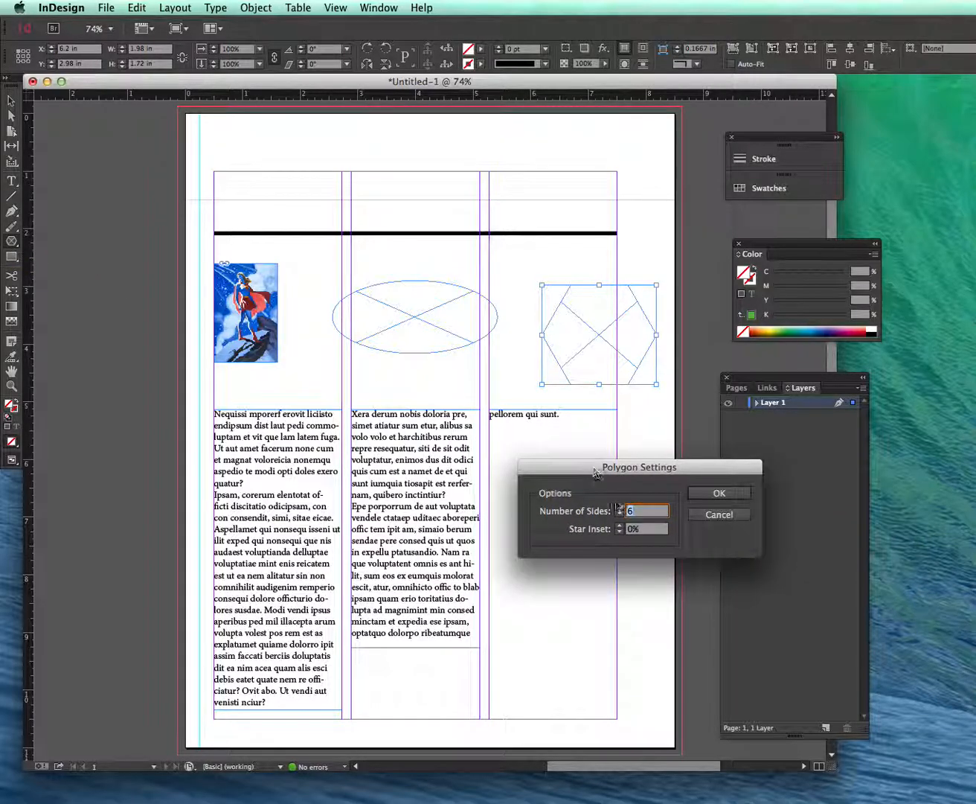
{"action": "left_click", "coordinate": [618, 513]}
{"action": "left_click", "coordinate": [618, 513]}
{"action": "left_click", "coordinate": [619, 513]}
{"action": "left_click", "coordinate": [619, 514]}
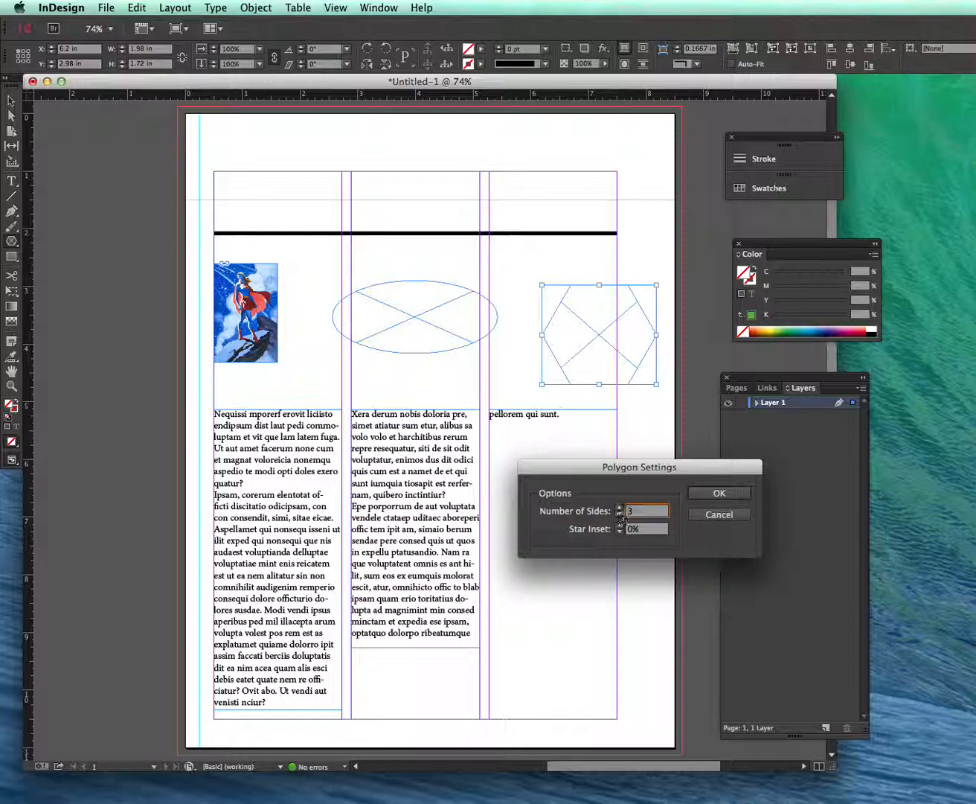
{"action": "left_click", "coordinate": [718, 493]}
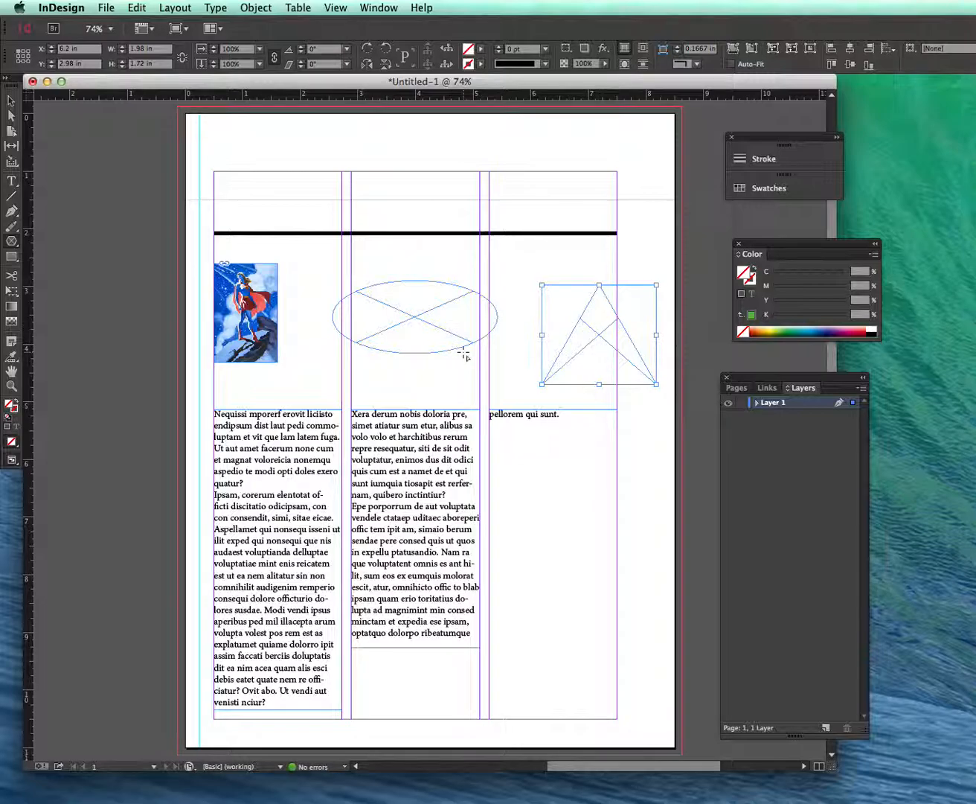
Draw a rectangle about 1.98 × 2.13 in below the third column's text
{"action": "left_click", "coordinate": [12, 257]}
{"action": "left_click", "coordinate": [11, 102]}
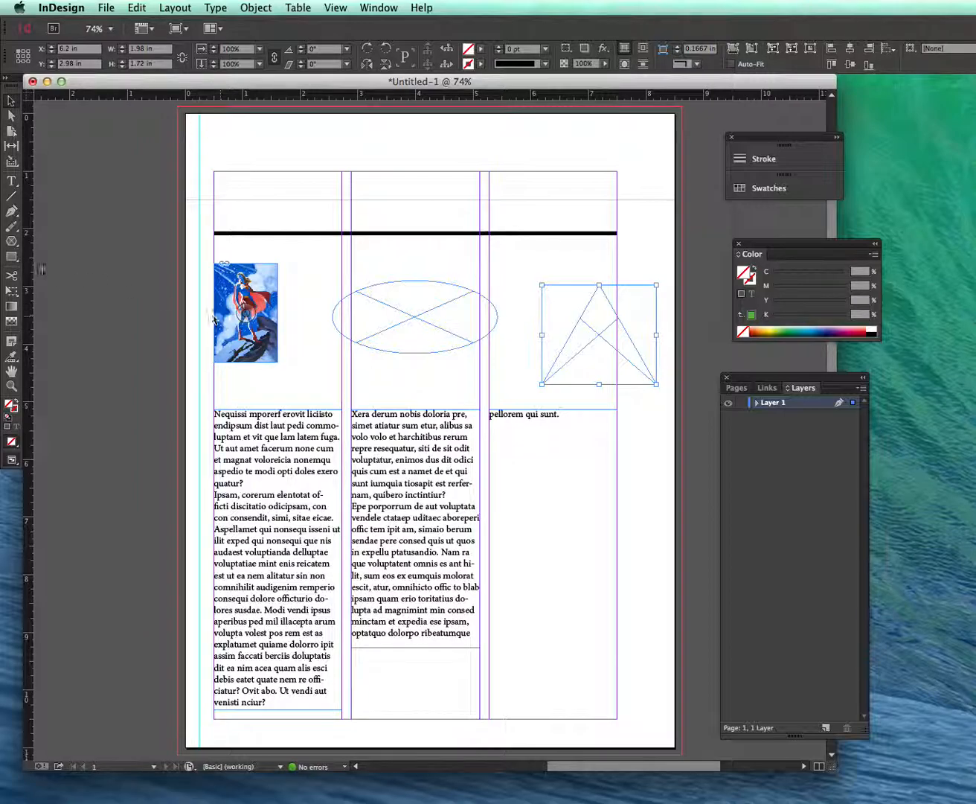
{"action": "left_click", "coordinate": [11, 256]}
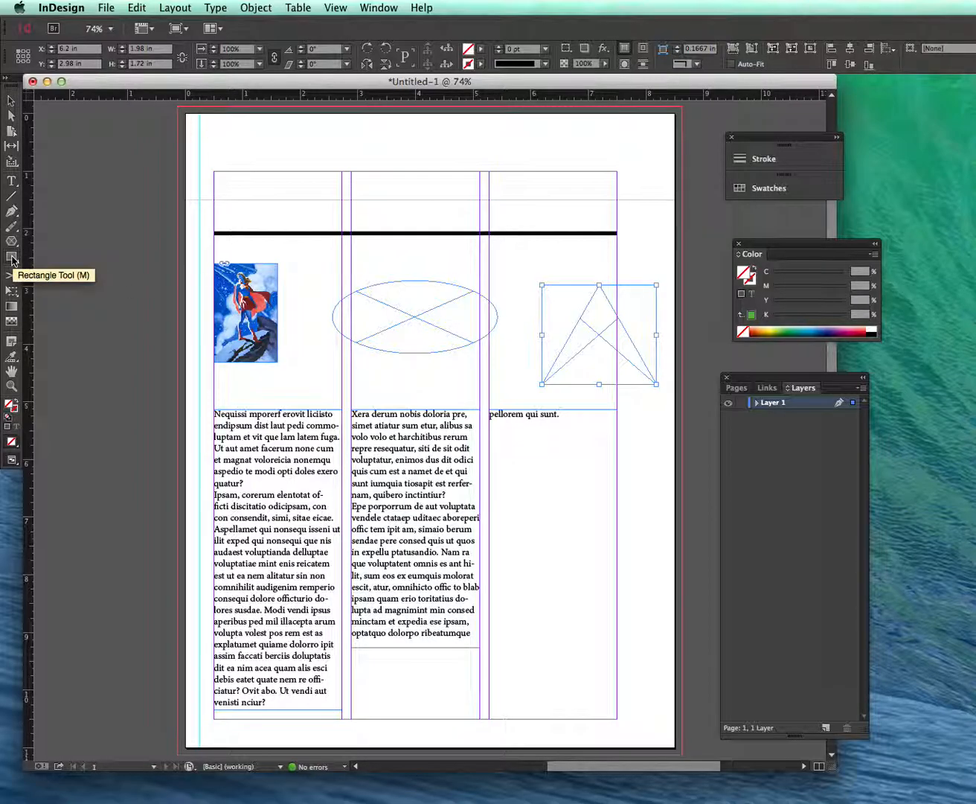
{"action": "left_click_drag", "start_coordinate": [520, 503], "coordinate": [634, 625]}
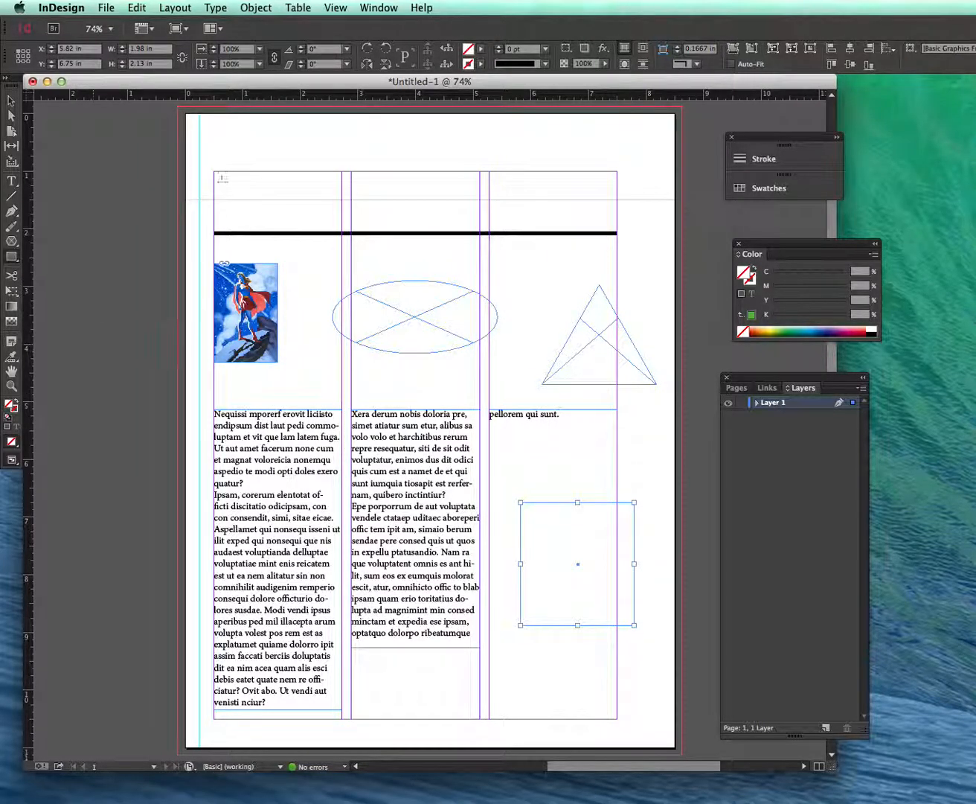
Place sg.jpeg inside the new rectangle, and delete the rectangle together with its image
{"action": "left_click", "coordinate": [104, 7]}
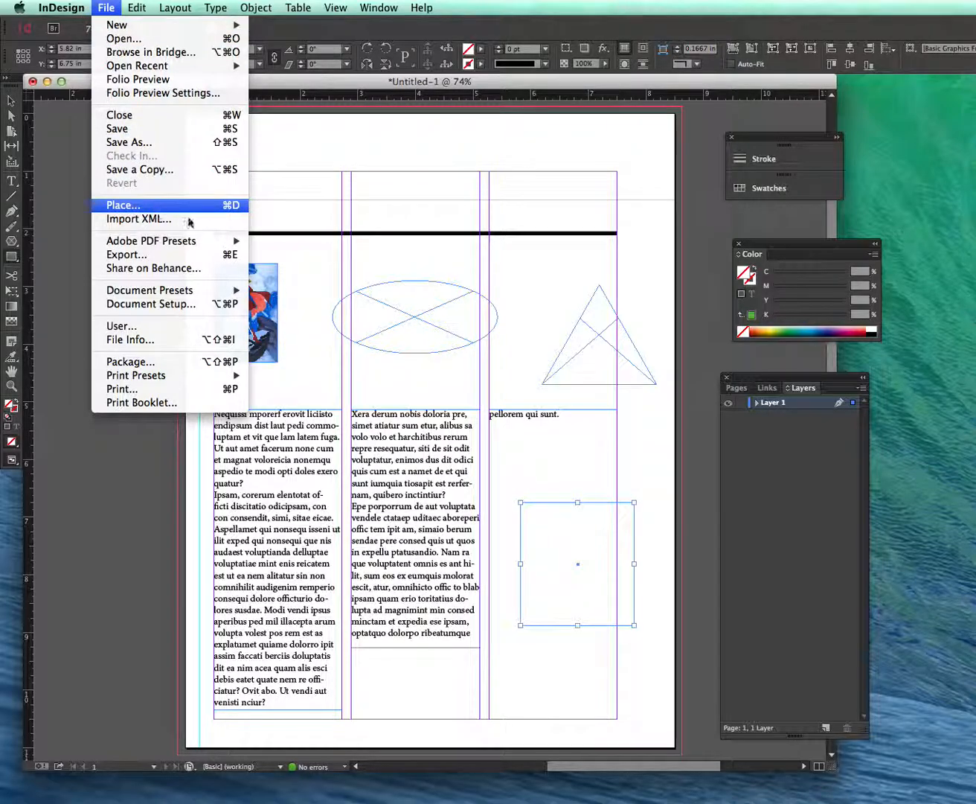
{"action": "left_click", "coordinate": [145, 205]}
{"action": "left_click", "coordinate": [798, 198]}
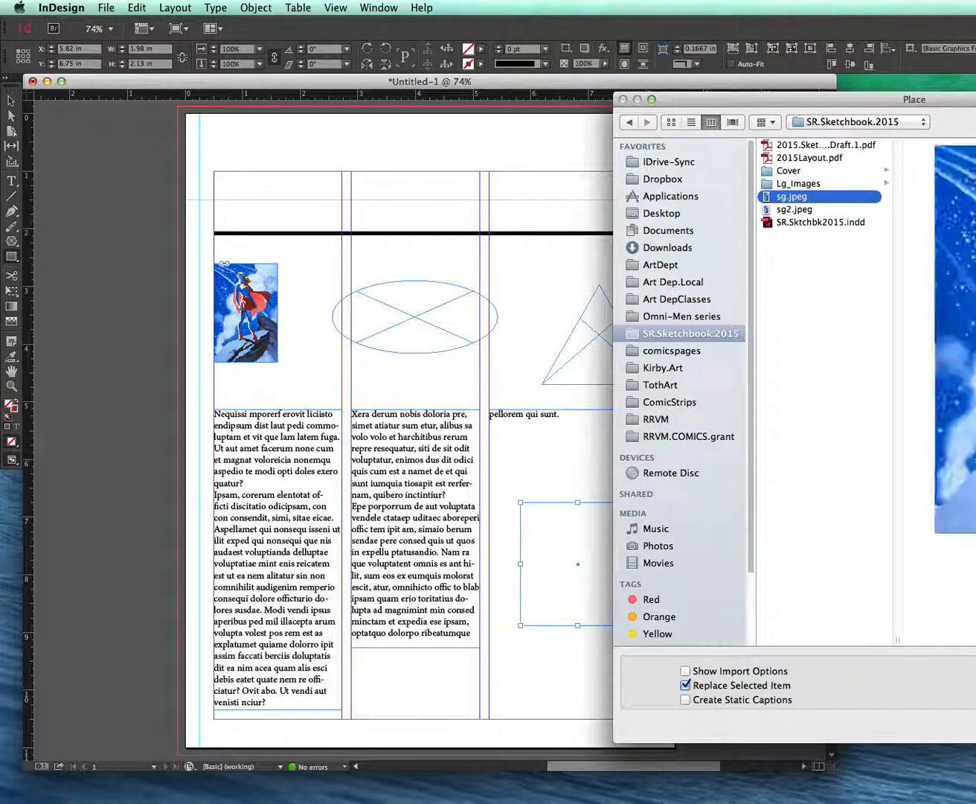
{"action": "key", "text": "Return"}
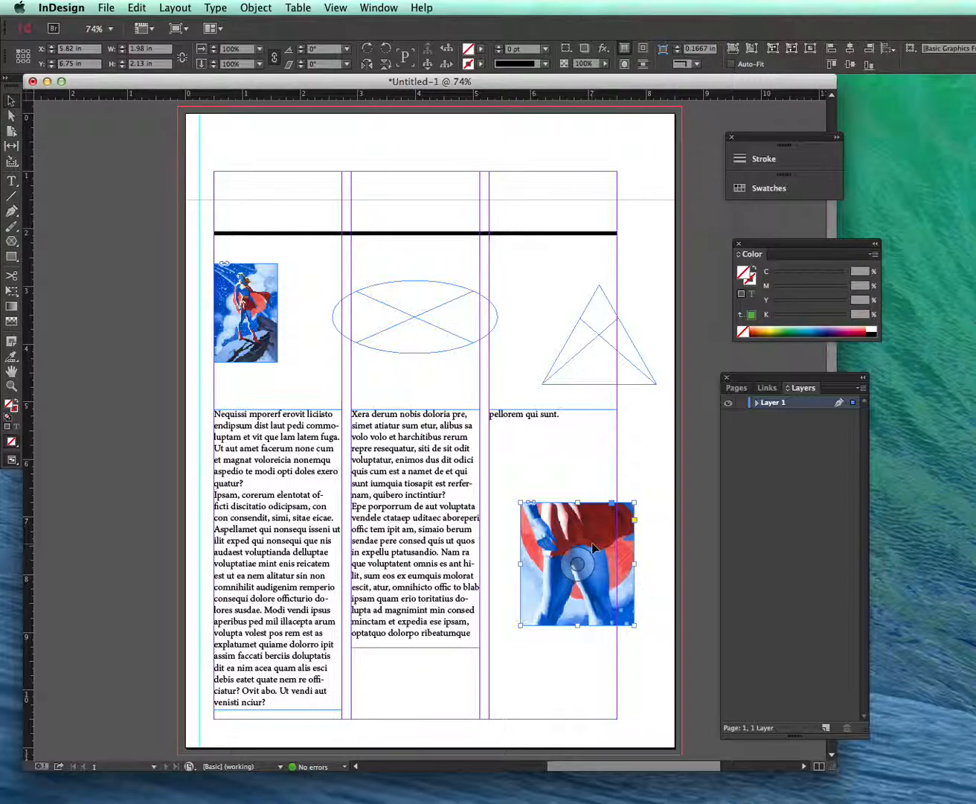
{"action": "key", "text": "Delete"}
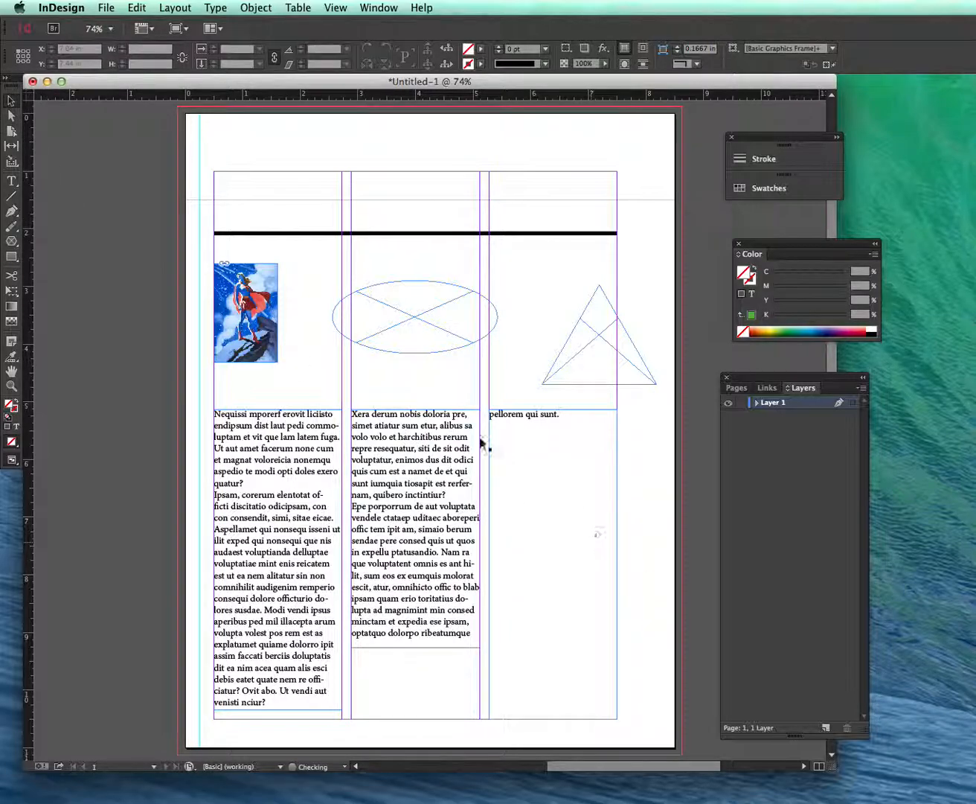
Draw a rectangle about 2.04 × 2.02 in below the third column's text and an ellipse about 1.54 × 1.5 in overlapping its lower-left corner
{"action": "left_click", "coordinate": [382, 338]}
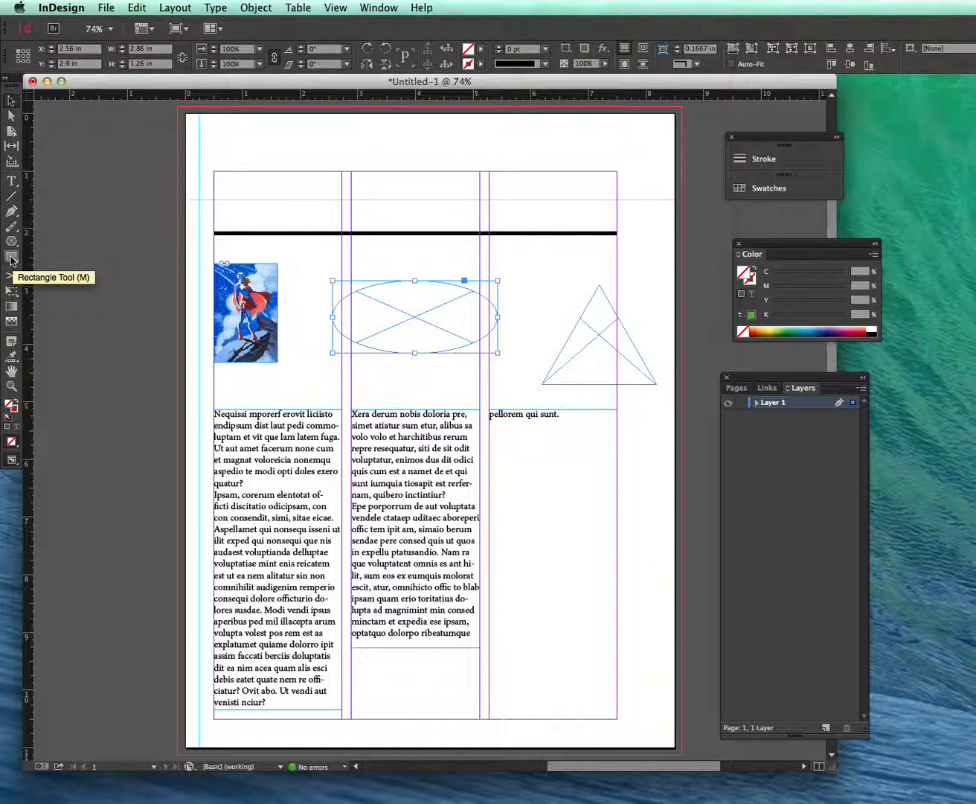
{"action": "left_click", "coordinate": [11, 257]}
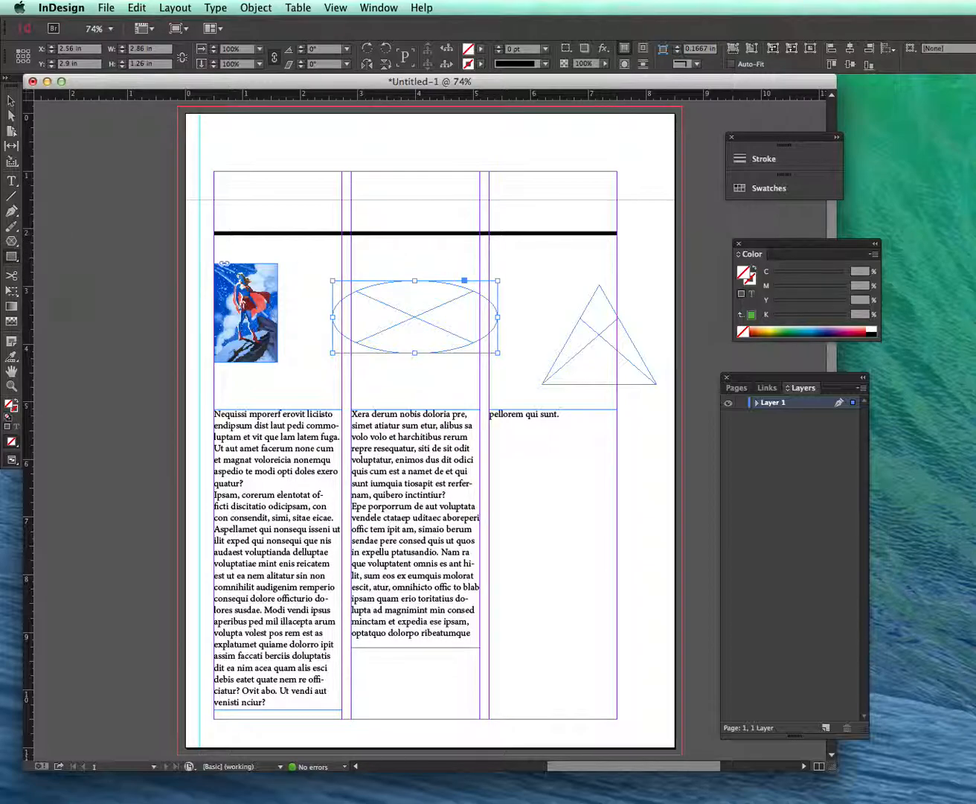
{"action": "left_click_drag", "start_coordinate": [527, 484], "coordinate": [645, 601]}
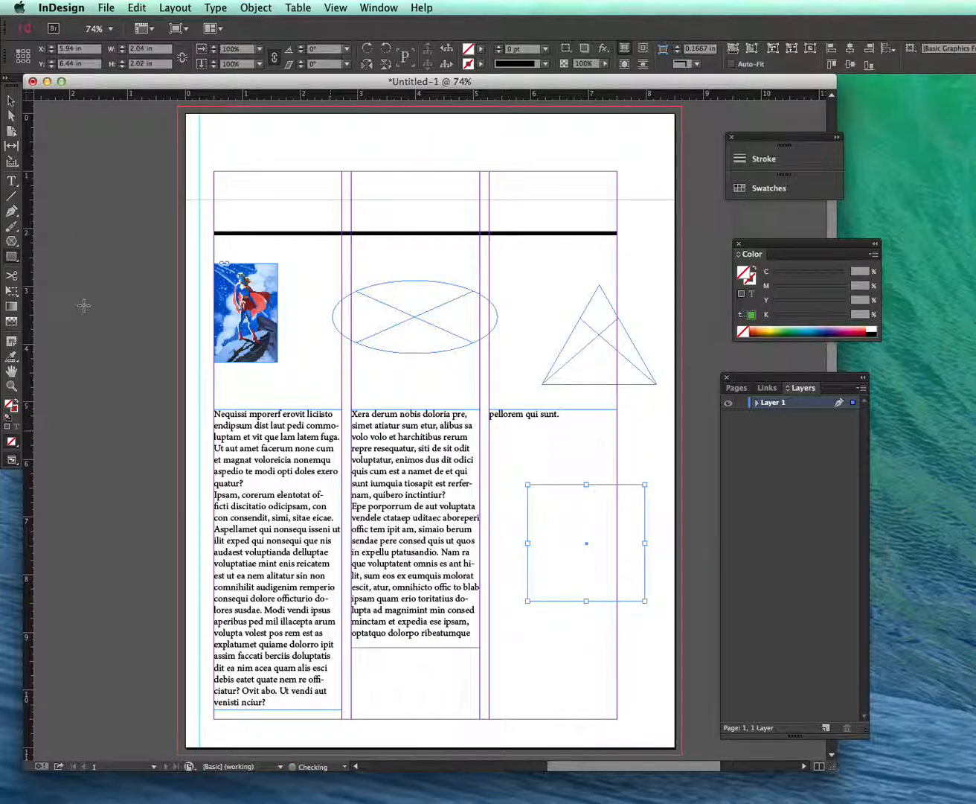
{"action": "left_click_drag", "start_coordinate": [12, 258], "coordinate": [36, 270]}
{"action": "left_click_drag", "start_coordinate": [507, 573], "coordinate": [595, 658]}
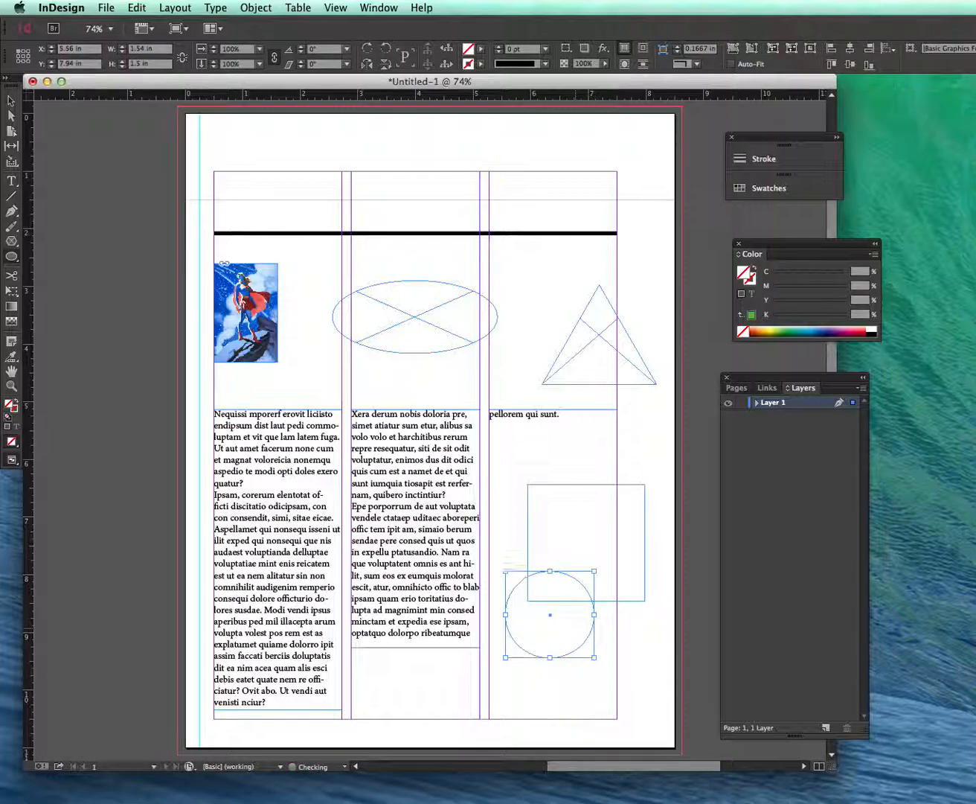
Select the ellipse and the rectangle together, and bring up the Pathfinder options beside the page
{"action": "left_click", "coordinate": [11, 102]}
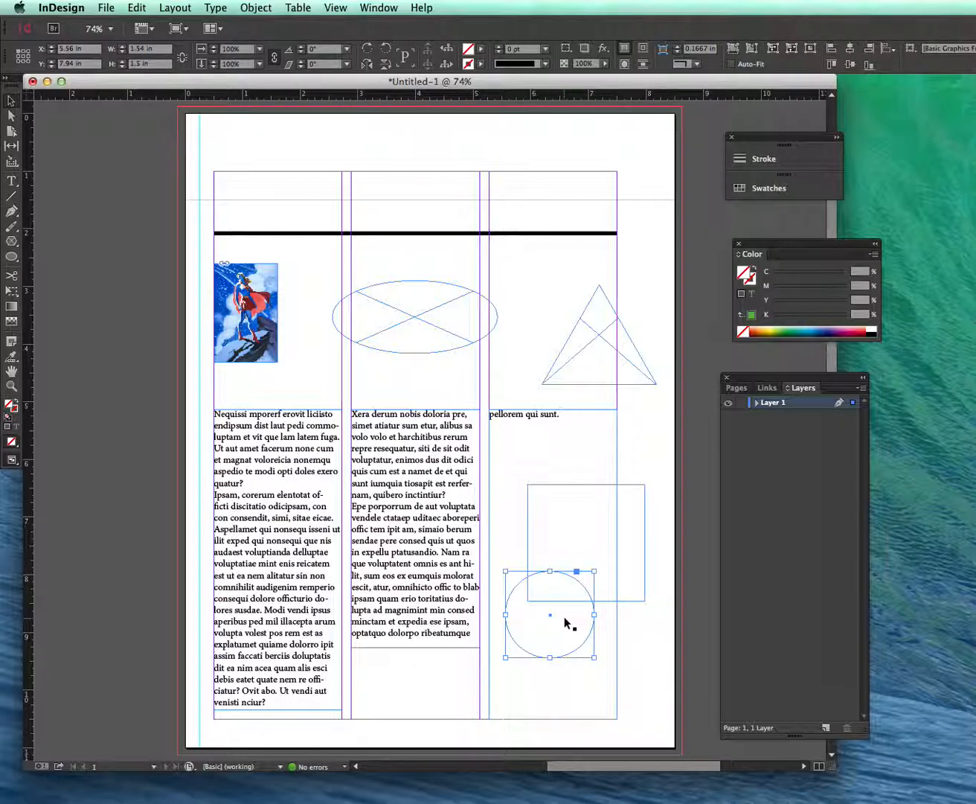
{"action": "left_click", "coordinate": [570, 486], "text": "shift"}
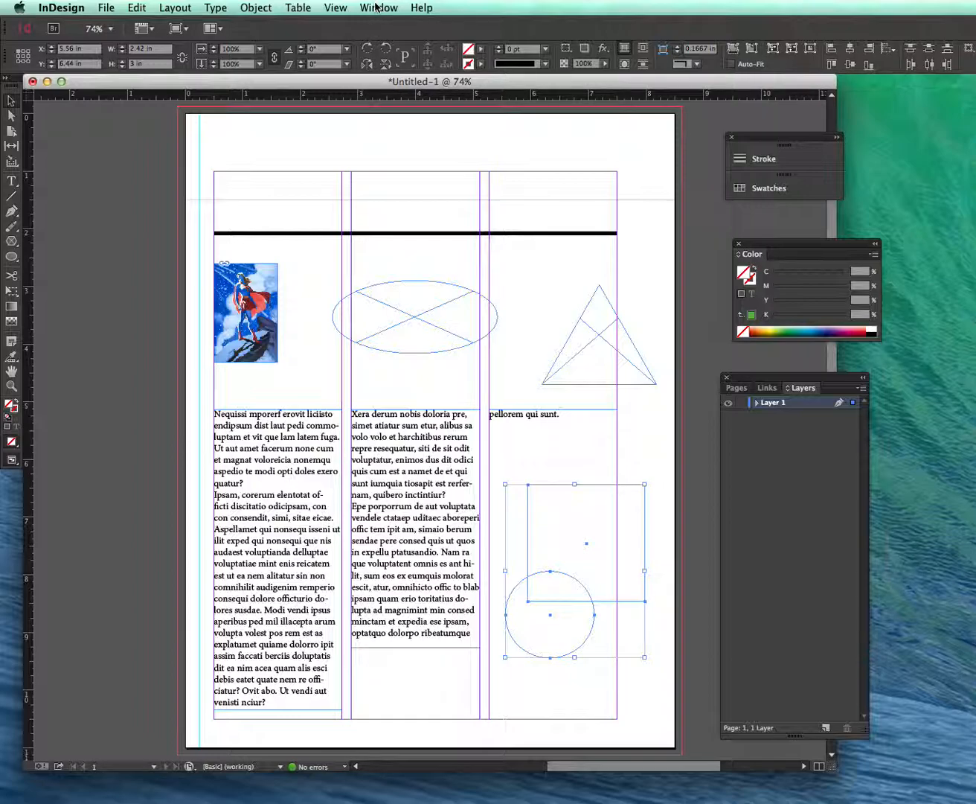
{"action": "left_click", "coordinate": [376, 8]}
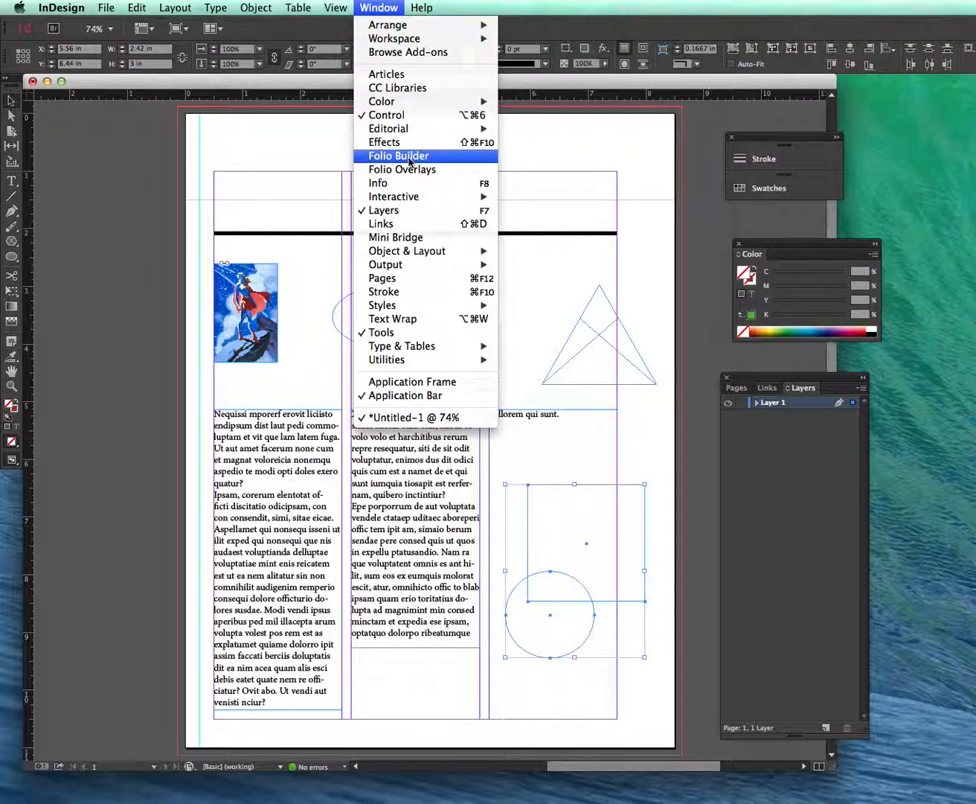
{"action": "mouse_move", "coordinate": [444, 255]}
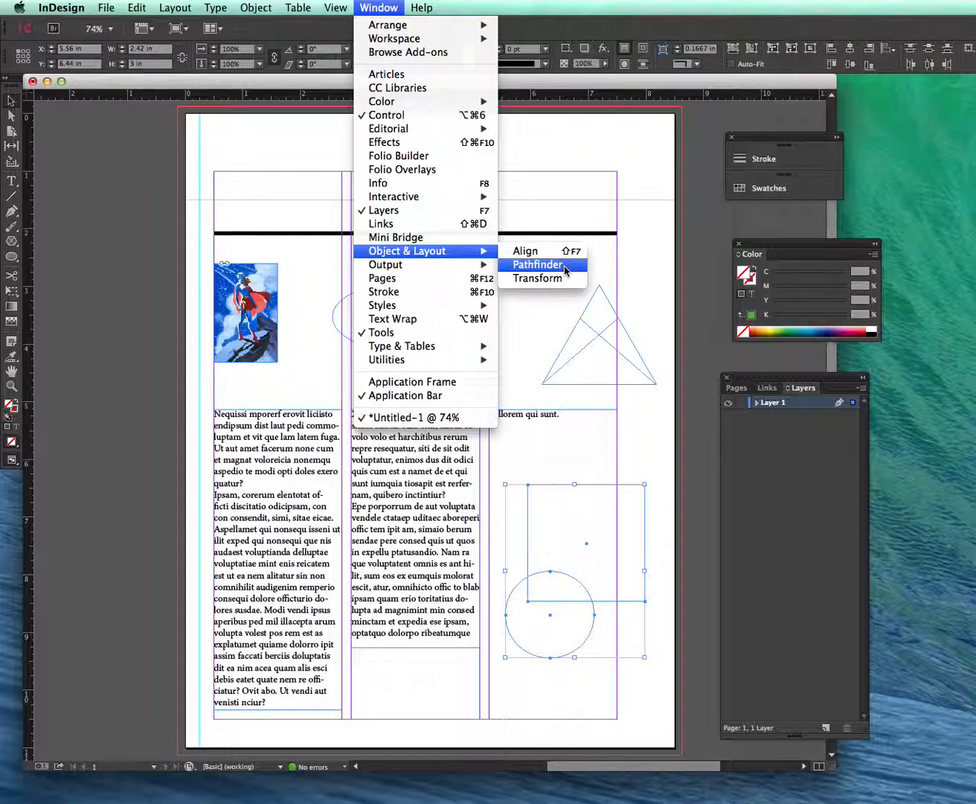
{"action": "left_click", "coordinate": [536, 264]}
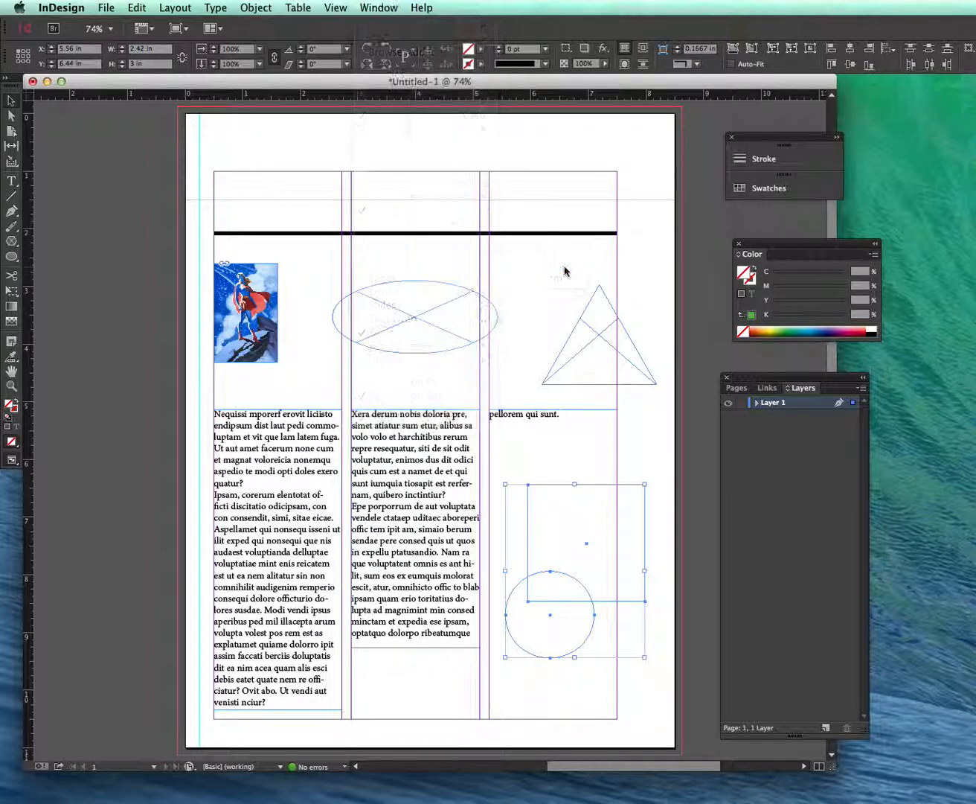
{"action": "left_click_drag", "start_coordinate": [971, 476], "coordinate": [811, 446]}
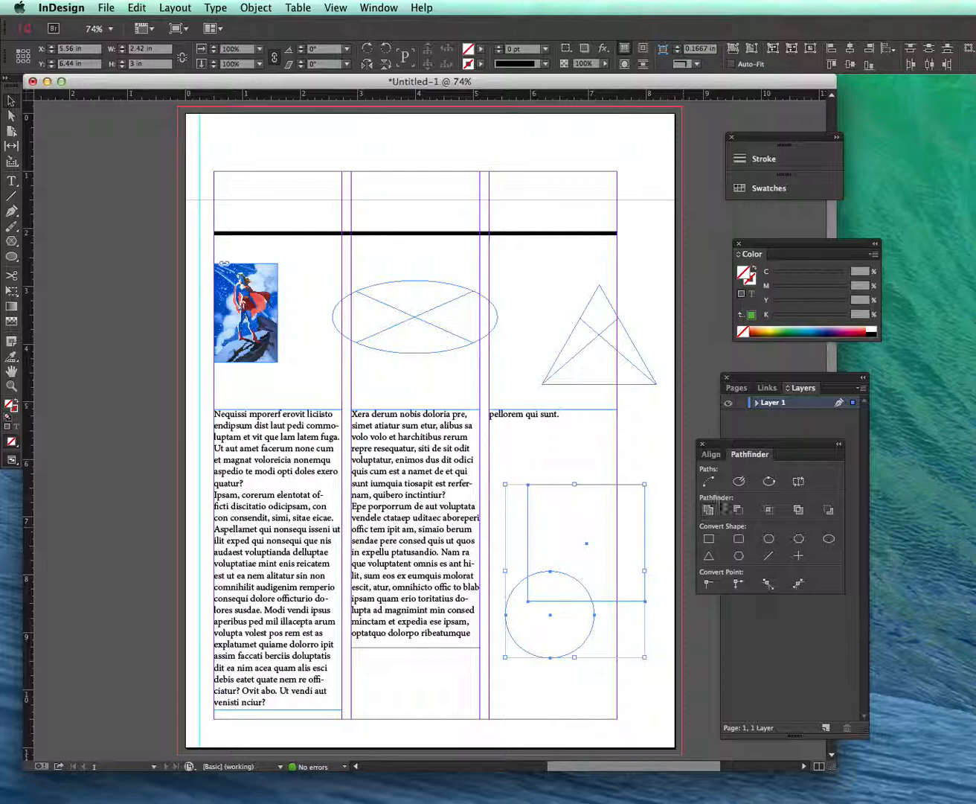
Fill the rectangle with olive (C 0, M 4, Y 100, K 38) and the ellipse with green (C 100, M 0, Y 92, K 25)
{"action": "left_click", "coordinate": [595, 519]}
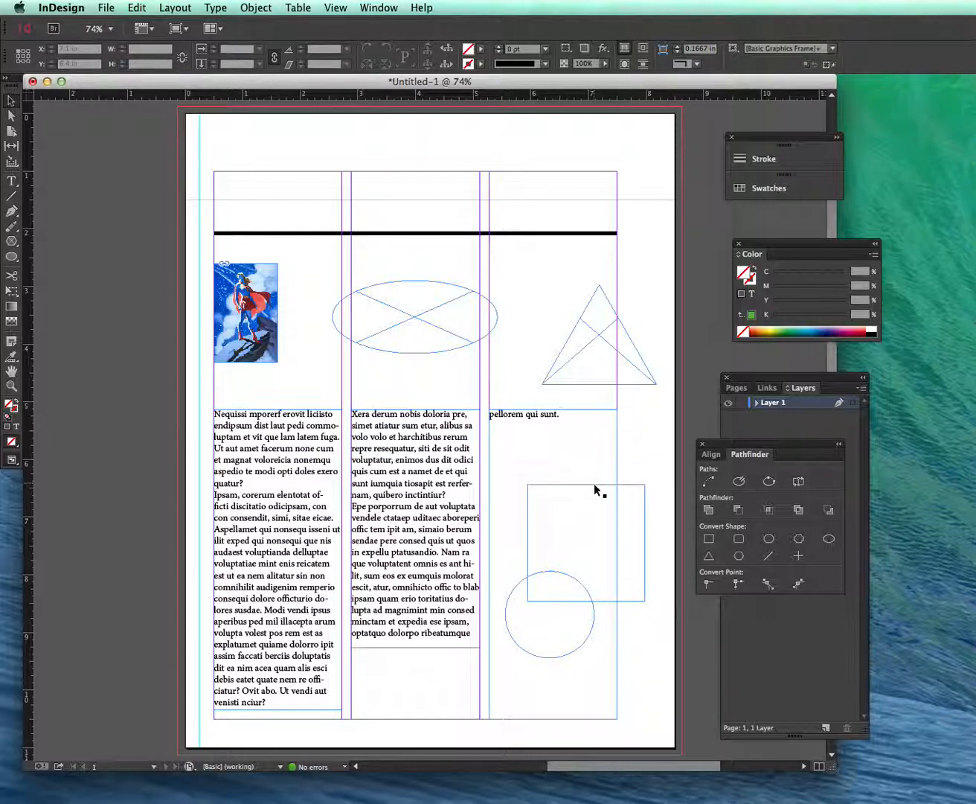
{"action": "left_click", "coordinate": [593, 484]}
{"action": "left_click", "coordinate": [772, 331]}
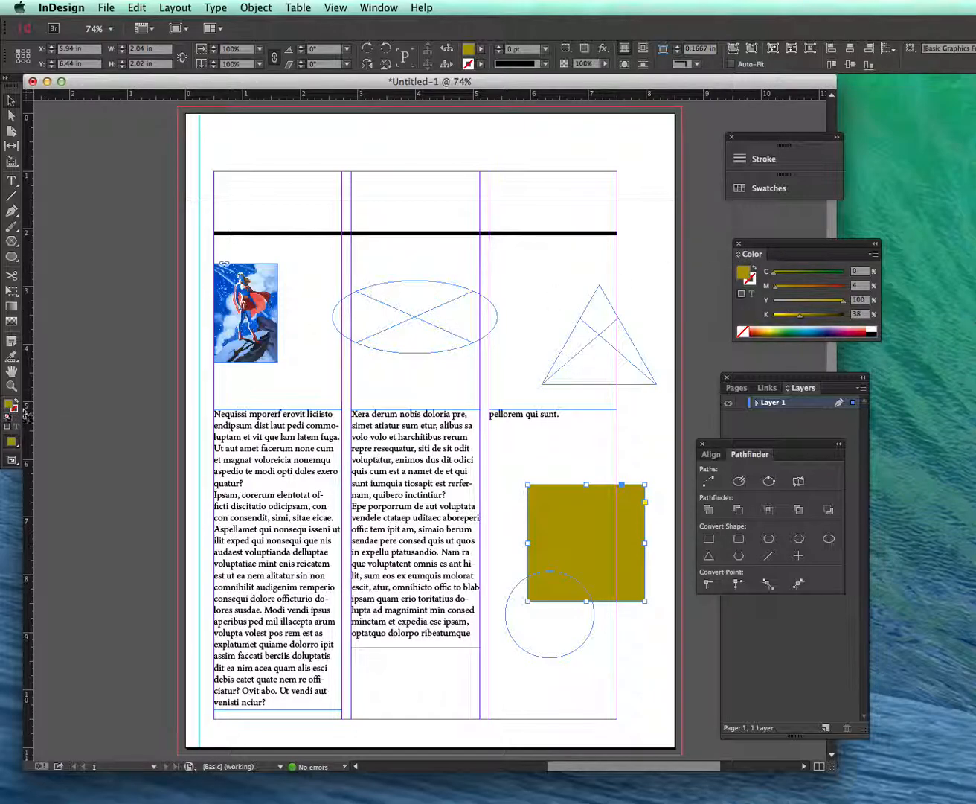
{"action": "left_click", "coordinate": [594, 633]}
{"action": "key", "text": "slash"}
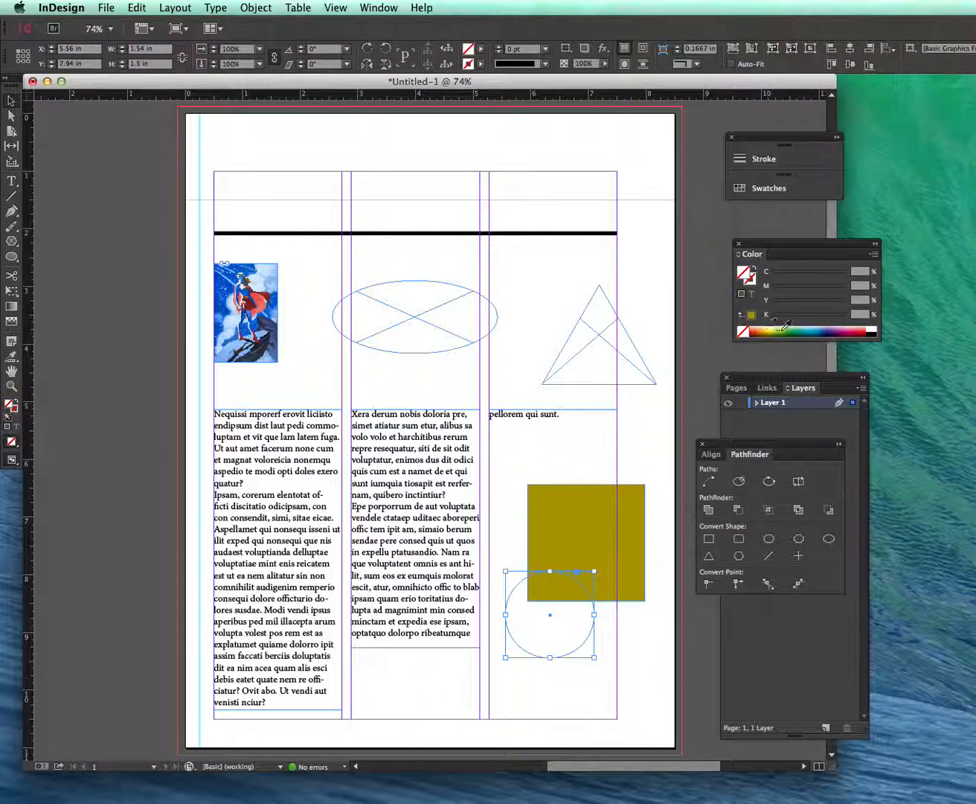
{"action": "left_click", "coordinate": [794, 328]}
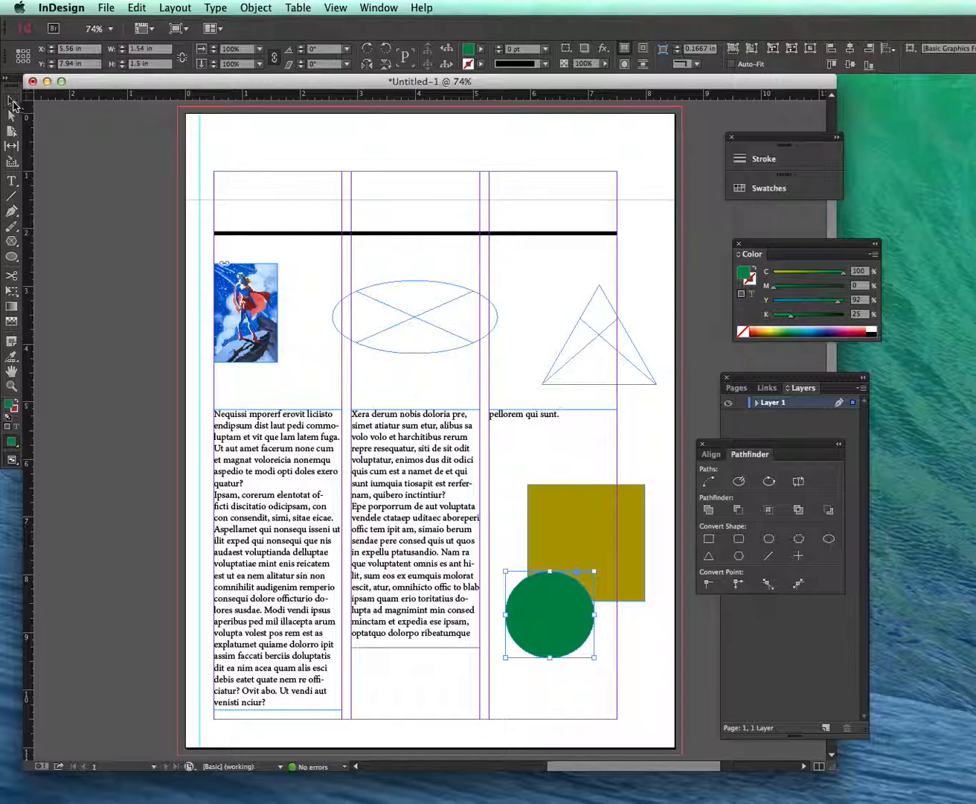
Combine the green ellipse and the olive rectangle into one shape with Pathfinder Add, and undo it
{"action": "left_click", "coordinate": [598, 531], "text": "shift"}
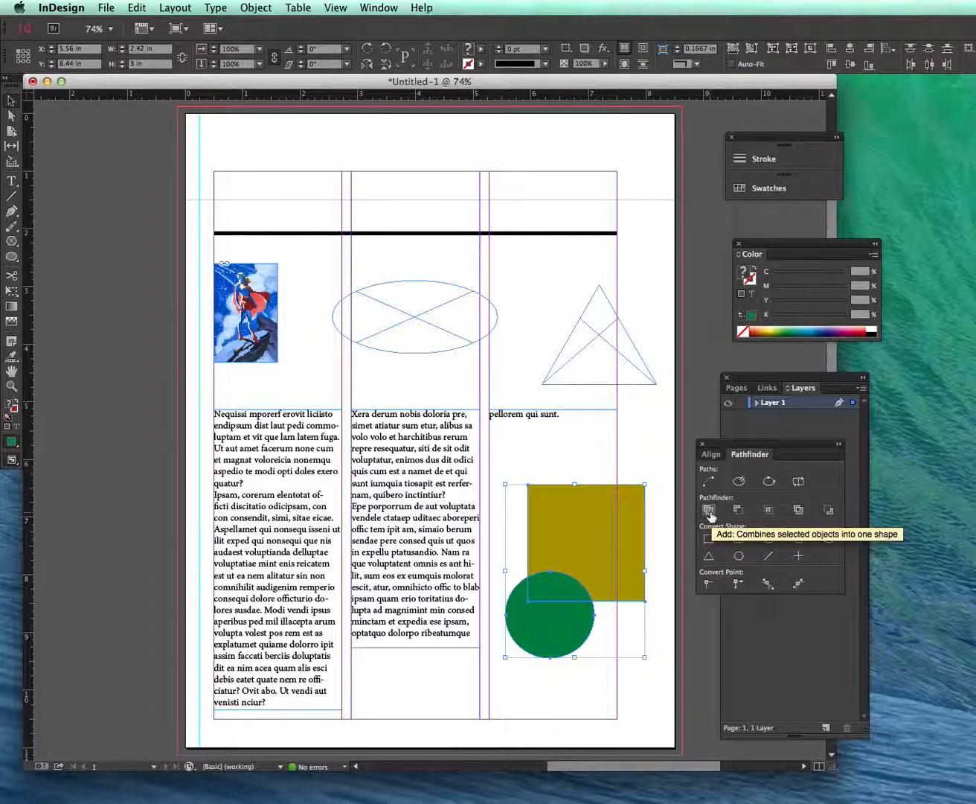
{"action": "left_click", "coordinate": [709, 511]}
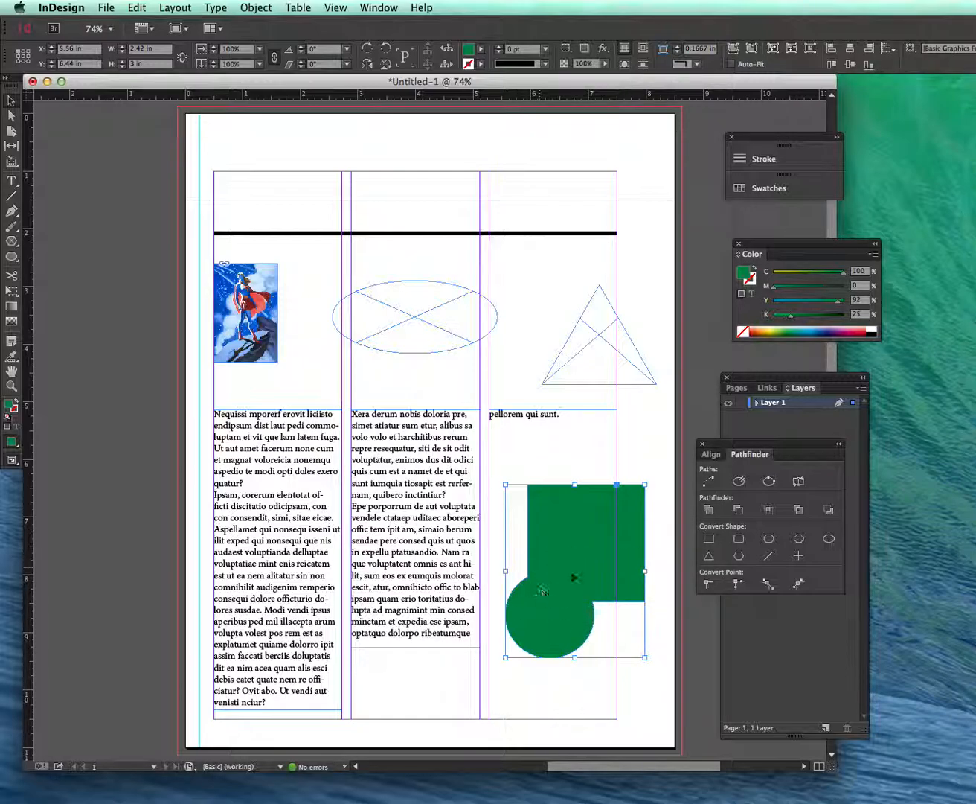
{"action": "key", "text": "super+z"}
{"action": "left_click", "coordinate": [599, 689]}
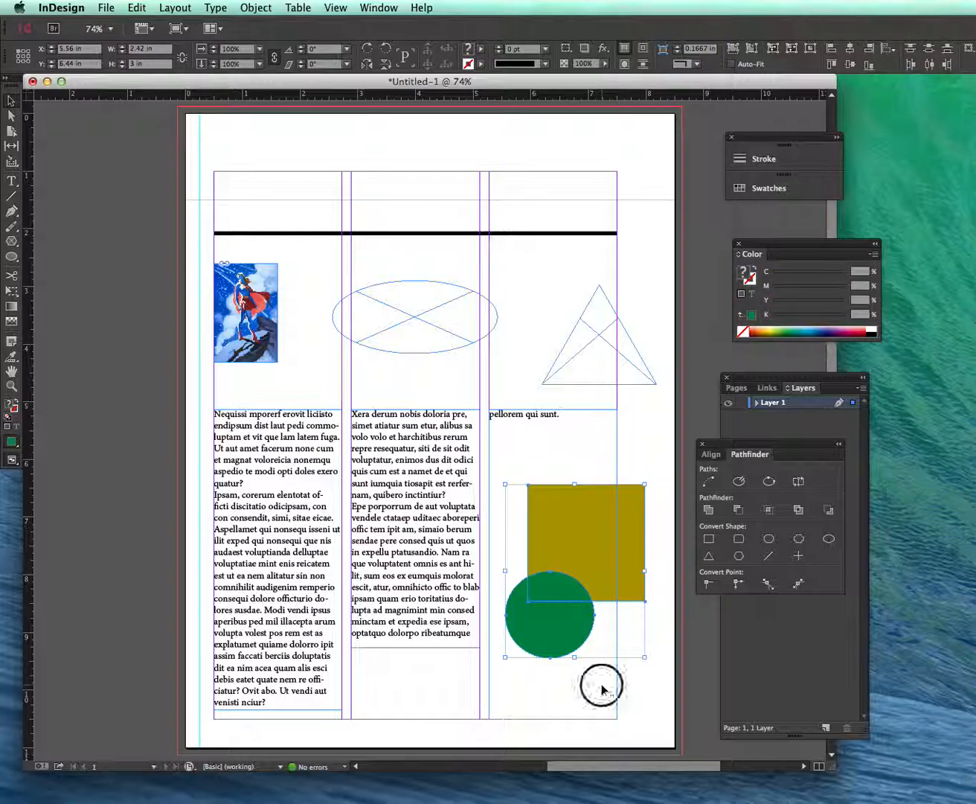
Subtract the green ellipse from the olive rectangle with Pathfinder, and undo the subtraction
{"action": "left_click", "coordinate": [570, 632]}
{"action": "left_click", "coordinate": [602, 558], "text": "shift"}
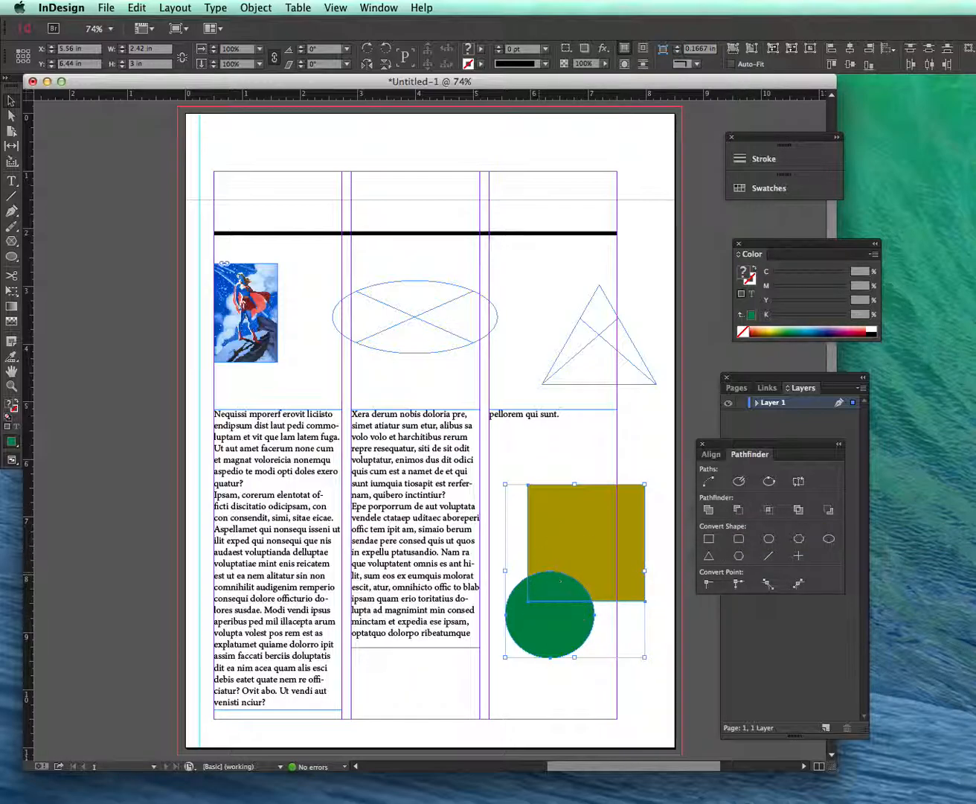
{"action": "left_click", "coordinate": [740, 514]}
{"action": "left_click", "coordinate": [646, 630]}
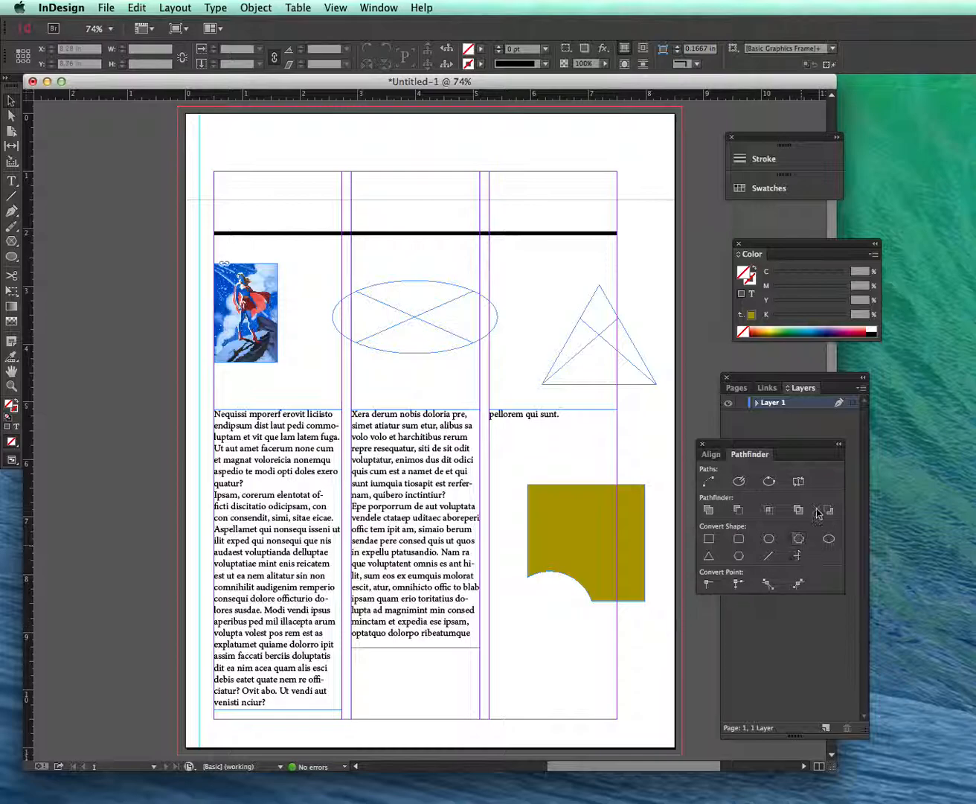
{"action": "key", "text": "super+z"}
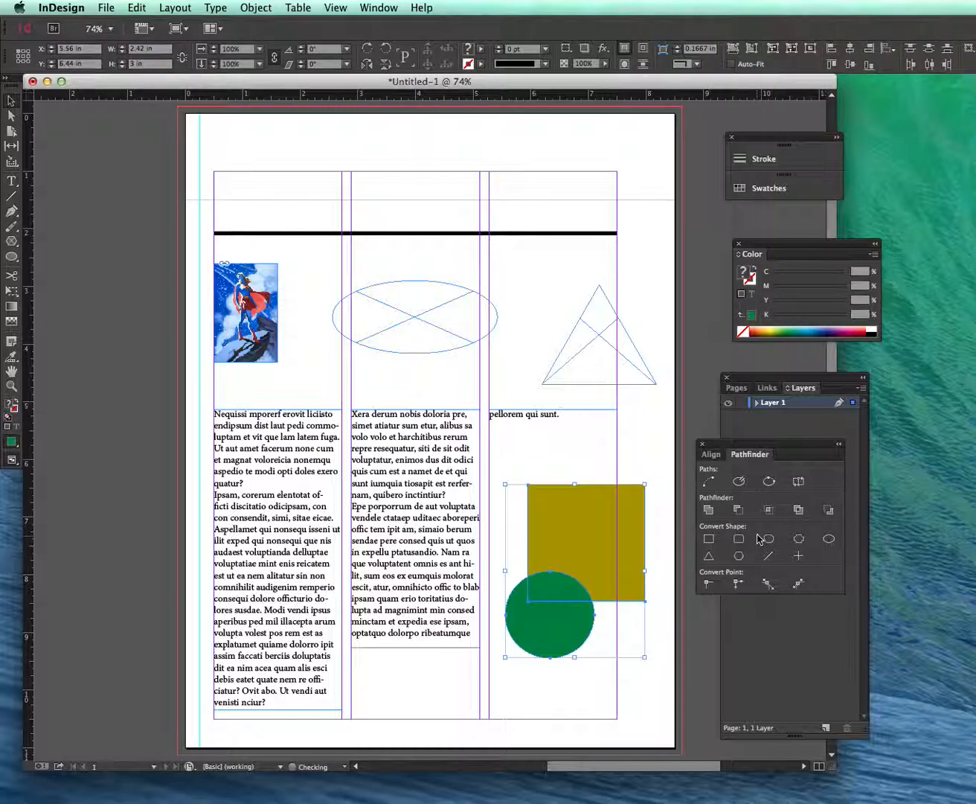
Intersect the selected ellipse and rectangle with Pathfinder, keeping only their overlapping area
{"action": "left_click", "coordinate": [770, 511]}
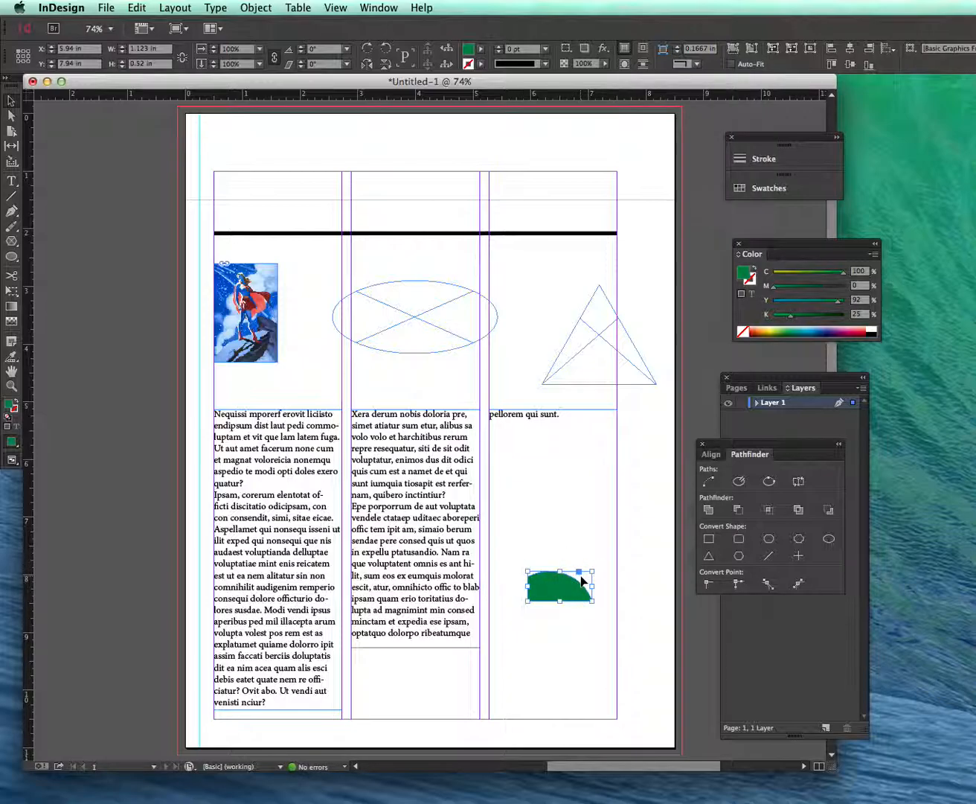
Undo the intersection, exclude the overlap between the green ellipse and olive rectangle with Pathfinder, and undo that as well
{"action": "key", "text": "super+z"}
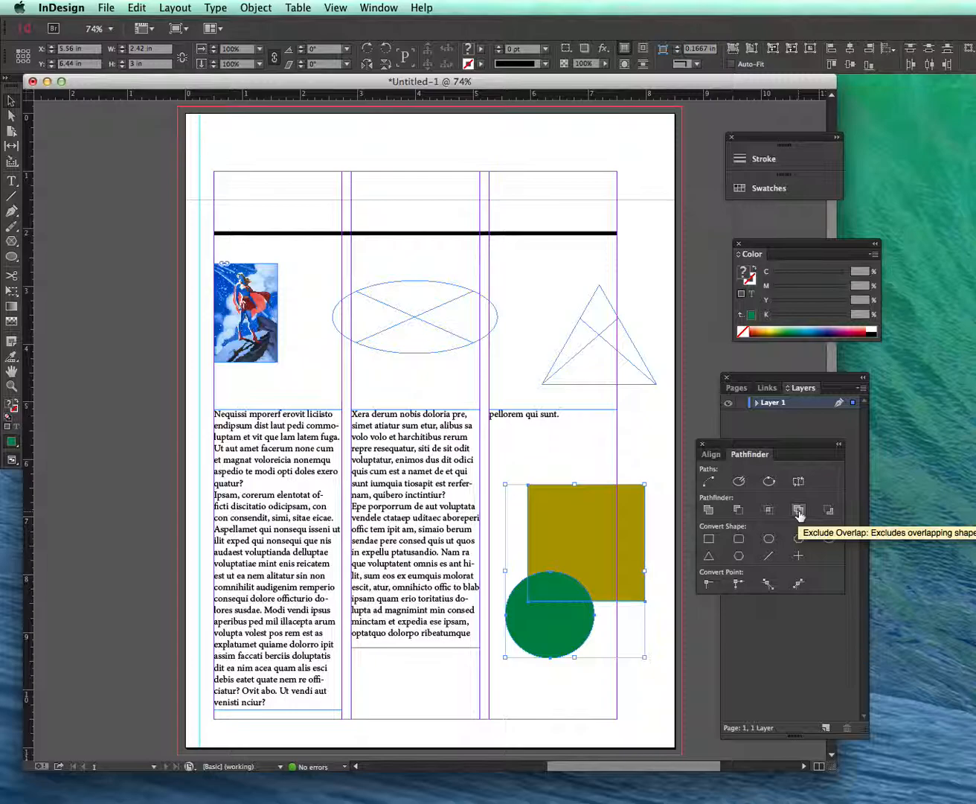
{"action": "left_click", "coordinate": [799, 511]}
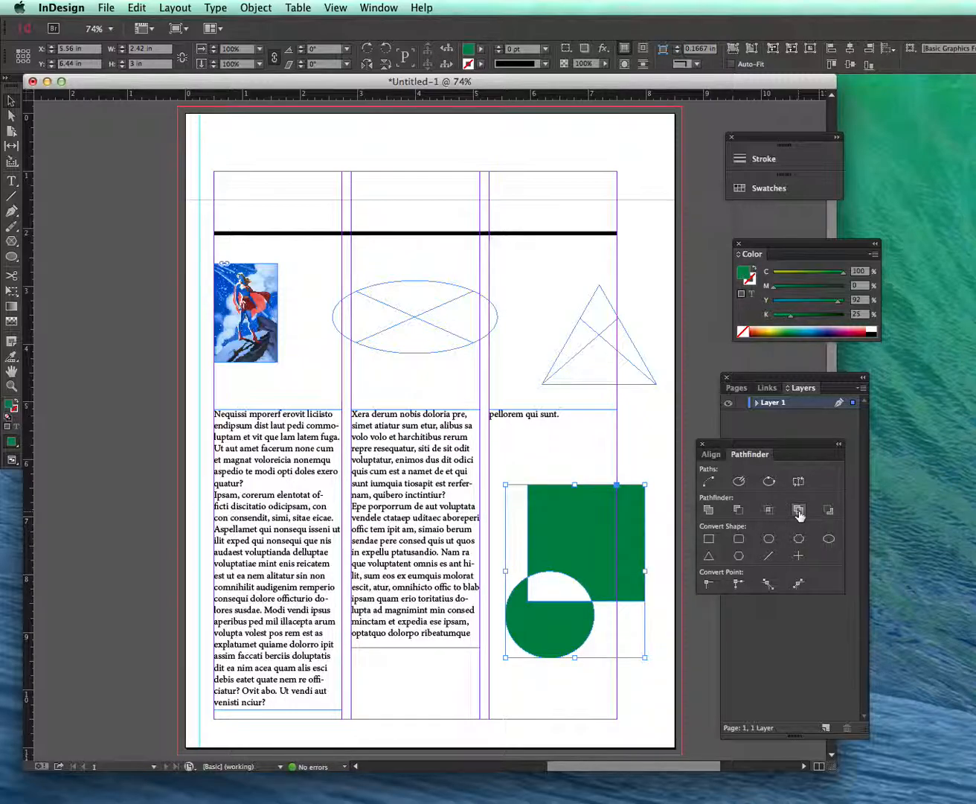
{"action": "key", "text": "super+z"}
{"action": "left_click", "coordinate": [658, 657]}
Try Convert Shape options on the olive rectangle, including a triangle, and undo them to restore the rectangle
{"action": "left_click", "coordinate": [625, 566]}
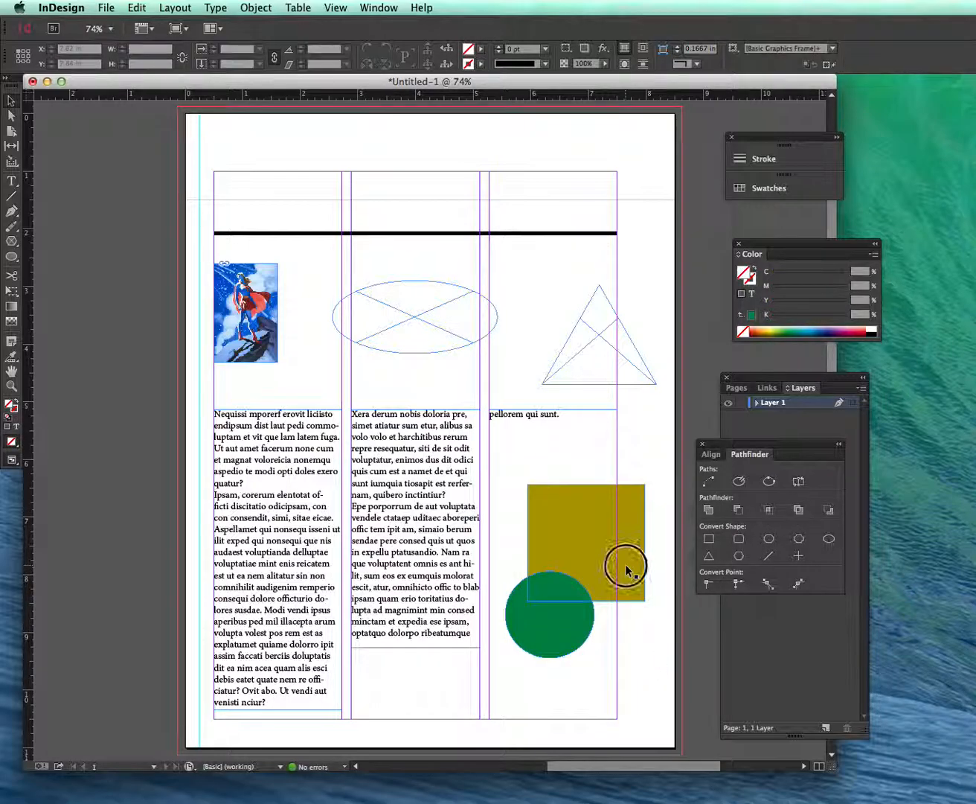
{"action": "left_click", "coordinate": [768, 546]}
{"action": "key", "text": "super+z"}
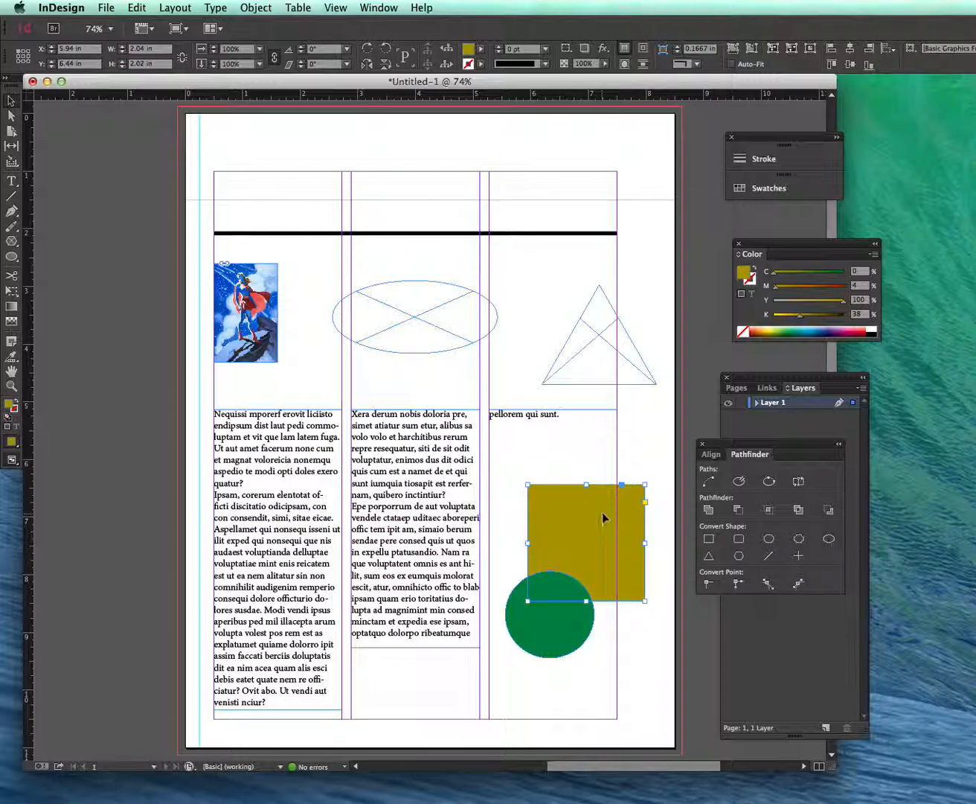
{"action": "left_click", "coordinate": [798, 538]}
{"action": "left_click", "coordinate": [739, 557]}
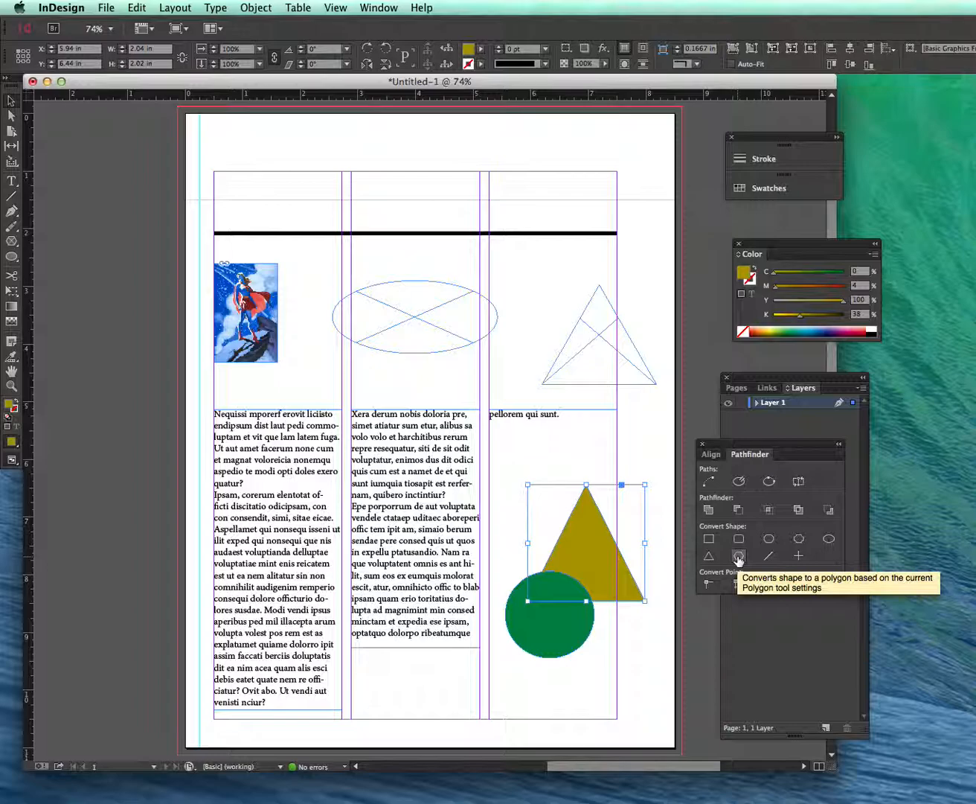
{"action": "key", "text": "super+z"}
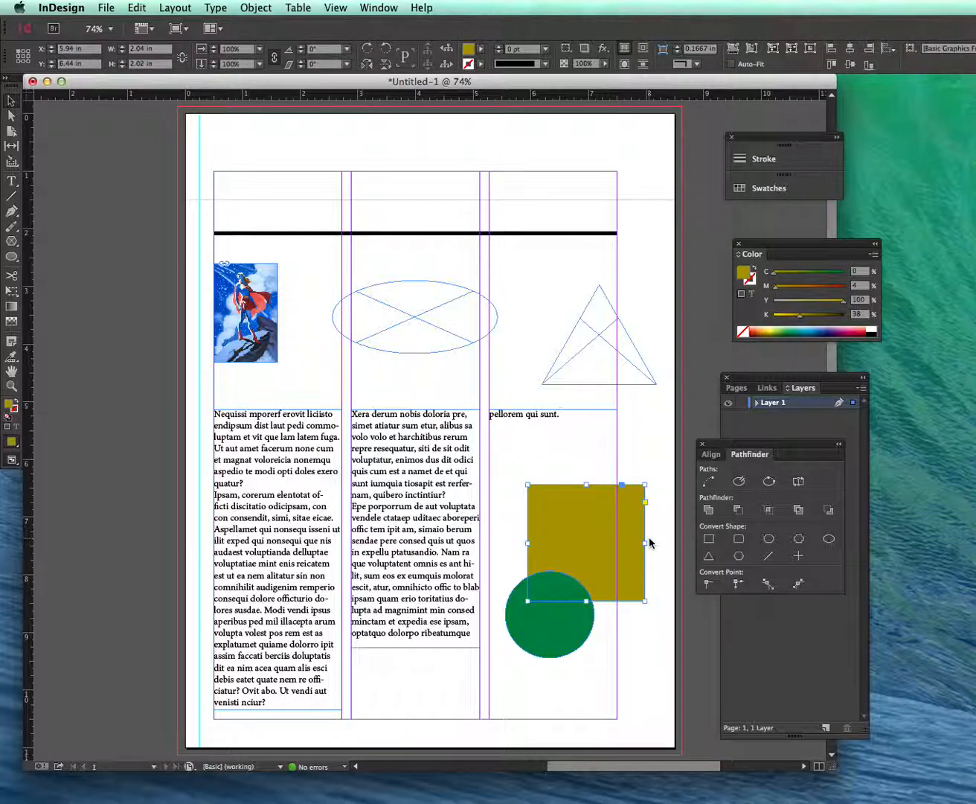
Enlarge the olive rectangle to about 2.24 in wide and 2.3 in high by extending its right and top edges
{"action": "left_click_drag", "start_coordinate": [645, 542], "coordinate": [657, 543]}
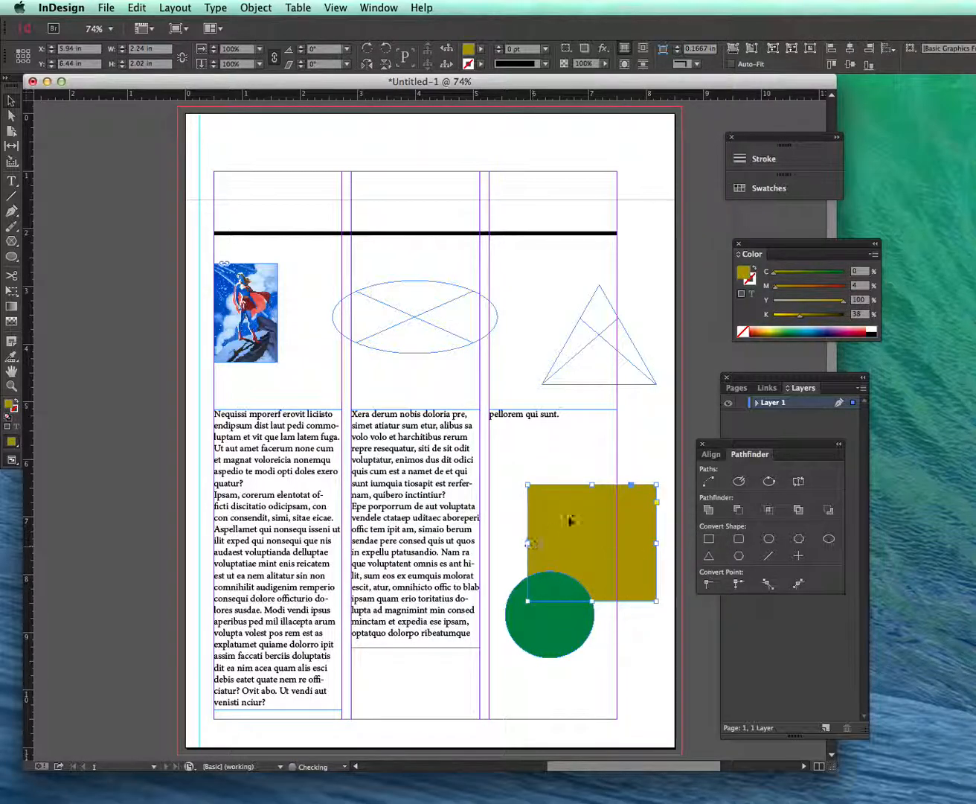
{"action": "left_click_drag", "start_coordinate": [593, 485], "coordinate": [592, 469]}
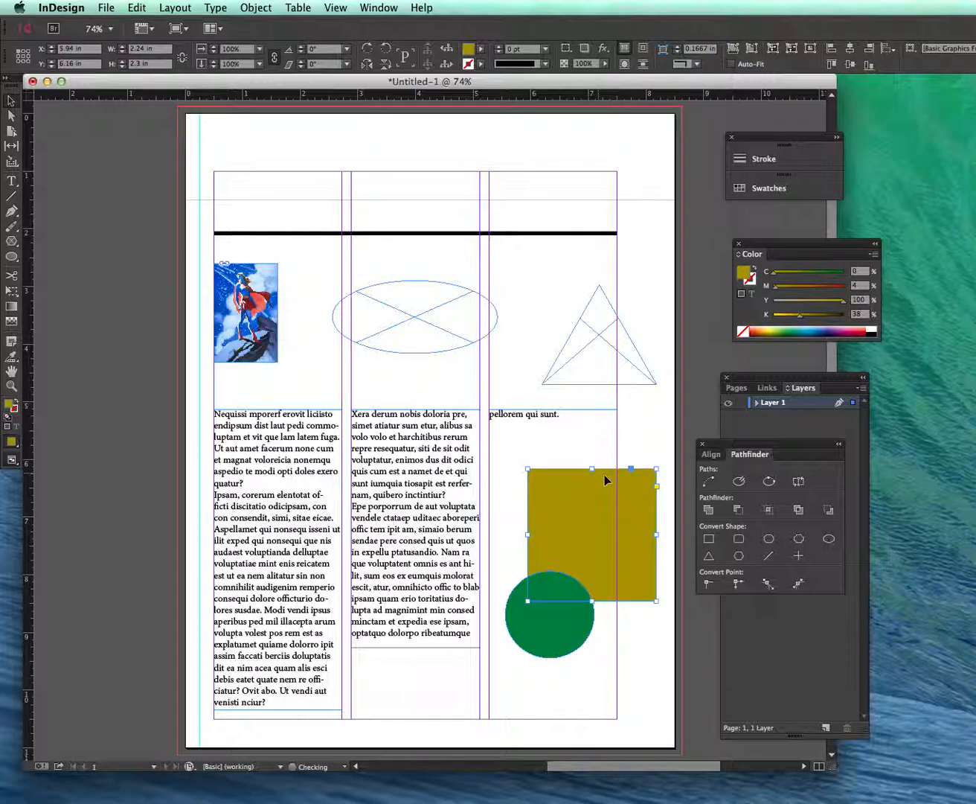
{"action": "left_click", "coordinate": [660, 509]}
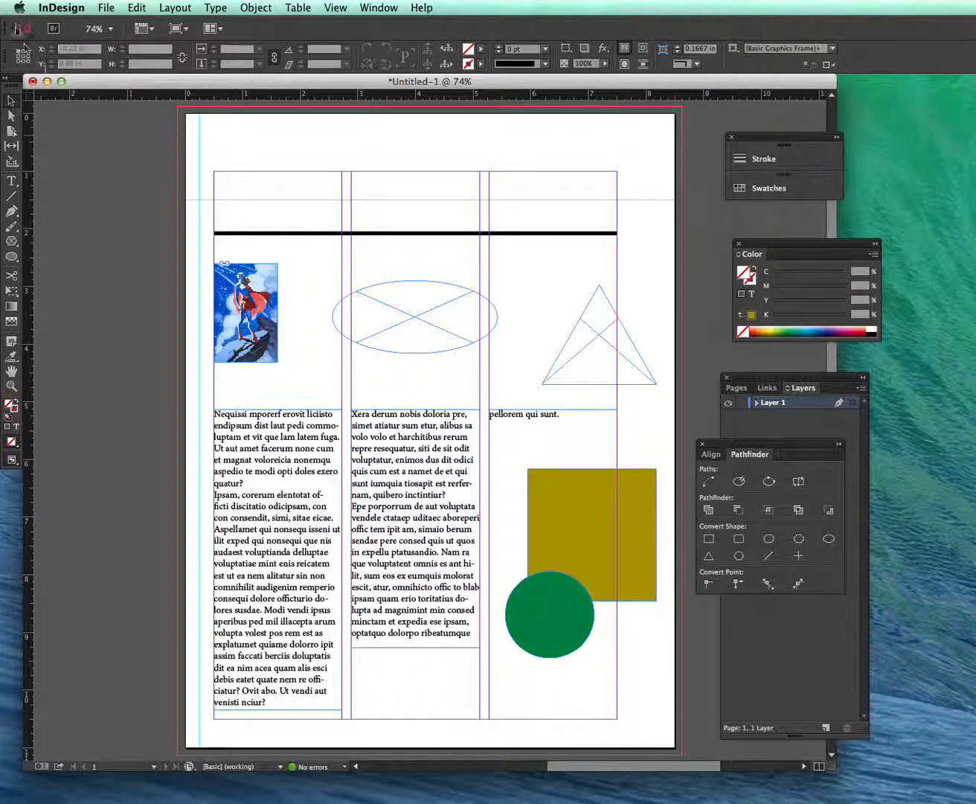
Distort the olive rectangle by moving its upper-left and lower-right anchor points inward with Direct Selection
{"action": "left_click", "coordinate": [12, 117]}
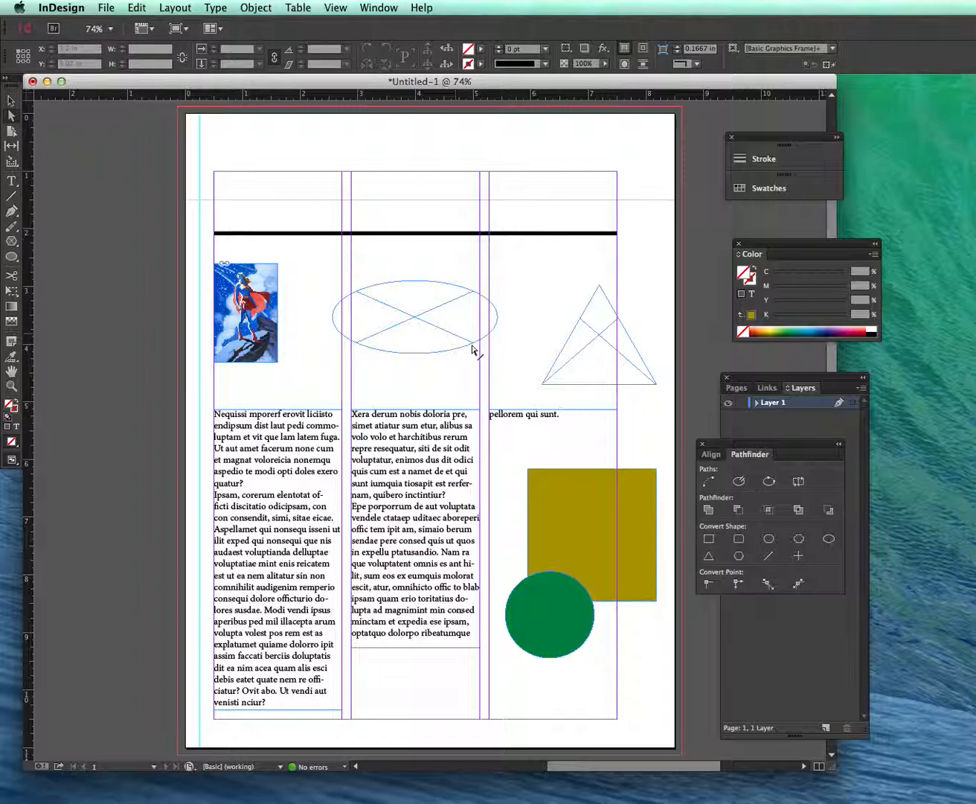
{"action": "left_click", "coordinate": [576, 470]}
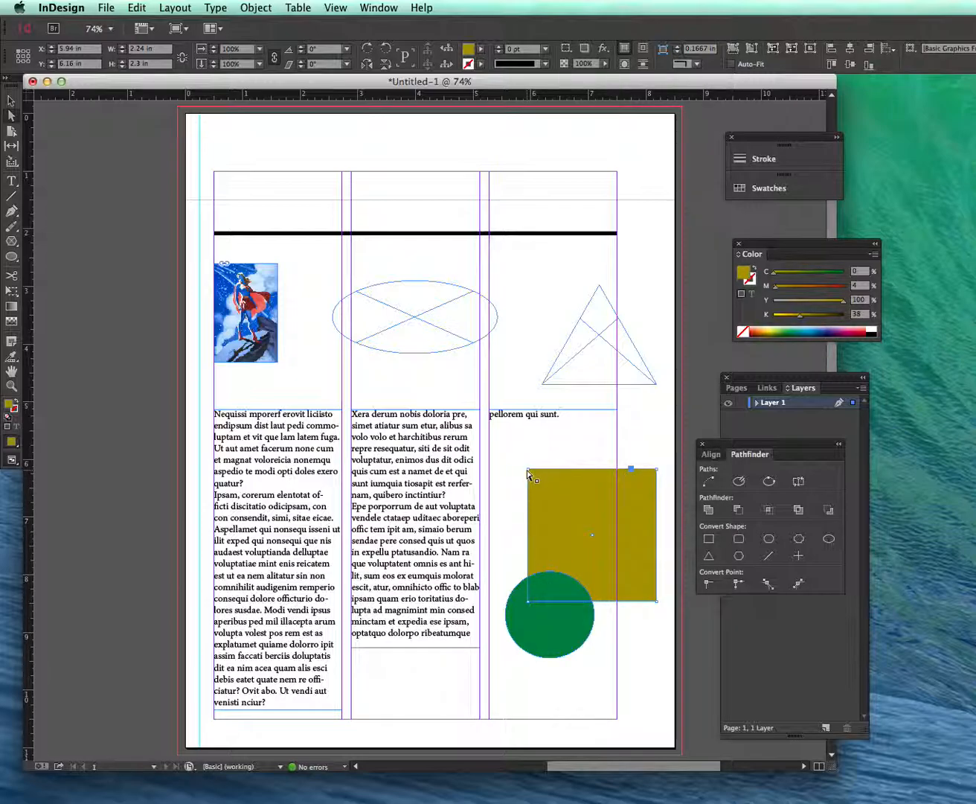
{"action": "left_click_drag", "start_coordinate": [529, 470], "coordinate": [592, 495]}
{"action": "left_click_drag", "start_coordinate": [658, 601], "coordinate": [639, 559]}
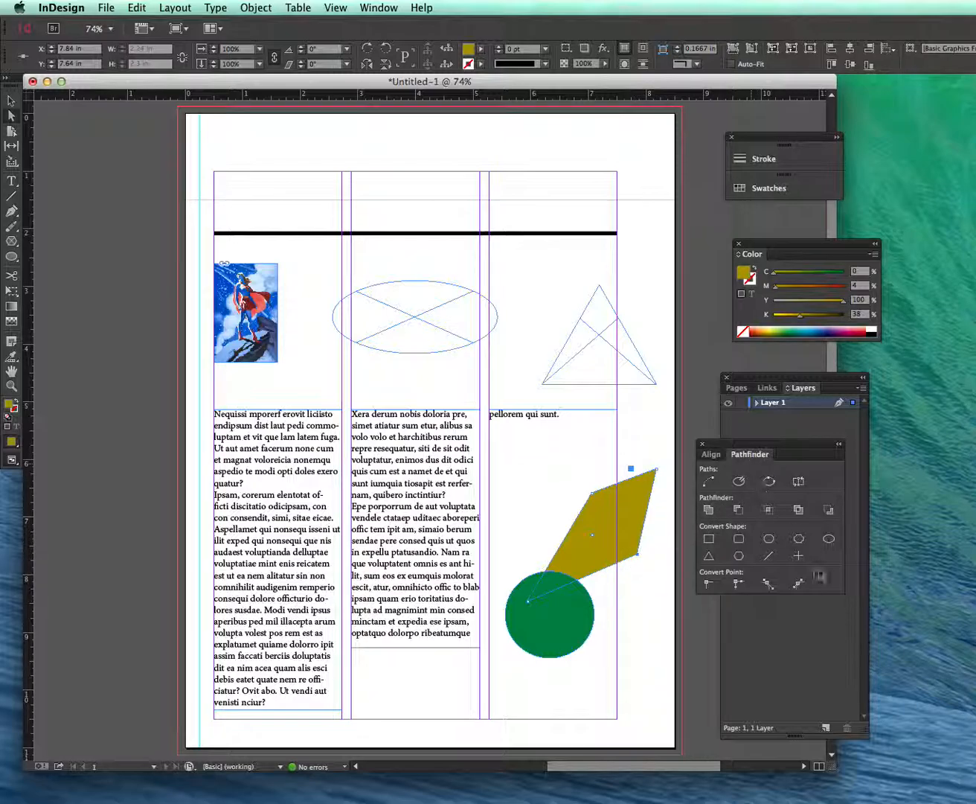
Convert the olive shape's lower-right anchor point to a smooth curve and lengthen both of its direction handles
{"action": "left_click", "coordinate": [767, 585]}
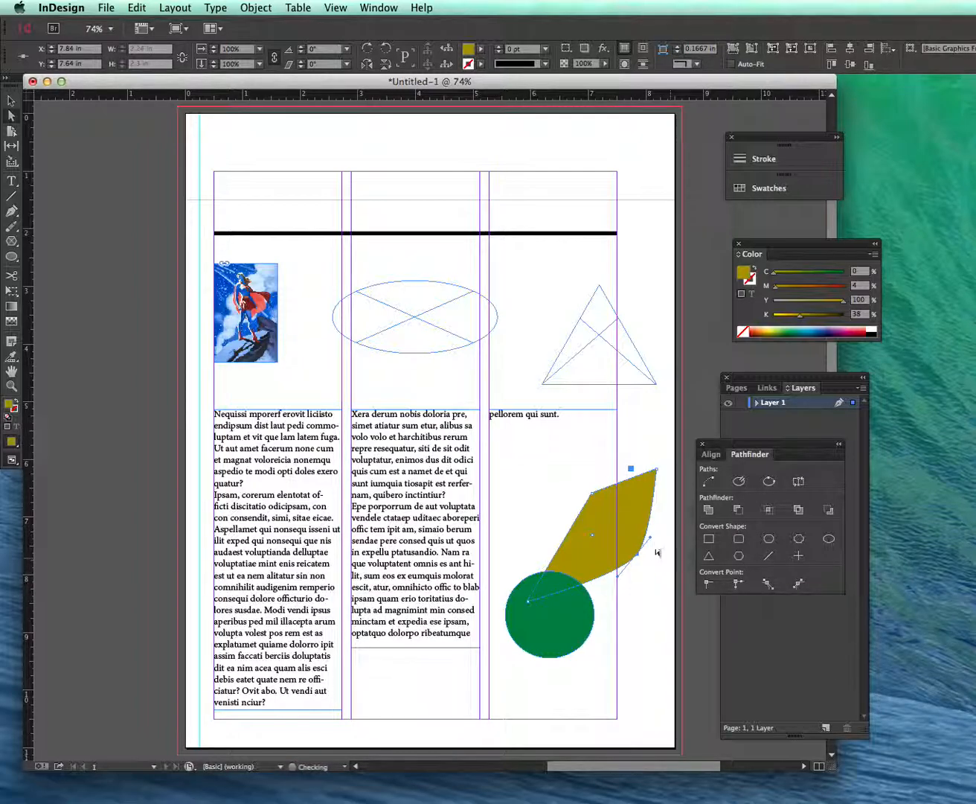
{"action": "left_click_drag", "start_coordinate": [651, 538], "coordinate": [665, 517]}
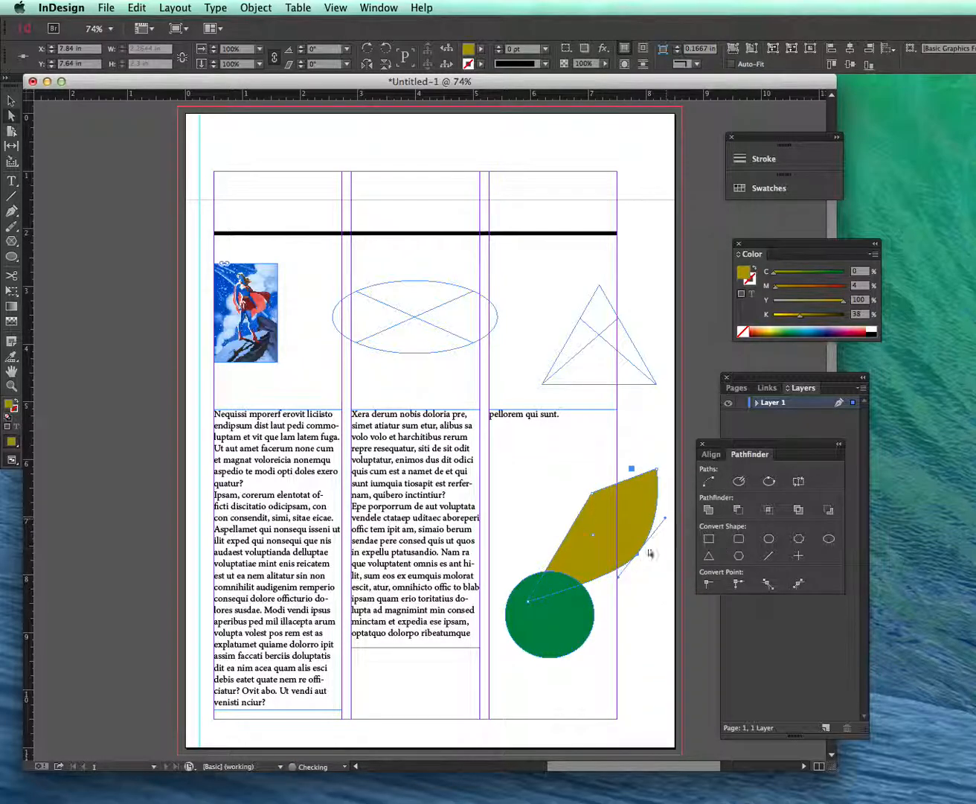
{"action": "left_click_drag", "start_coordinate": [618, 578], "coordinate": [599, 605]}
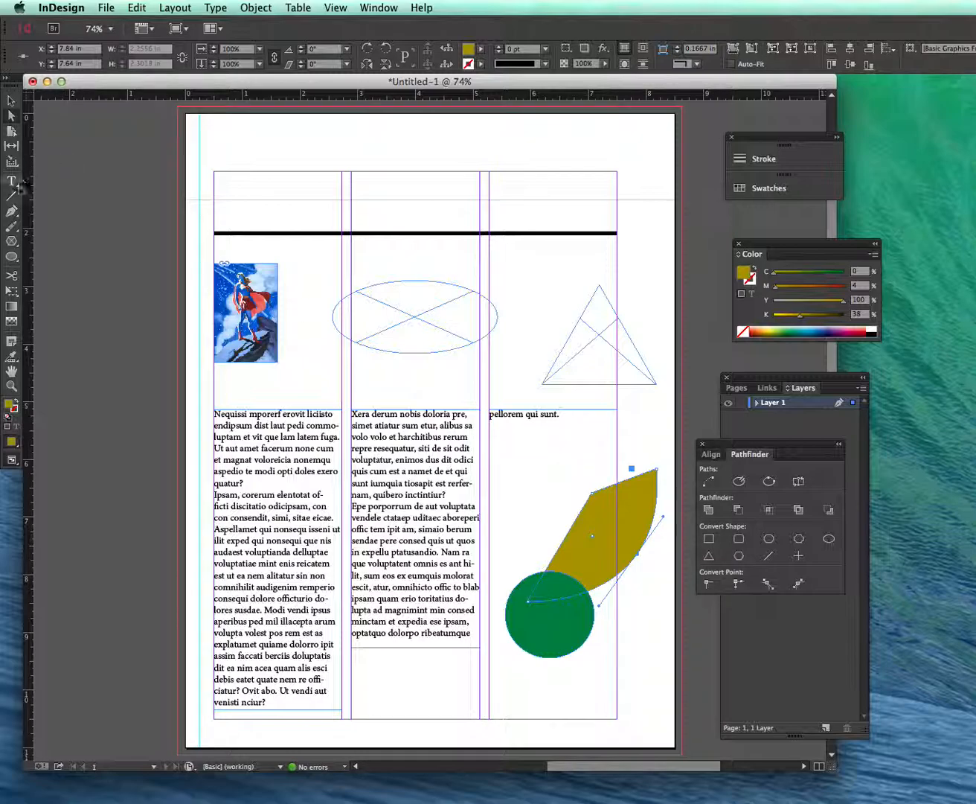
Convert the olive shape's upper-left corner to a curve with the Convert Direction Point tool and adjust its handle for a leaf-like outline
{"action": "left_click_drag", "start_coordinate": [16, 214], "coordinate": [42, 255]}
{"action": "left_click_drag", "start_coordinate": [593, 493], "coordinate": [517, 493]}
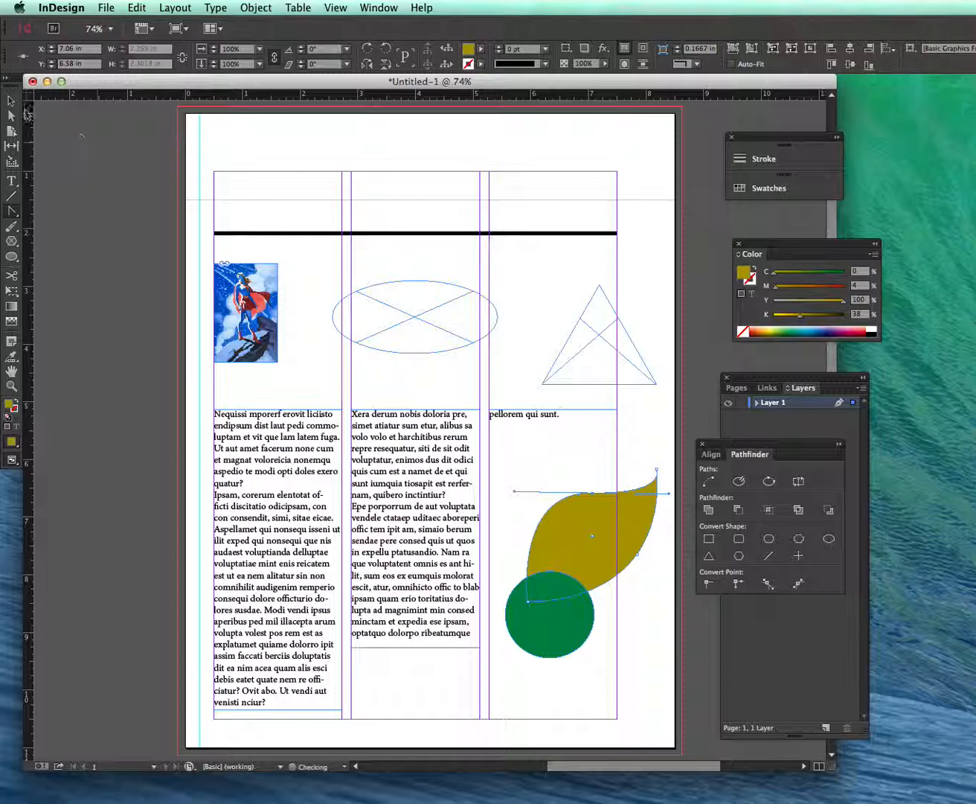
{"action": "left_click", "coordinate": [11, 115]}
{"action": "mouse_move", "coordinate": [675, 498]}
{"action": "left_mouse_down"}
{"action": "mouse_move", "coordinate": [665, 488]}
{"action": "mouse_move", "coordinate": [624, 500]}
{"action": "mouse_move", "coordinate": [666, 514]}
{"action": "left_mouse_up"}
{"action": "left_click", "coordinate": [669, 523]}
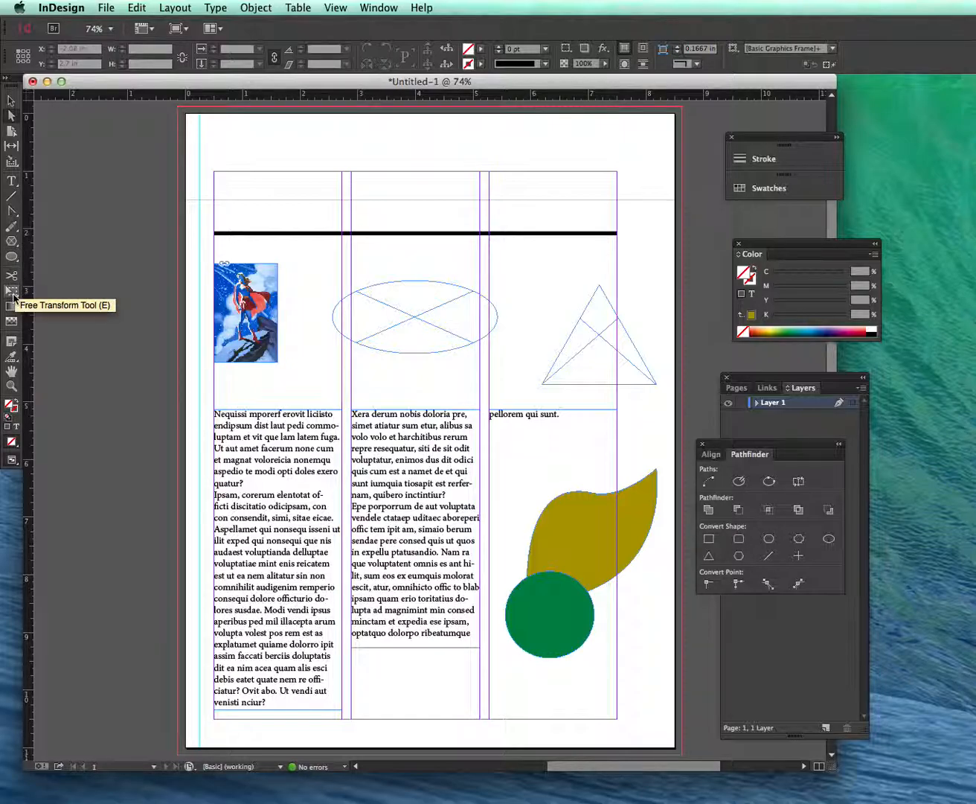
Try enlarging the caped heroine image together with its frame to about 4.4 by 6.84 in with Free Transform, and undo it
{"action": "left_click", "coordinate": [261, 305]}
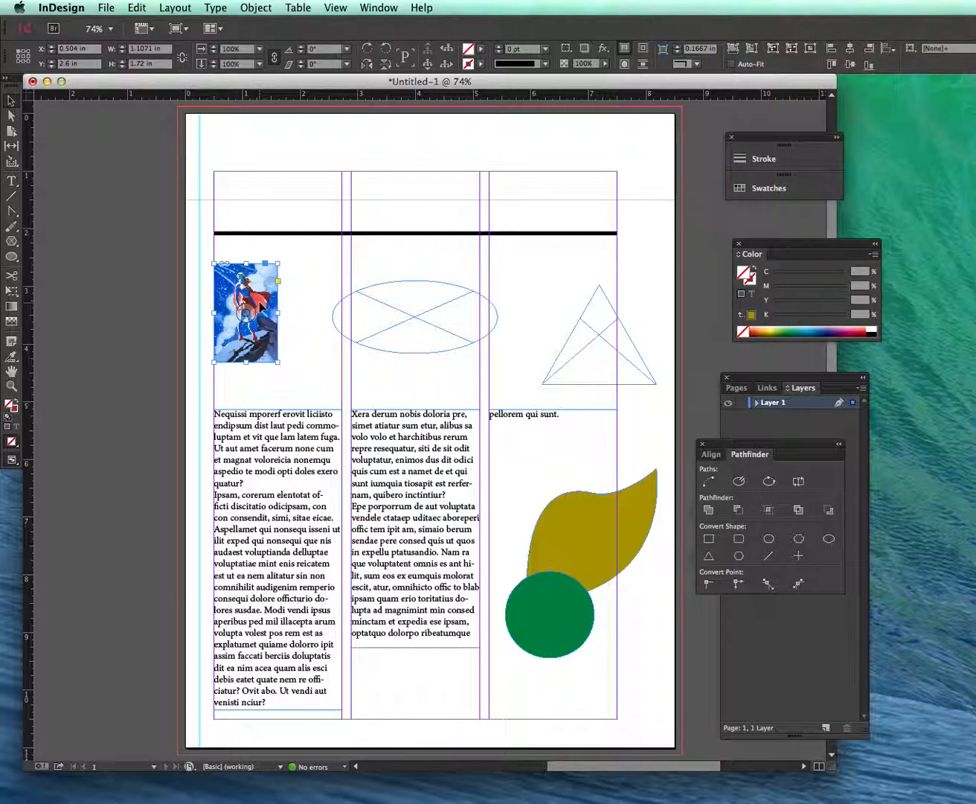
{"action": "left_click", "coordinate": [15, 294]}
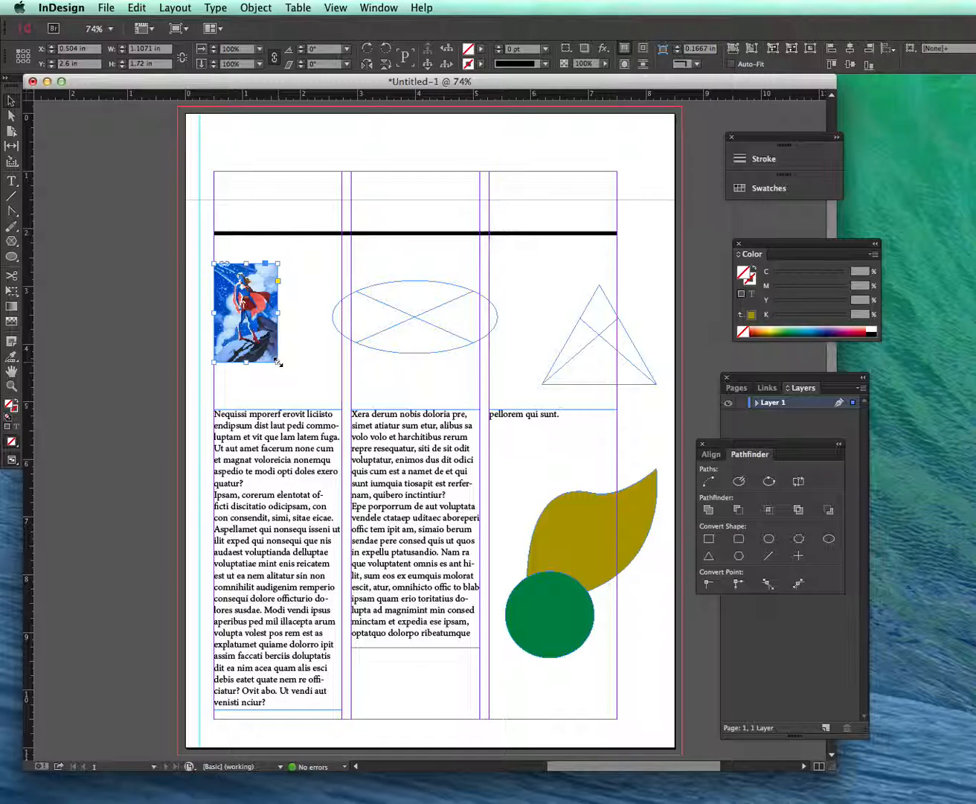
{"action": "left_click_drag", "start_coordinate": [278, 362], "coordinate": [471, 551]}
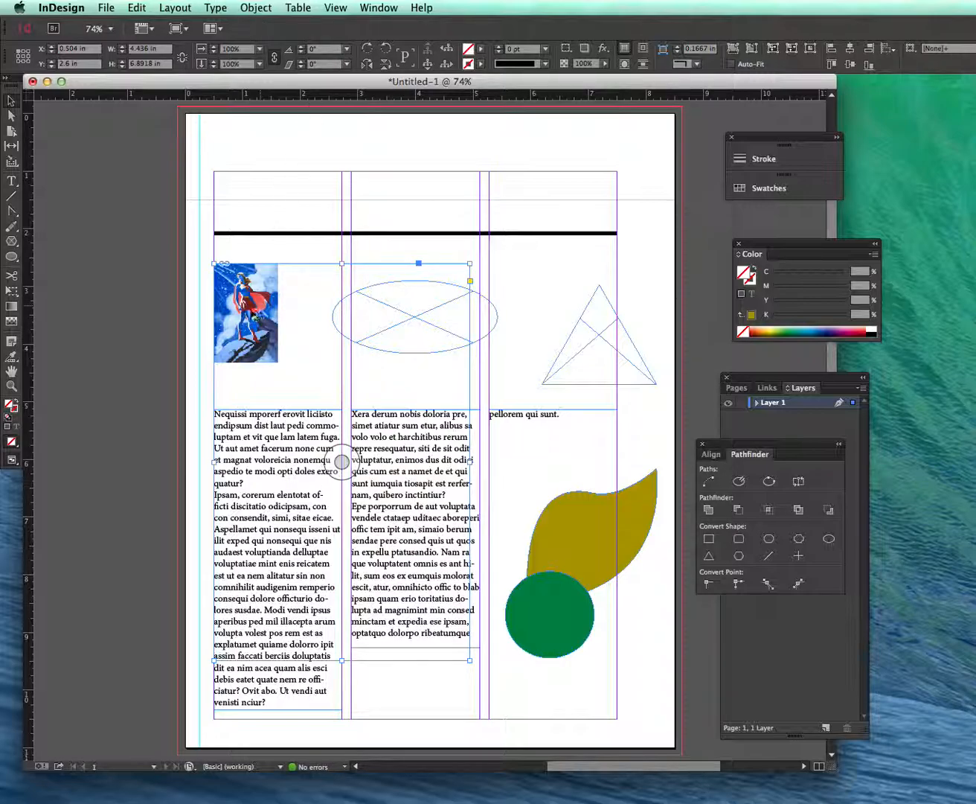
{"action": "key", "text": "super+z"}
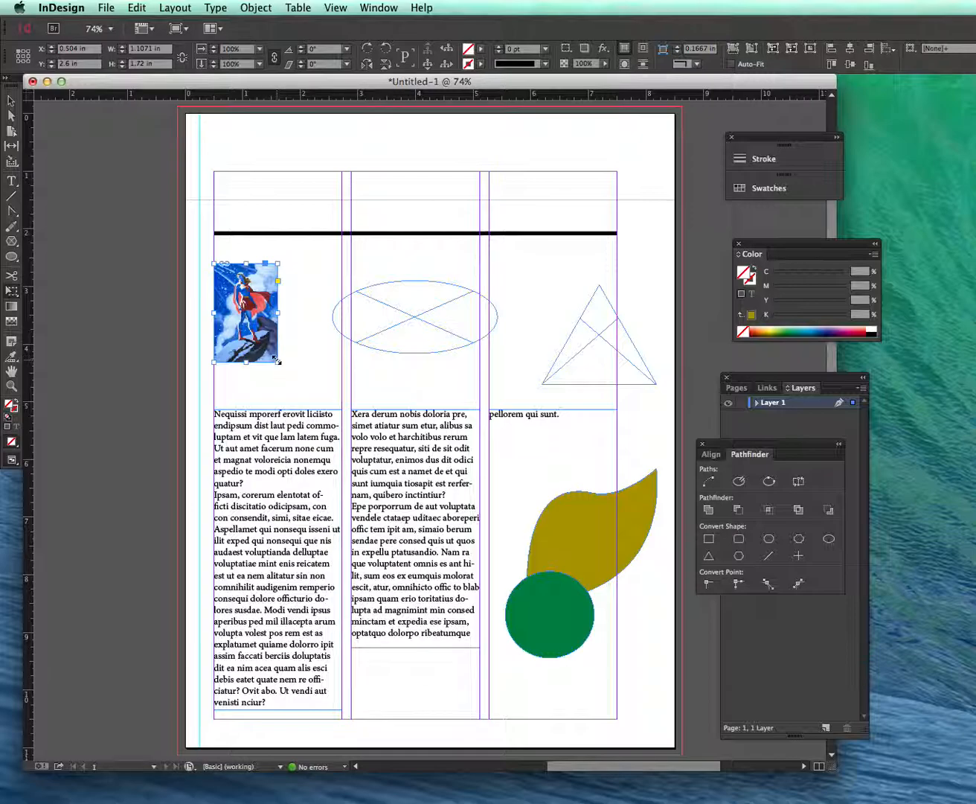
{"action": "left_click_drag", "start_coordinate": [277, 360], "coordinate": [509, 634]}
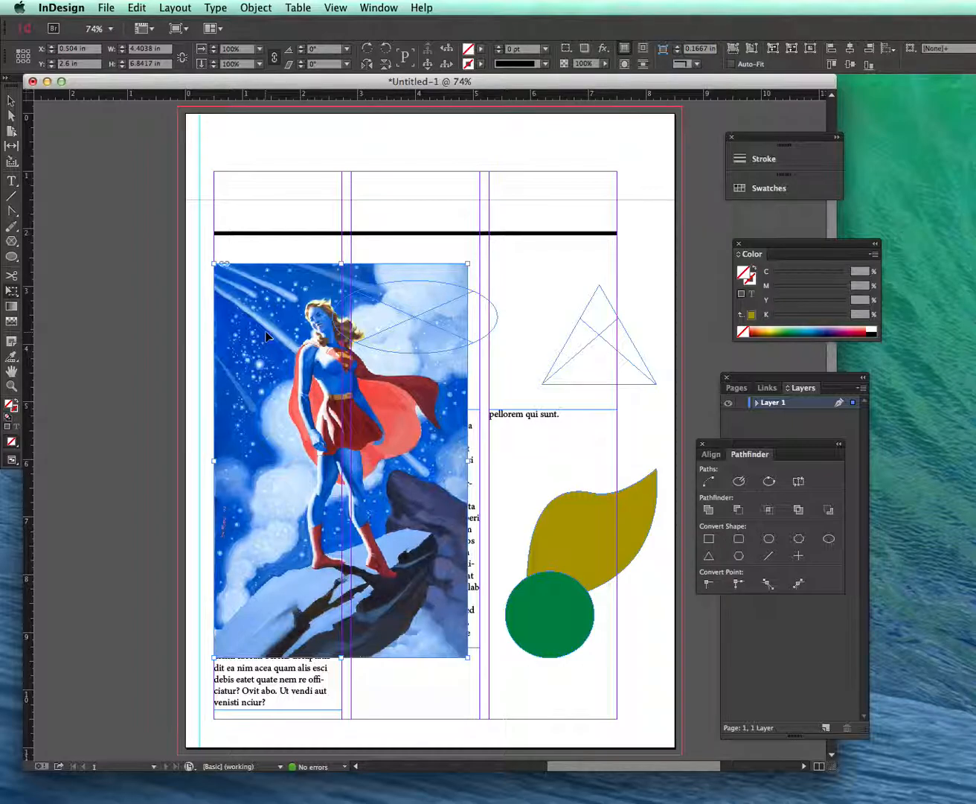
{"action": "key", "text": "super+z"}
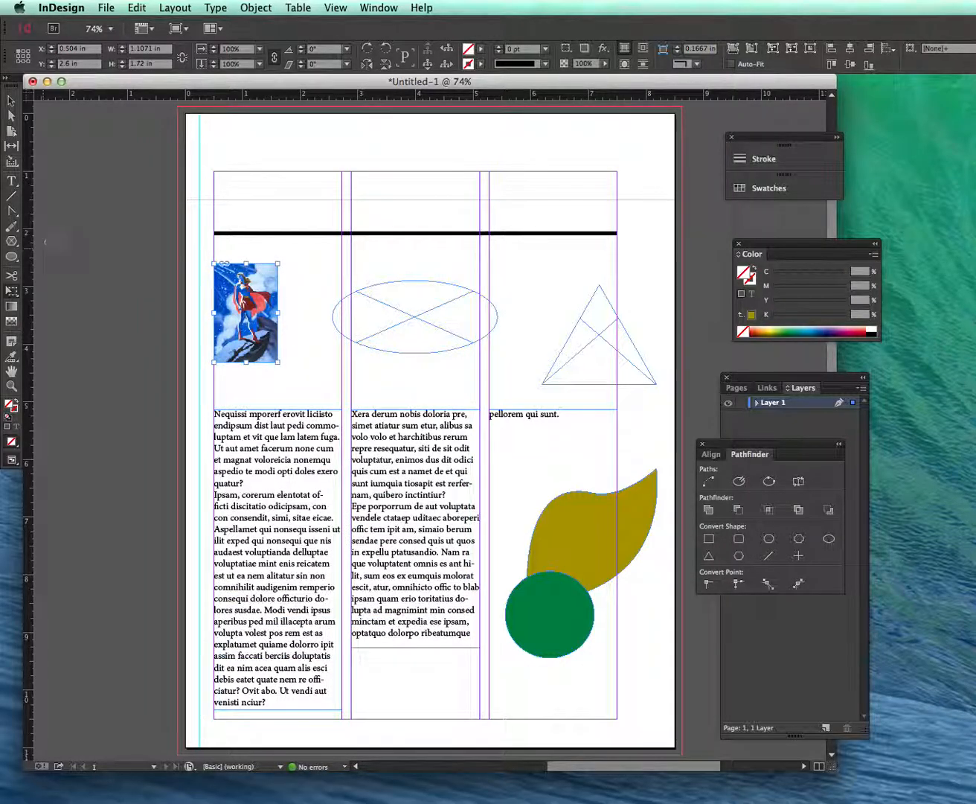
Scale the image content inside its frame to about 59.3% and reposition it so the figure's head and torso fill the frame
{"action": "left_click", "coordinate": [14, 117]}
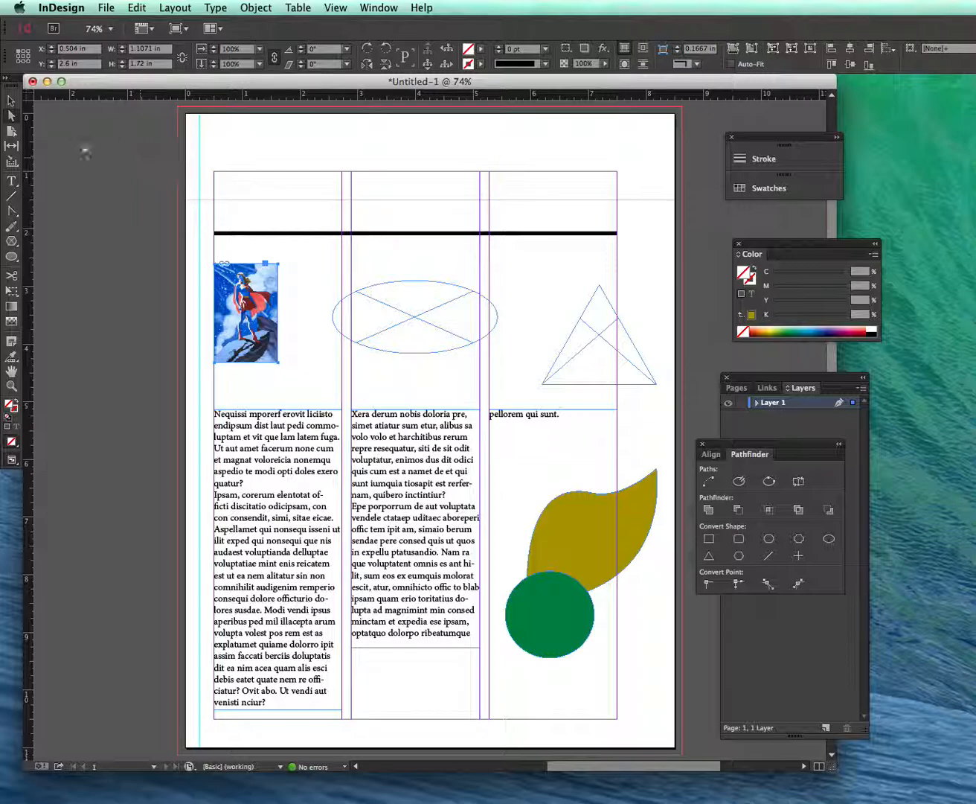
{"action": "left_click", "coordinate": [245, 298]}
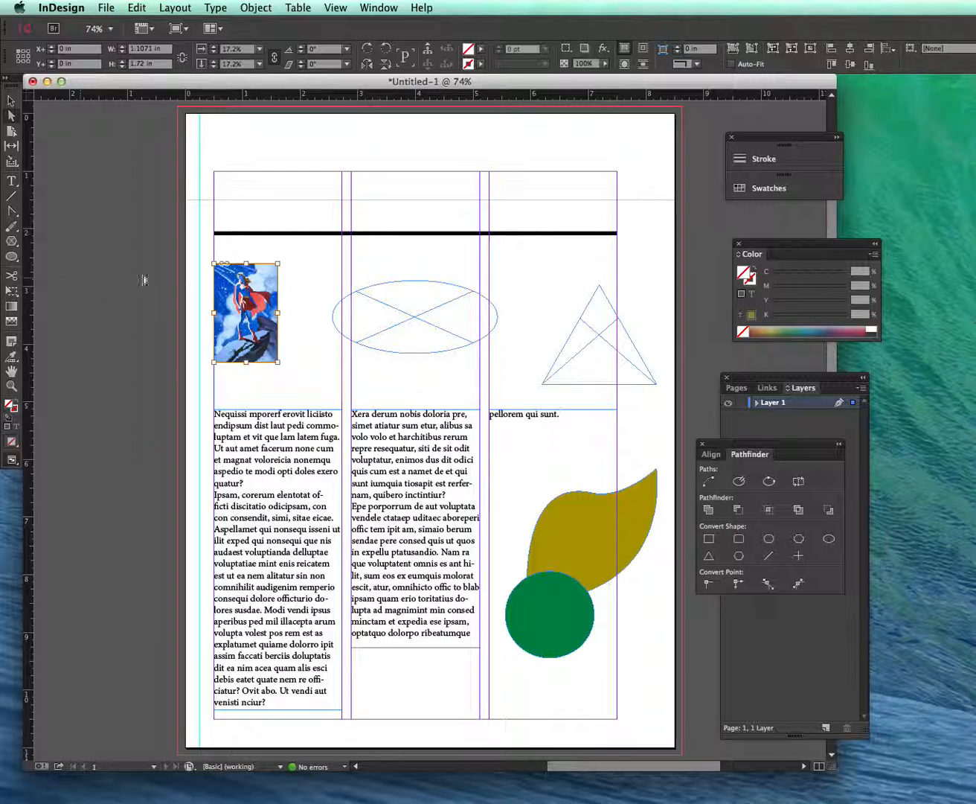
{"action": "left_click_drag", "start_coordinate": [278, 362], "coordinate": [436, 515]}
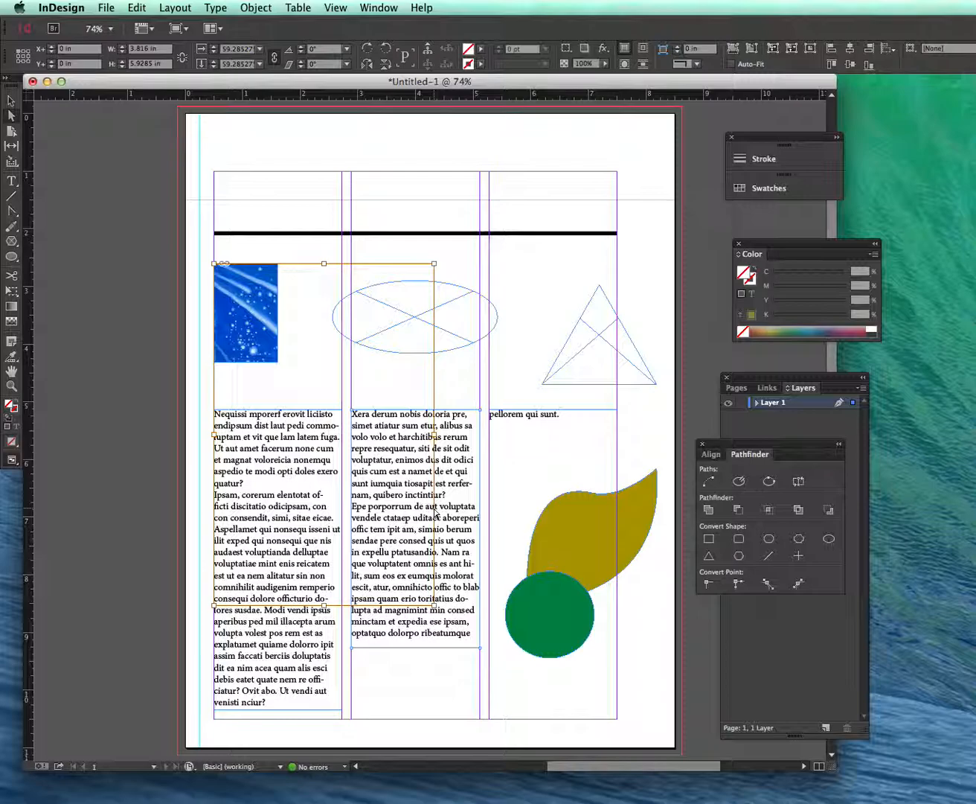
{"action": "mouse_move", "coordinate": [250, 339]}
{"action": "left_mouse_down"}
{"action": "mouse_move", "coordinate": [223, 311]}
{"action": "mouse_move", "coordinate": [244, 341]}
{"action": "left_mouse_up"}
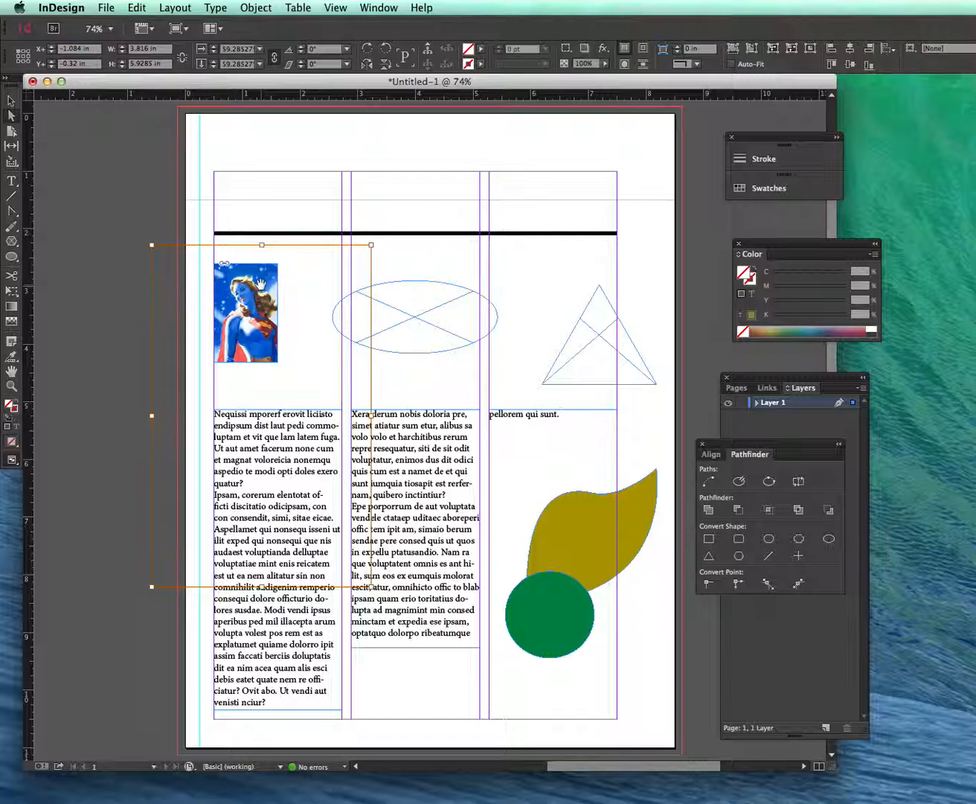
{"action": "left_click_drag", "start_coordinate": [226, 282], "coordinate": [226, 314]}
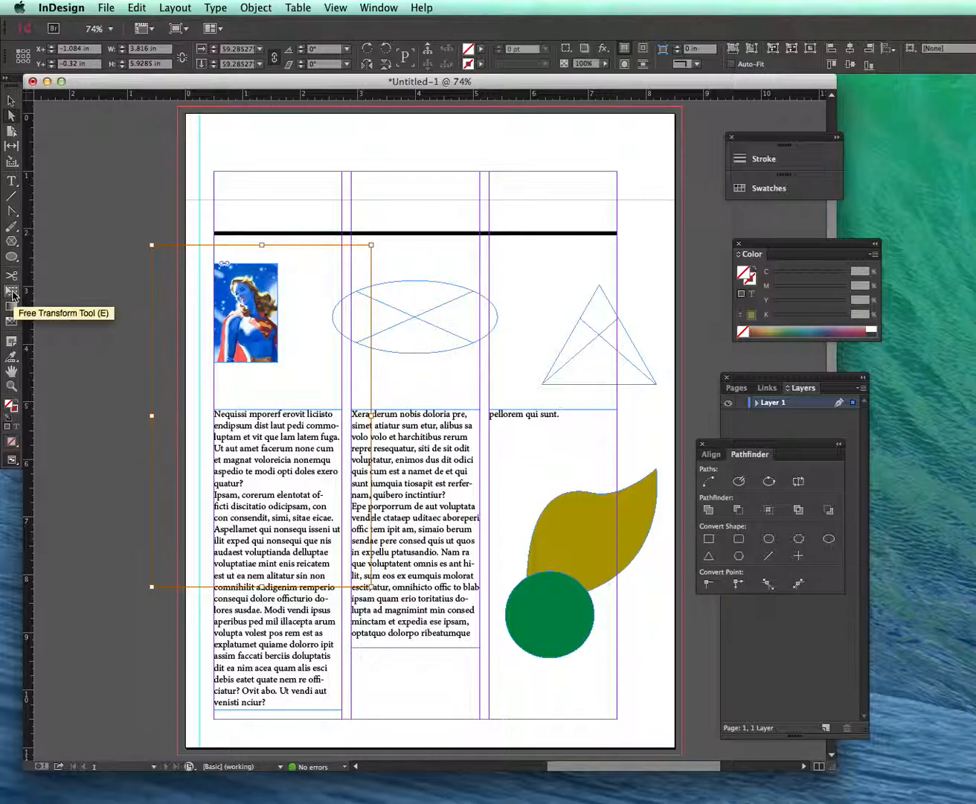
{"action": "left_click", "coordinate": [224, 149]}
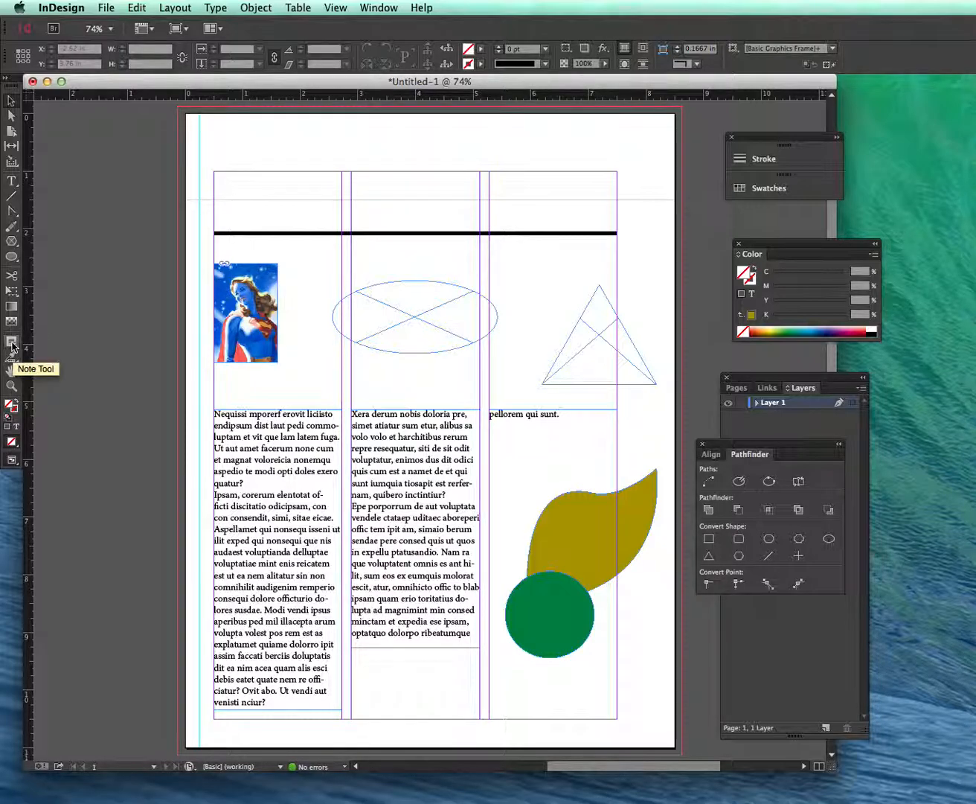
Draw a text frame across all three columns, from the top margin to just above the thick black line
{"action": "left_click", "coordinate": [11, 385]}
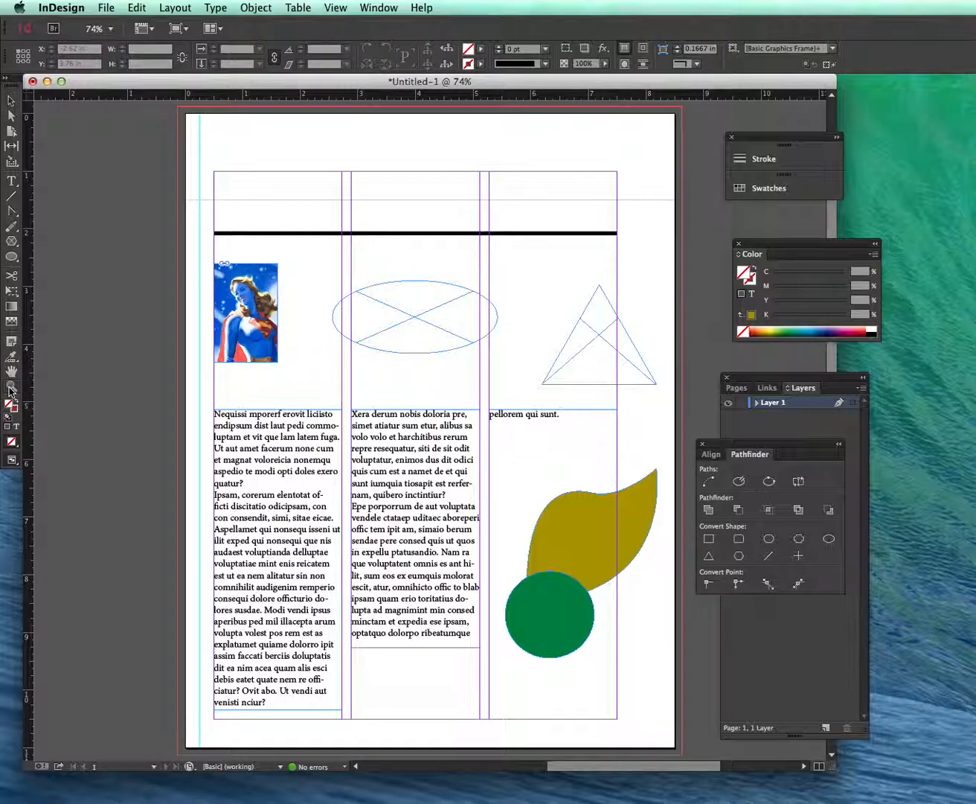
{"action": "left_click", "coordinate": [322, 388]}
{"action": "left_click", "coordinate": [543, 408]}
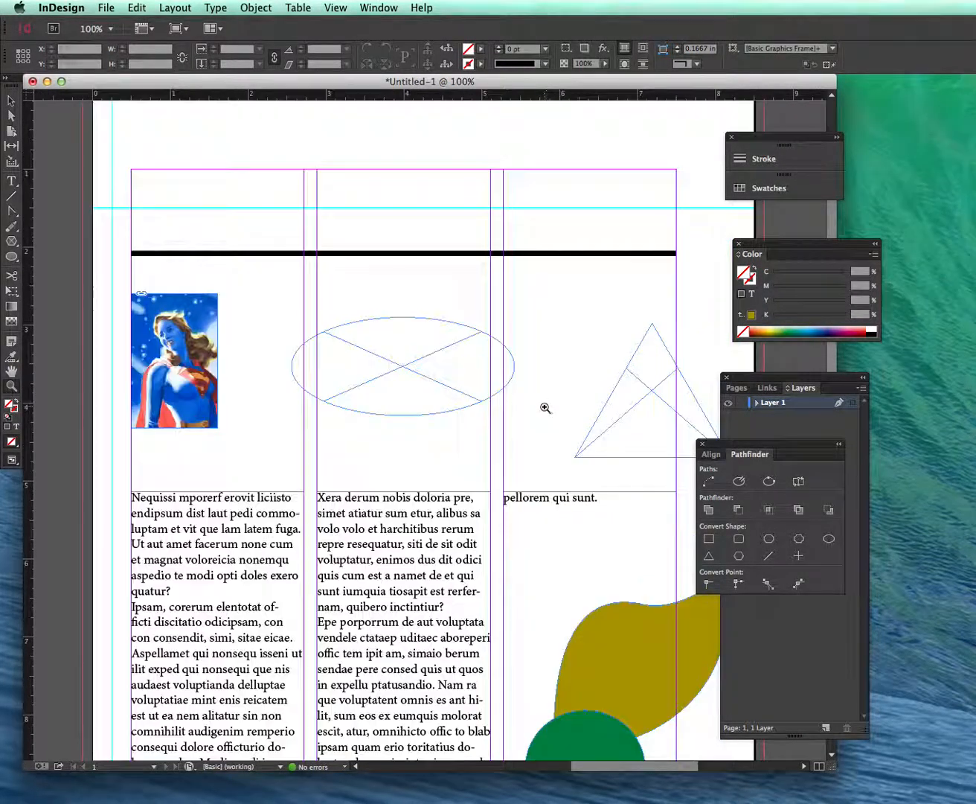
{"action": "left_click", "coordinate": [250, 370], "text": "alt"}
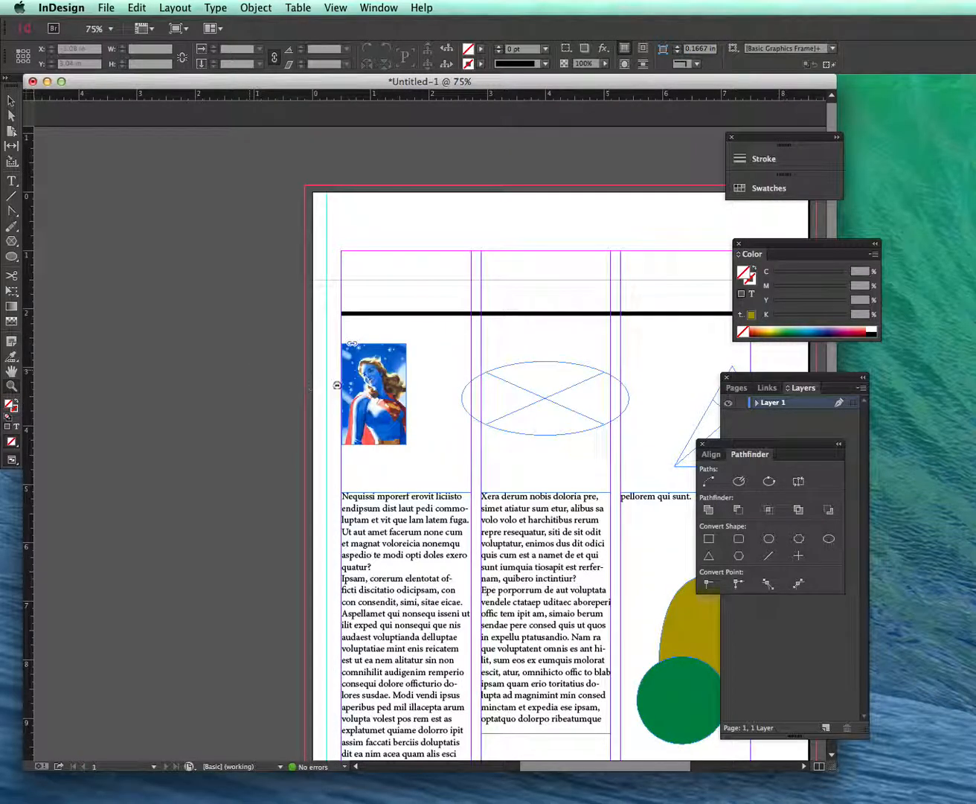
{"action": "left_click", "coordinate": [391, 386], "text": "alt"}
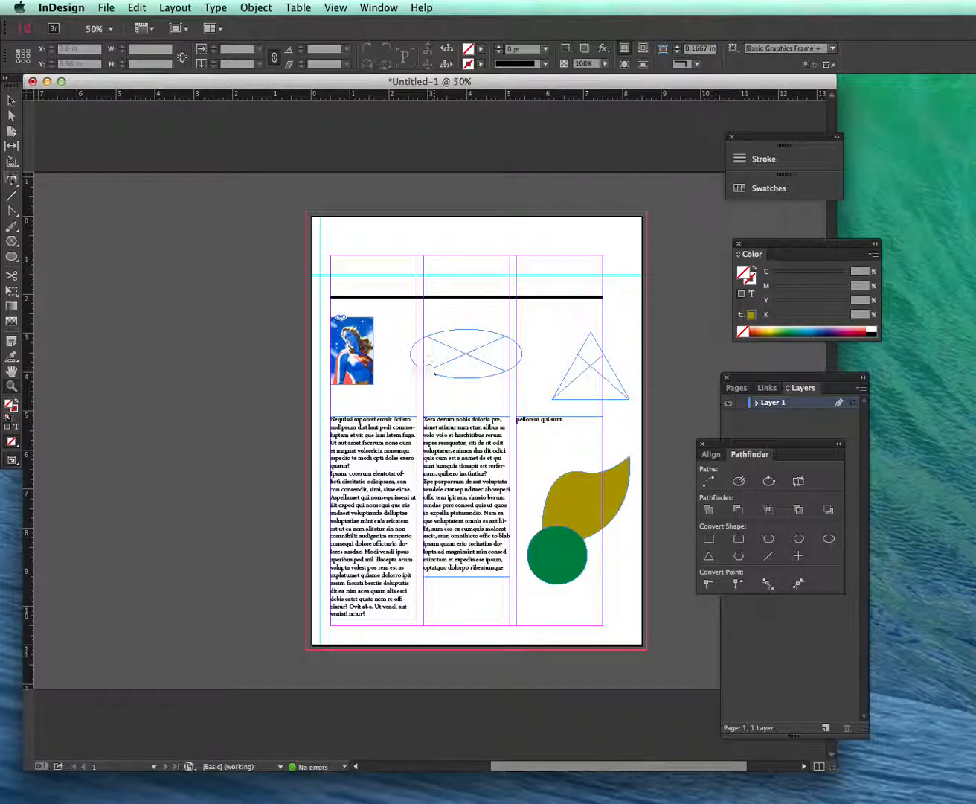
{"action": "left_click", "coordinate": [11, 180]}
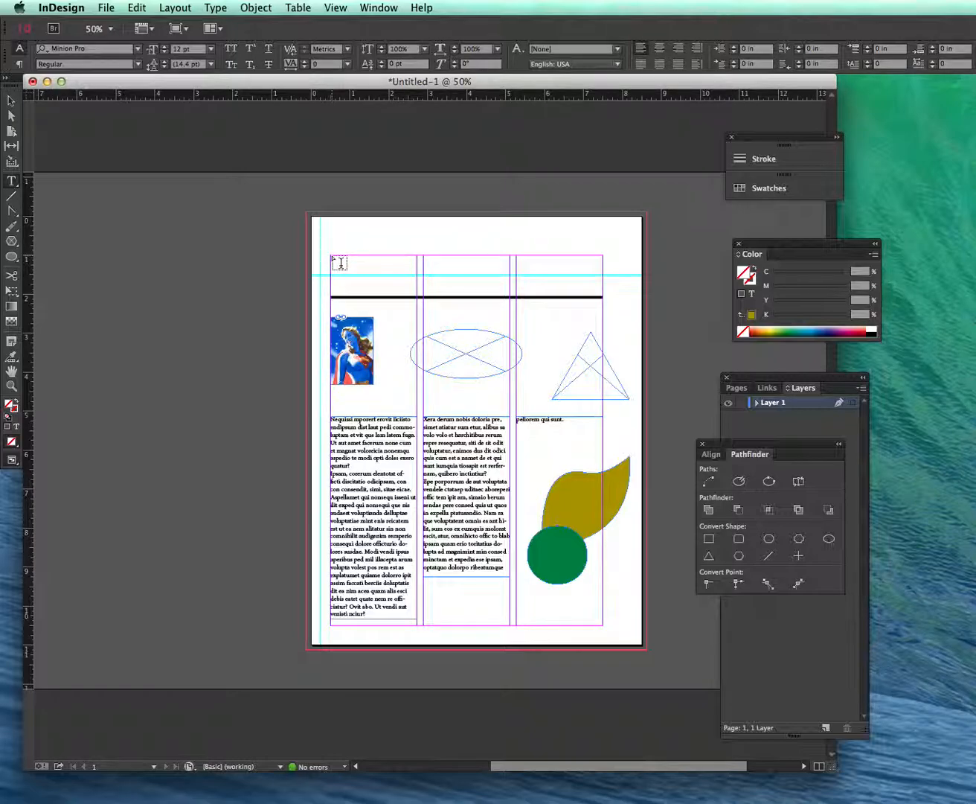
{"action": "left_click_drag", "start_coordinate": [340, 263], "coordinate": [603, 287]}
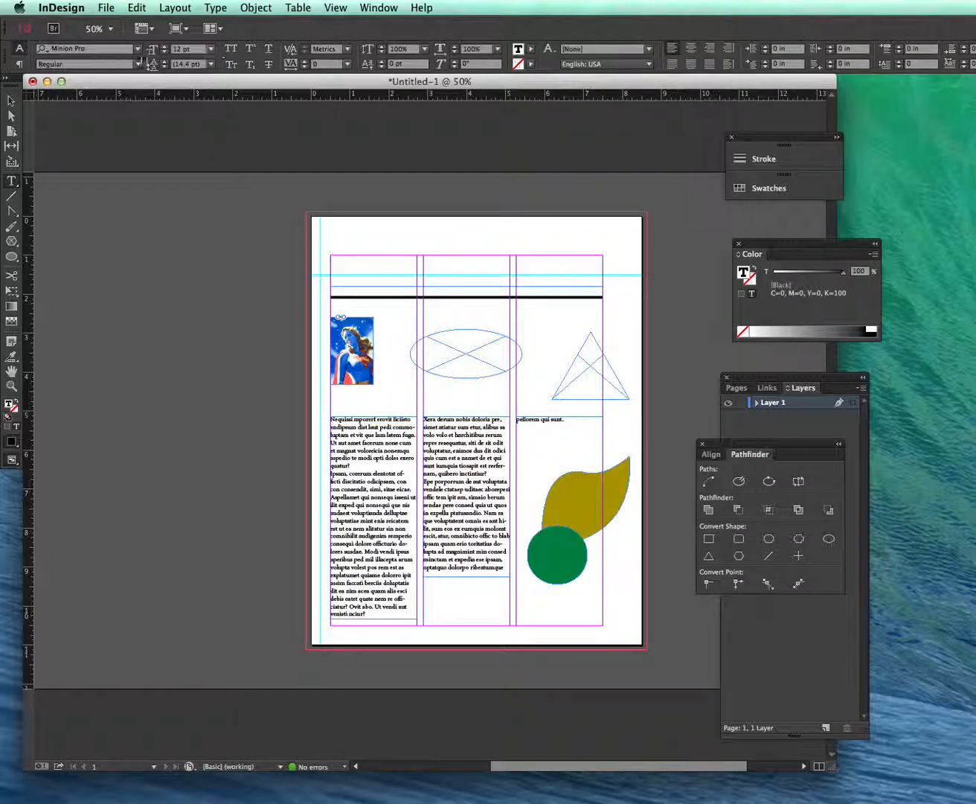
Enter the text "Headline" in the new frame above the thick black line
{"action": "type", "text": "Hej"}
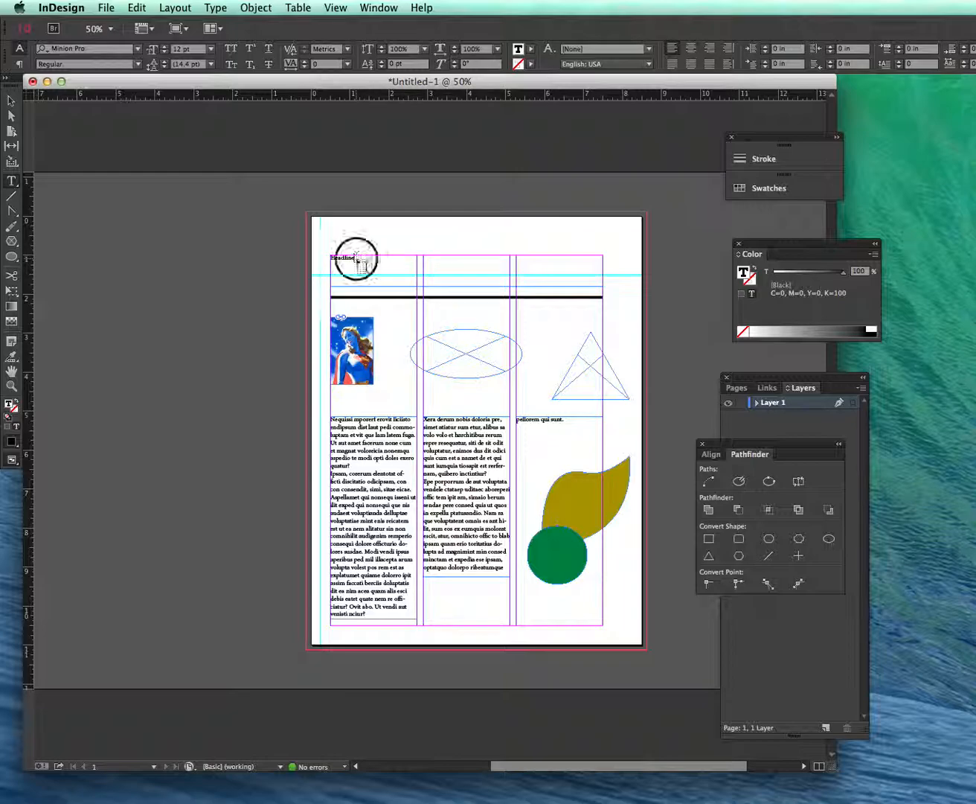
{"action": "scroll", "coordinate": [356, 258], "scroll_direction": "right", "scroll_amount": 5}
{"action": "left_click", "coordinate": [12, 384]}
{"action": "left_click", "coordinate": [232, 280]}
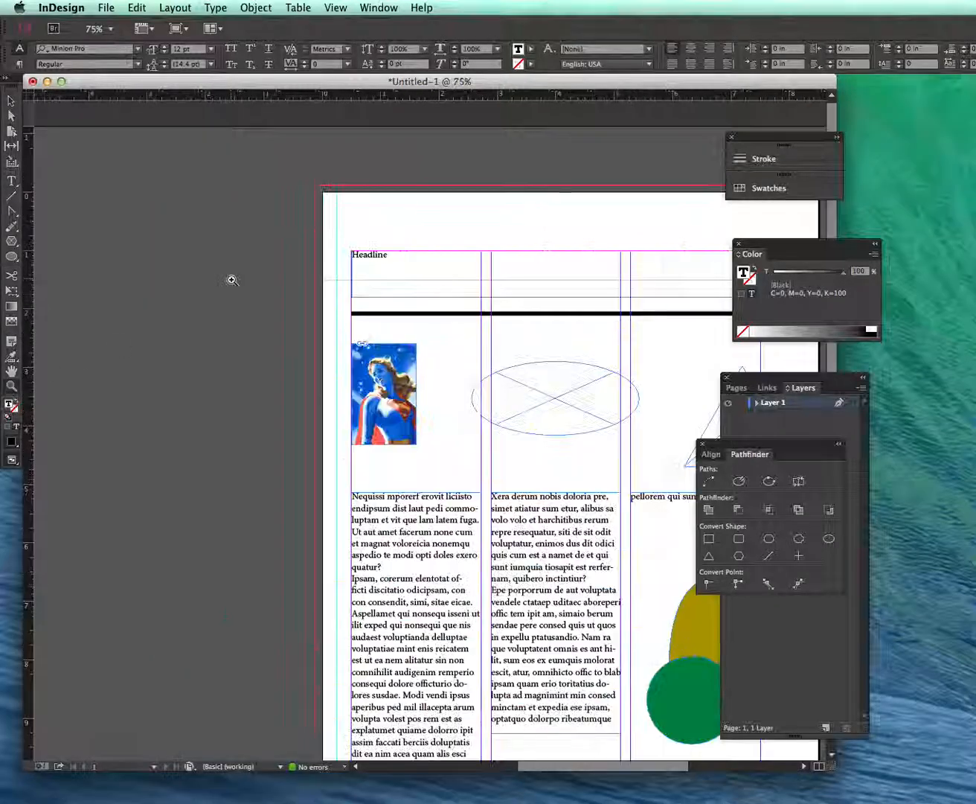
{"action": "left_click", "coordinate": [533, 305]}
{"action": "left_click", "coordinate": [13, 180]}
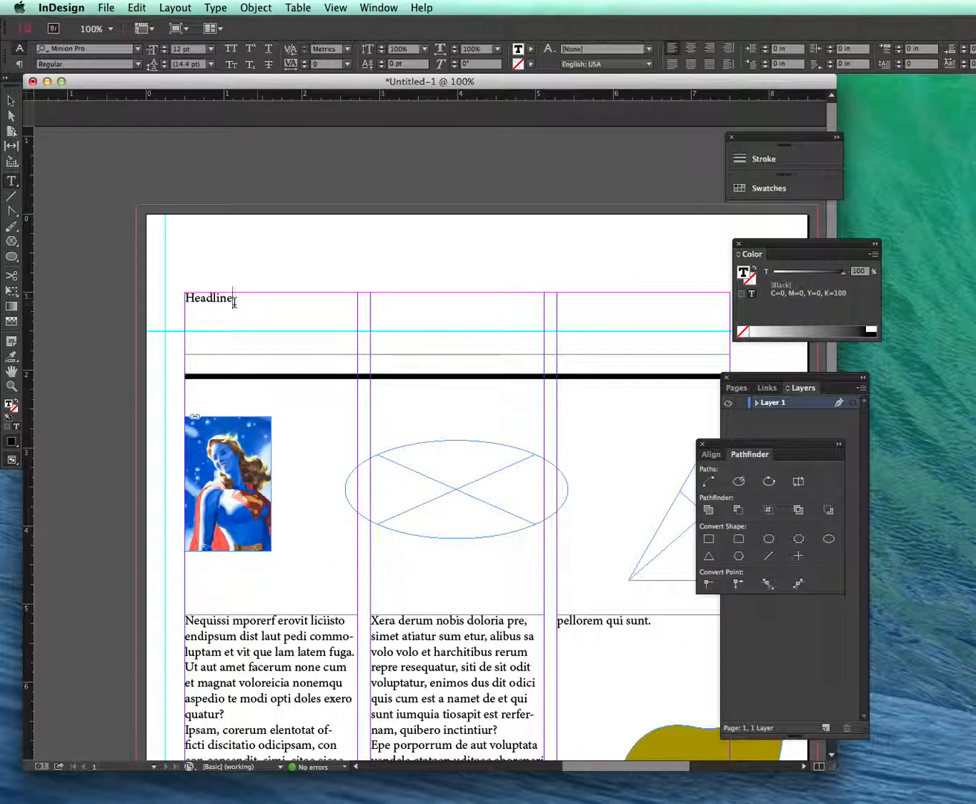
Format the headline word in Knot BRK at 48 pt and switch its font to Skia
{"action": "left_click_drag", "start_coordinate": [239, 298], "coordinate": [148, 298]}
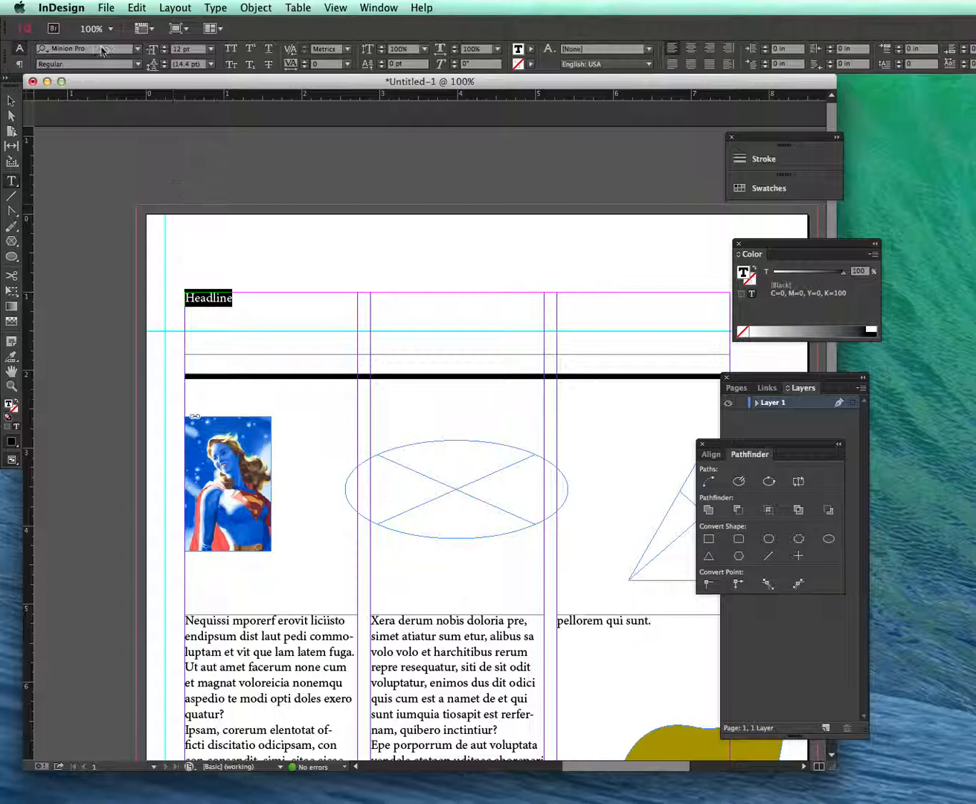
{"action": "left_click", "coordinate": [137, 49]}
{"action": "scroll", "coordinate": [179, 373], "scroll_direction": "down", "scroll_amount": 20}
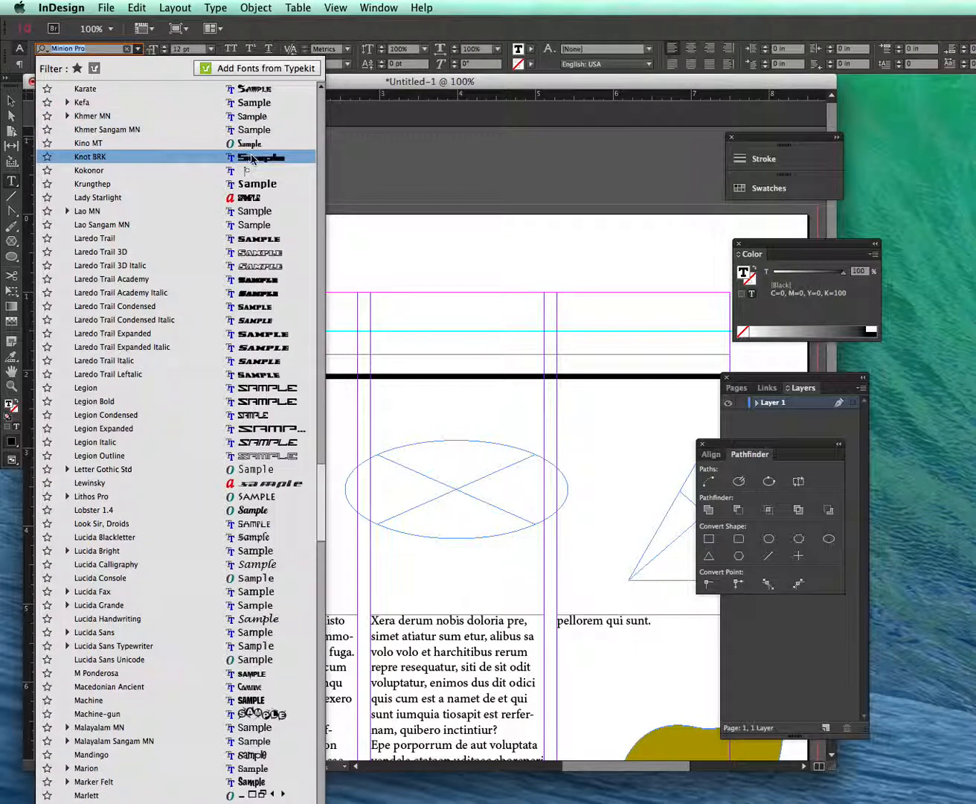
{"action": "left_click", "coordinate": [112, 158]}
{"action": "left_click", "coordinate": [212, 49]}
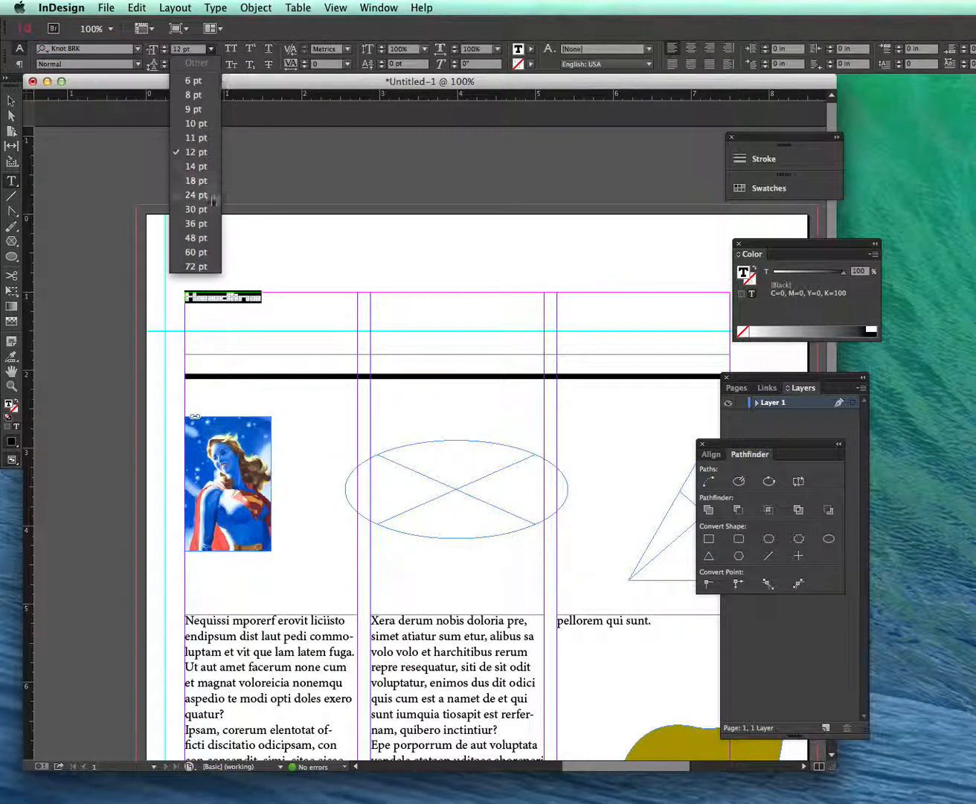
{"action": "left_click", "coordinate": [195, 237]}
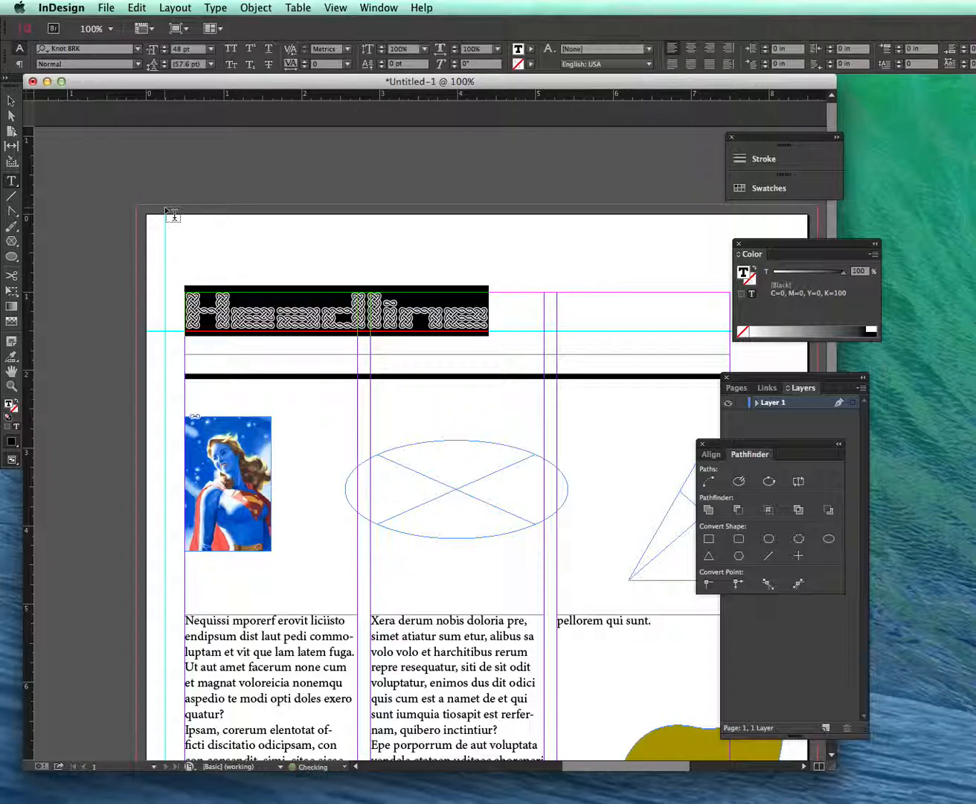
{"action": "left_click", "coordinate": [137, 49]}
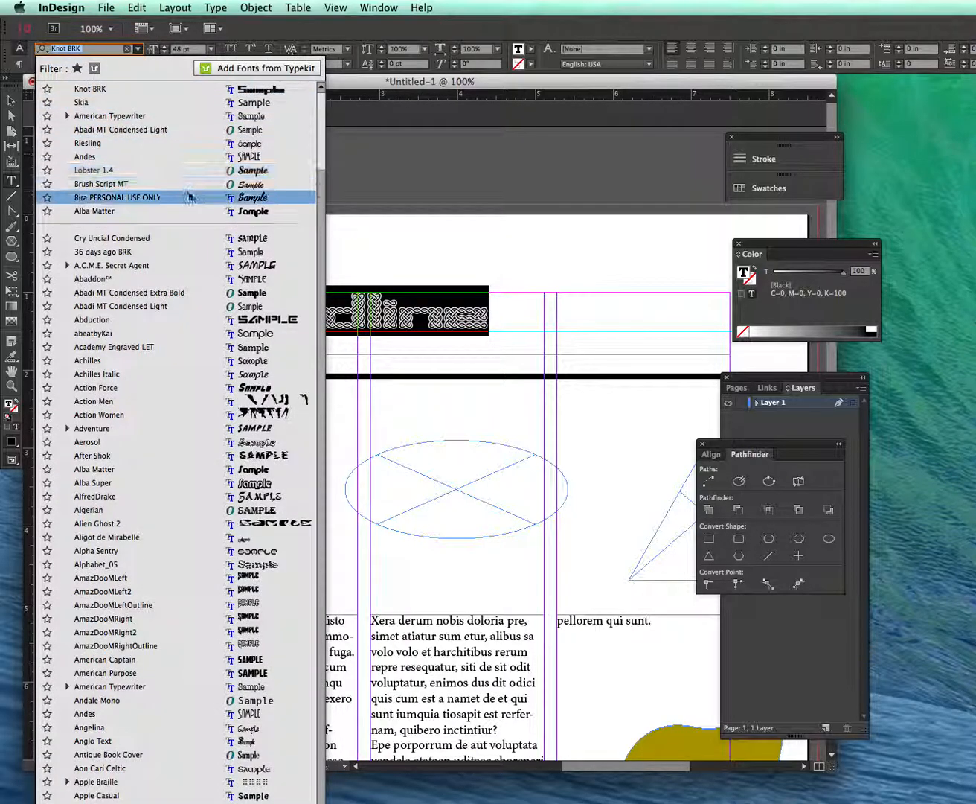
{"action": "left_click", "coordinate": [198, 107]}
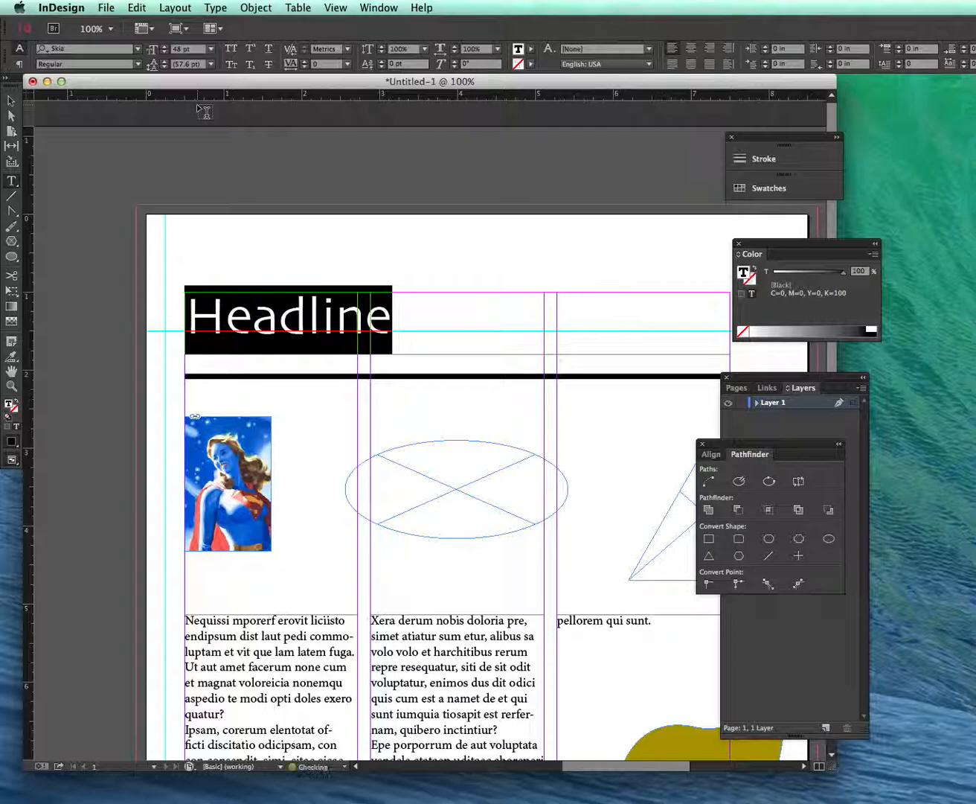
Select the headline frame as an object, bring up the character settings, and set its font to AmazDooMLeft2
{"action": "left_click", "coordinate": [11, 100]}
{"action": "left_click", "coordinate": [230, 244]}
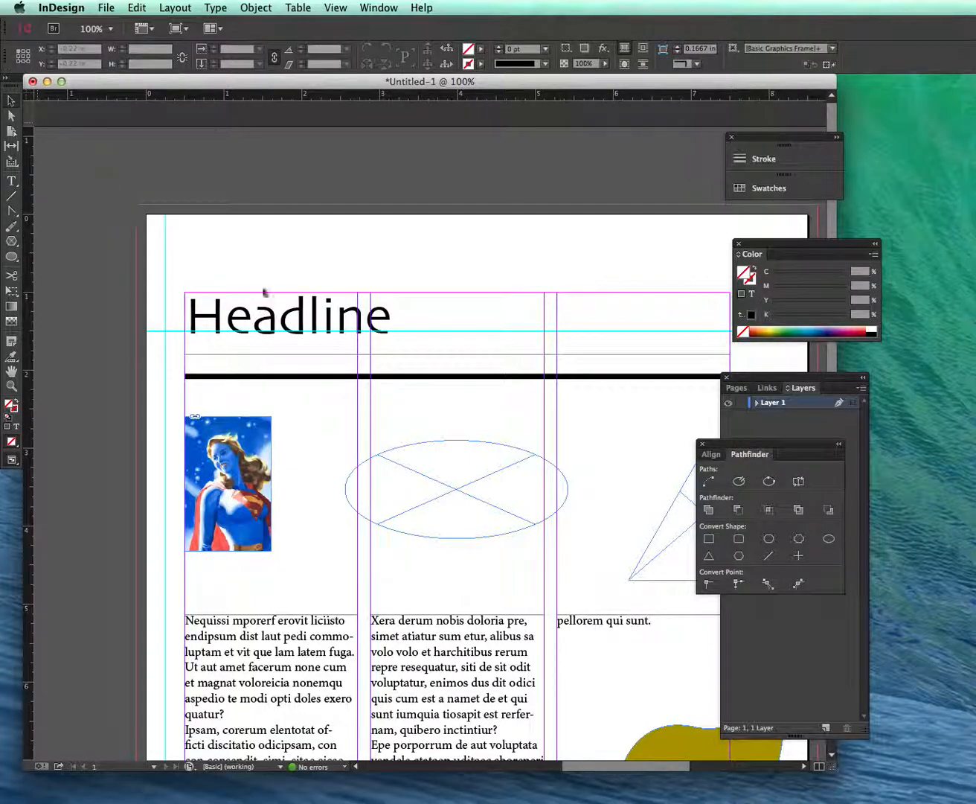
{"action": "left_click", "coordinate": [301, 313]}
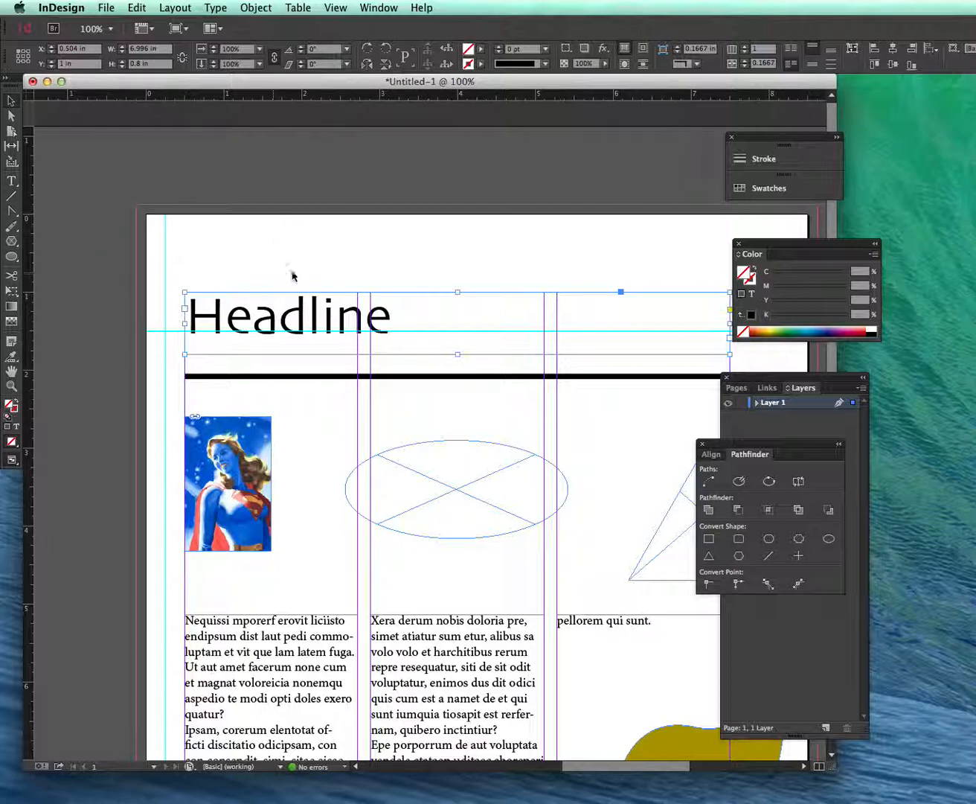
{"action": "left_click", "coordinate": [379, 9]}
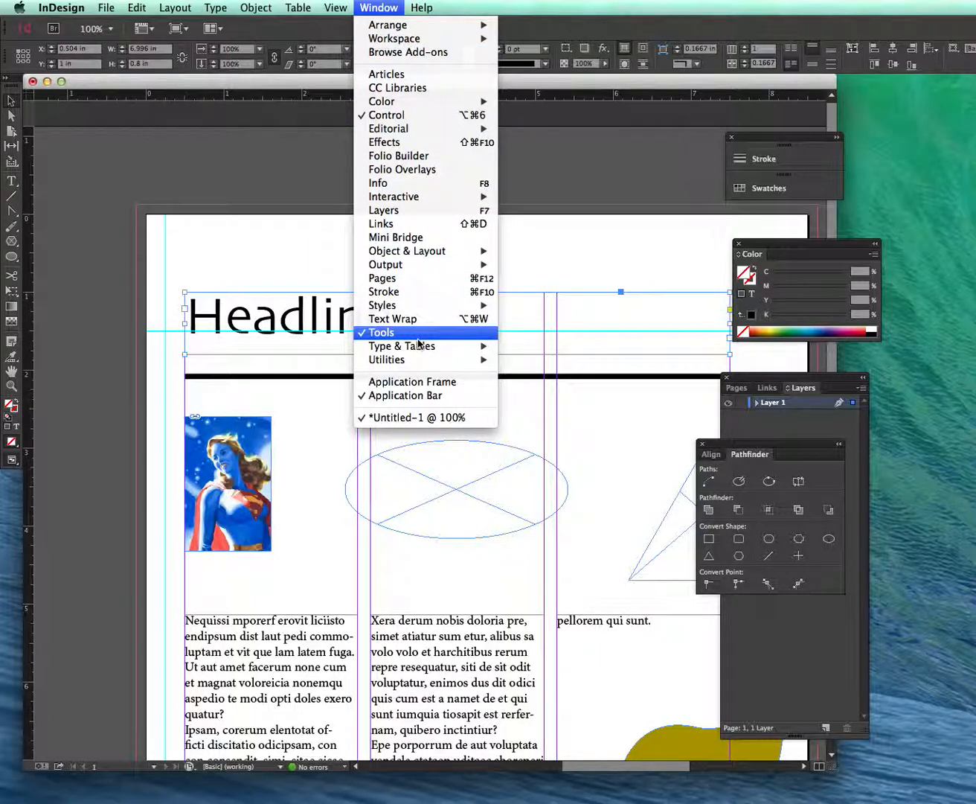
{"action": "mouse_move", "coordinate": [420, 346]}
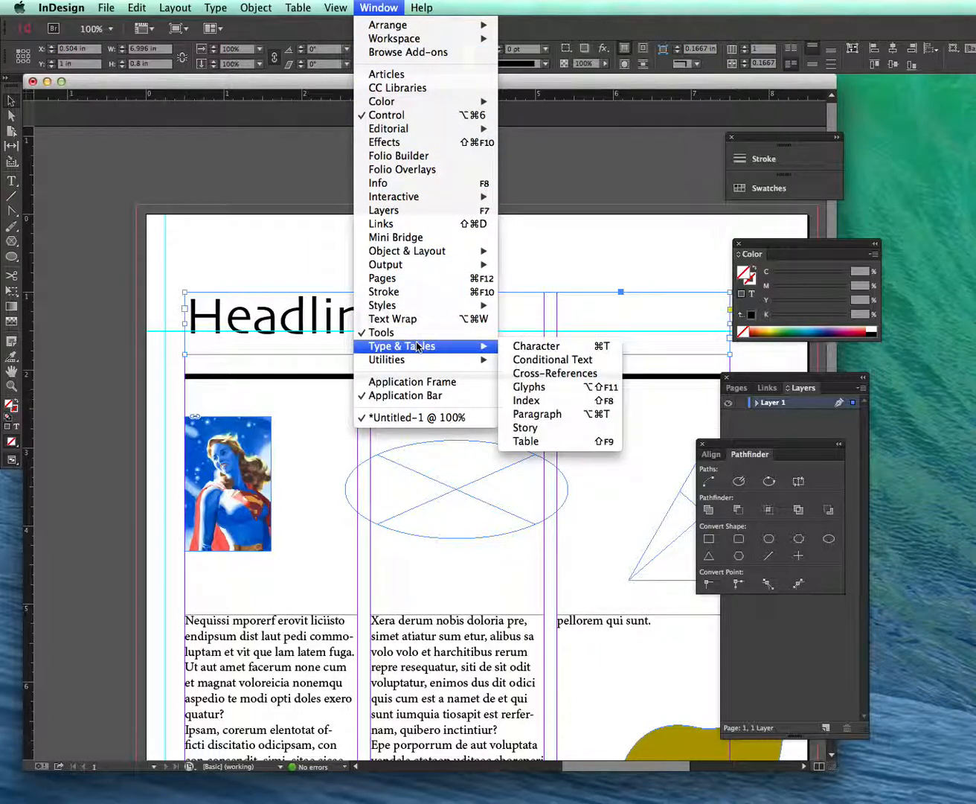
{"action": "left_click", "coordinate": [568, 347]}
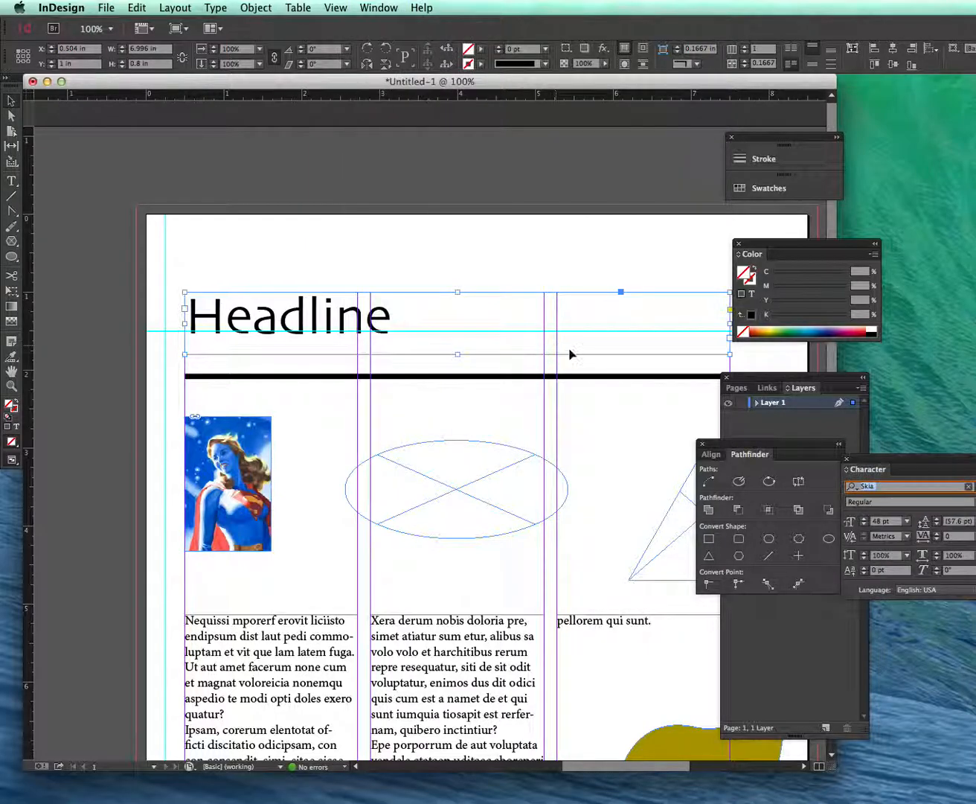
{"action": "left_click_drag", "start_coordinate": [931, 466], "coordinate": [849, 567]}
{"action": "left_click", "coordinate": [900, 588]}
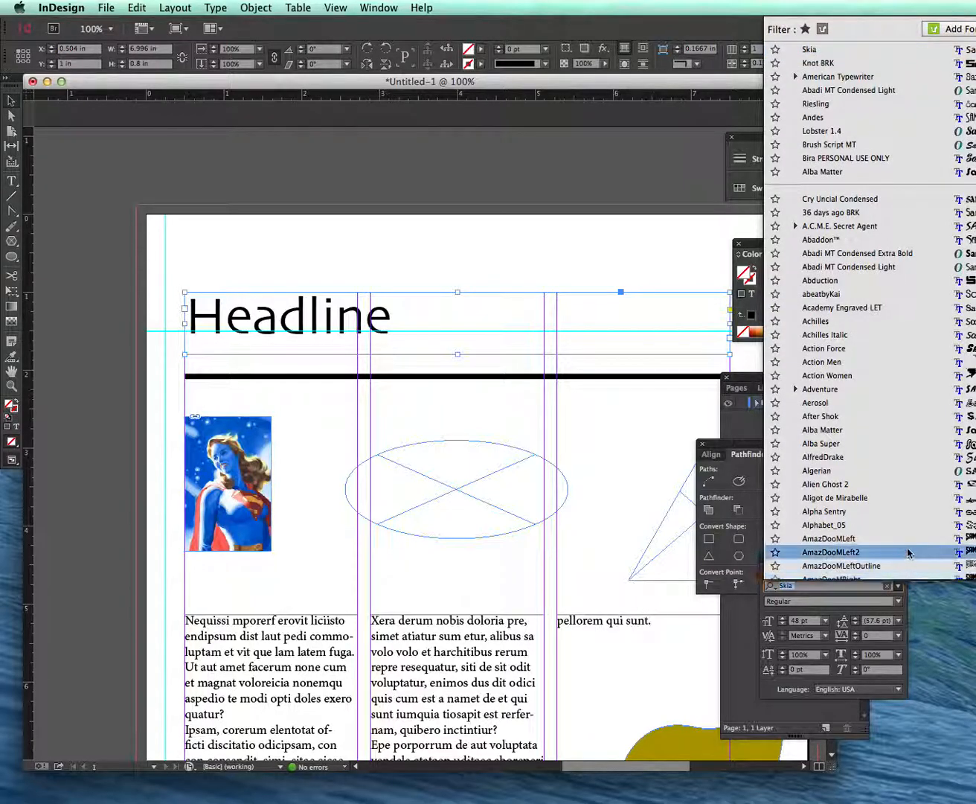
{"action": "left_click", "coordinate": [908, 552]}
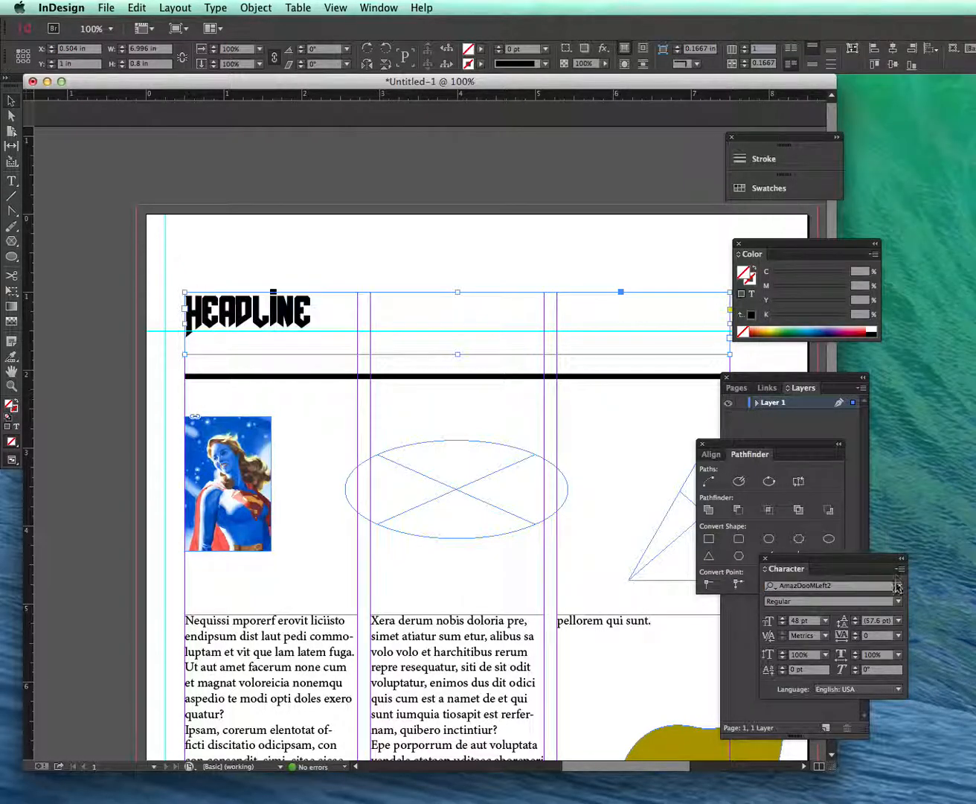
Try the headline at 72 pt, set its size to 24 pt, and deselect the frame
{"action": "left_click", "coordinate": [827, 622]}
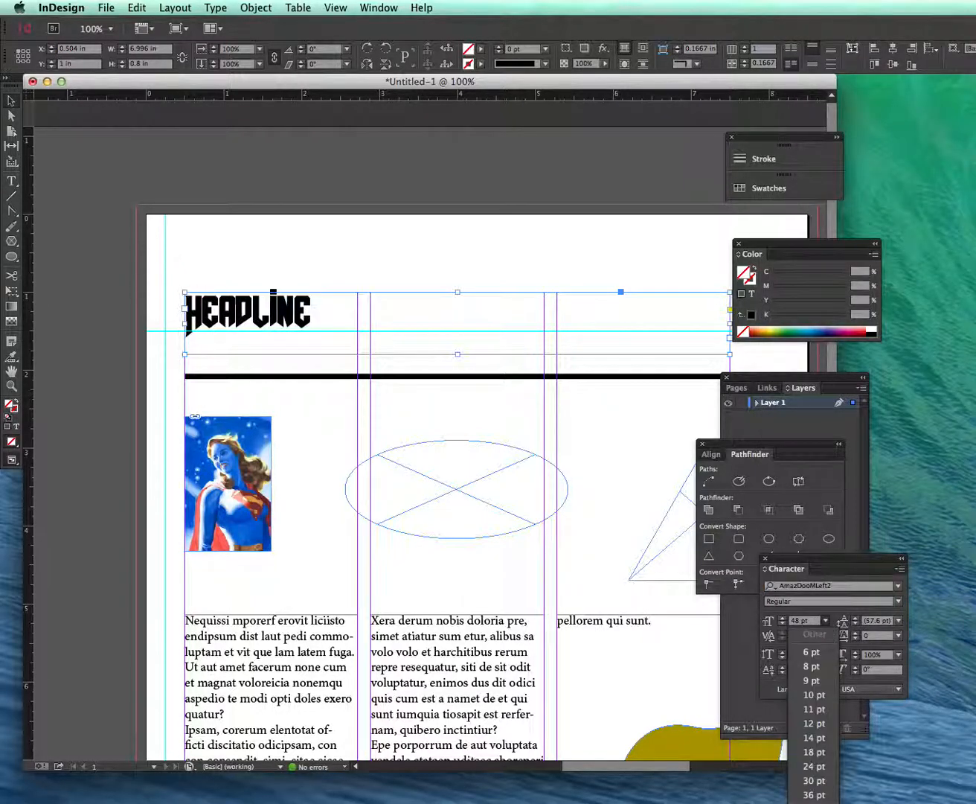
{"action": "left_click", "coordinate": [811, 793]}
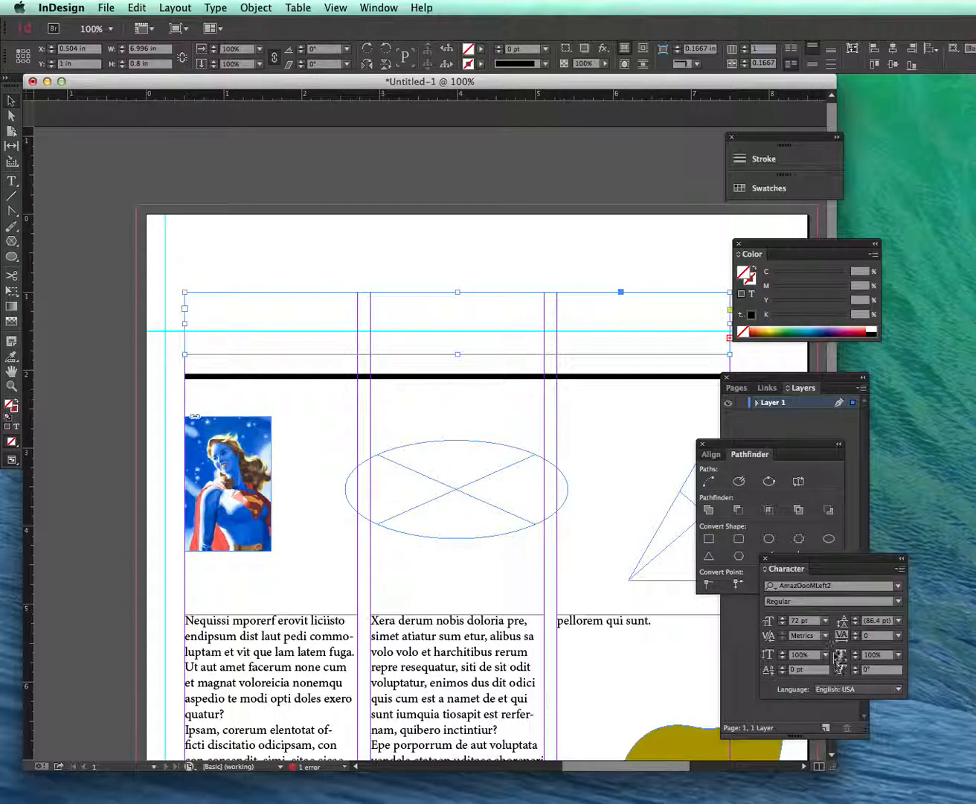
{"action": "left_click", "coordinate": [825, 627]}
{"action": "left_click", "coordinate": [819, 766]}
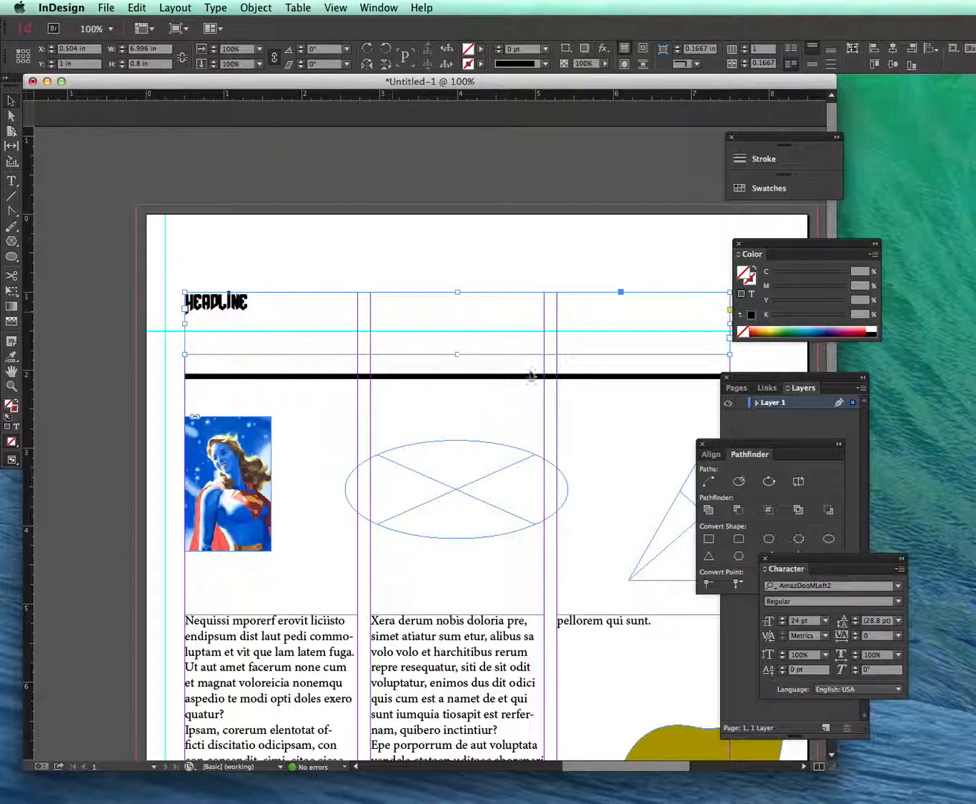
{"action": "left_click", "coordinate": [217, 282]}
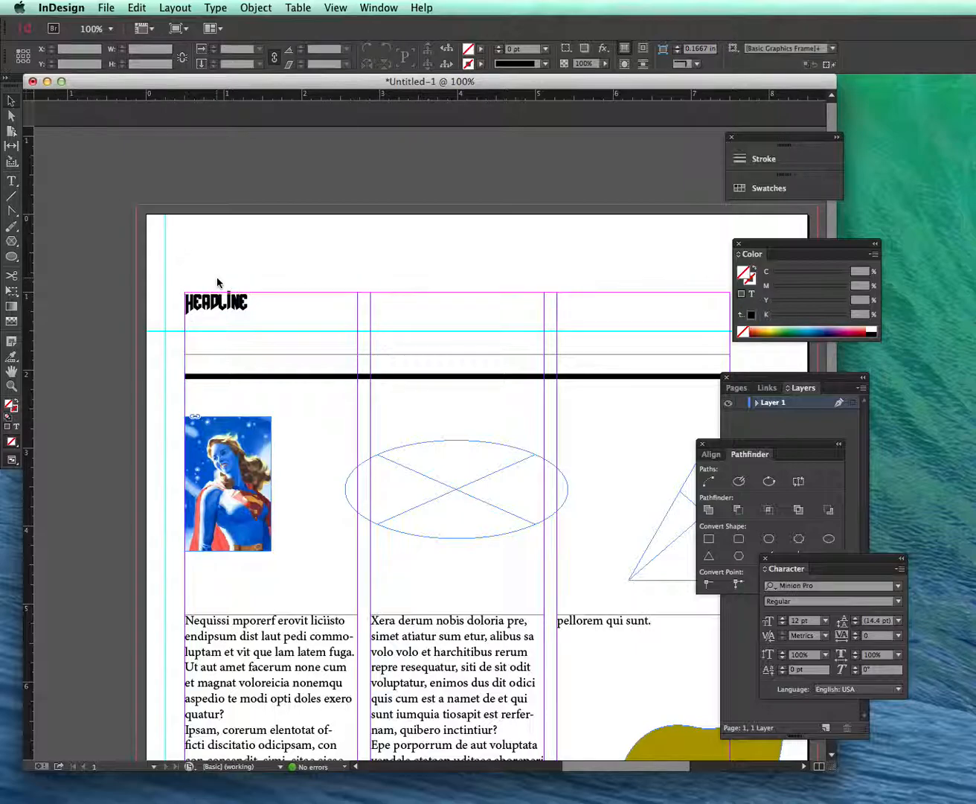